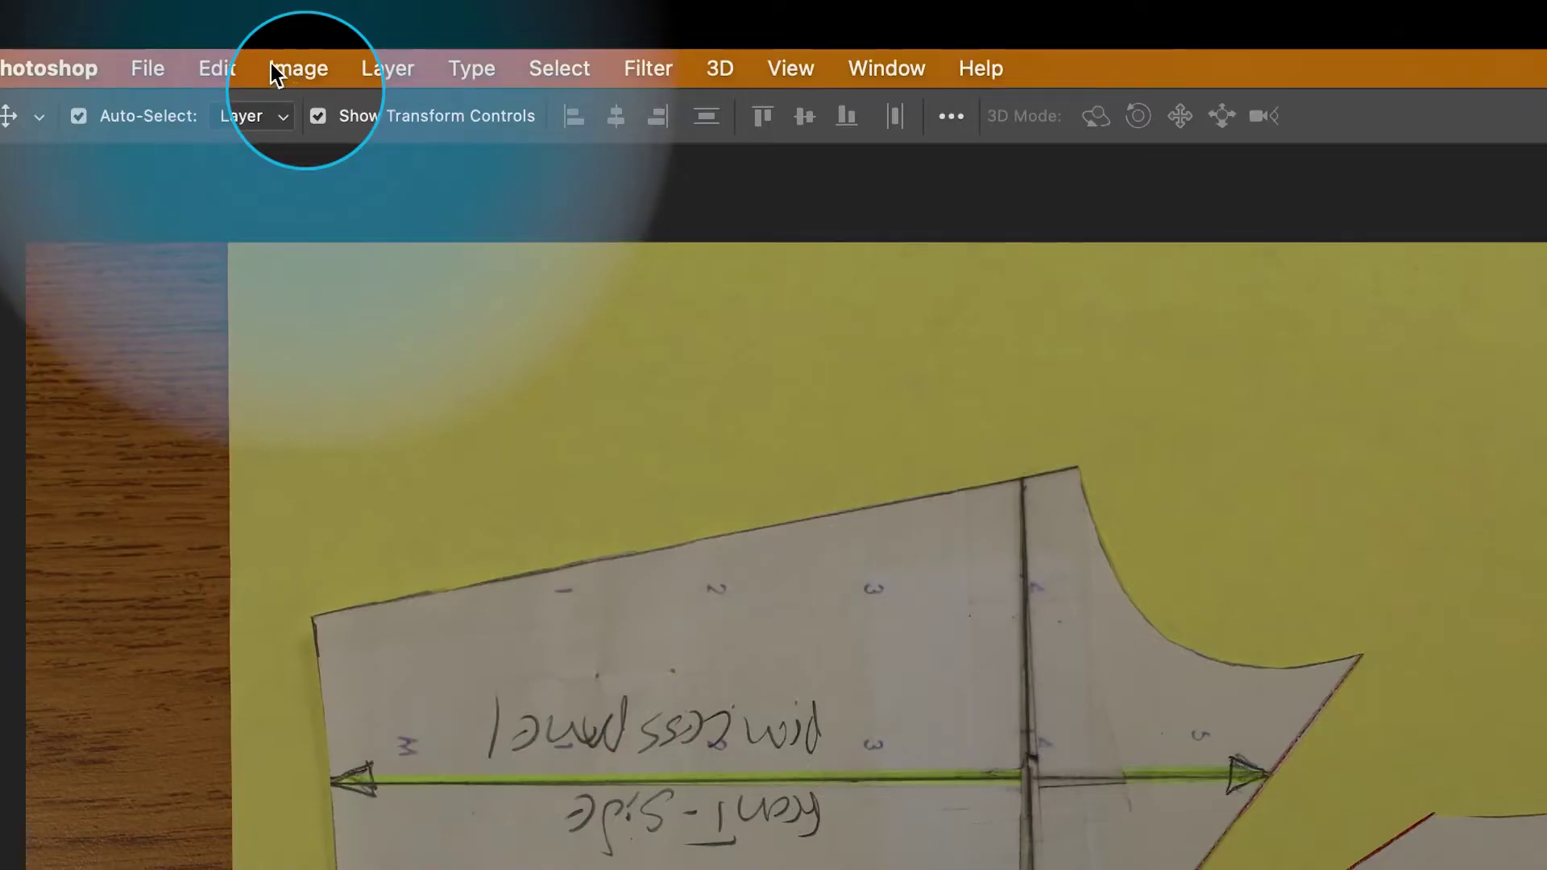
Step: Rotate the whole pattern photo 90° counterclockwise so the front princess panels stand upright
{"action": "left_click", "coordinate": [295, 64]}
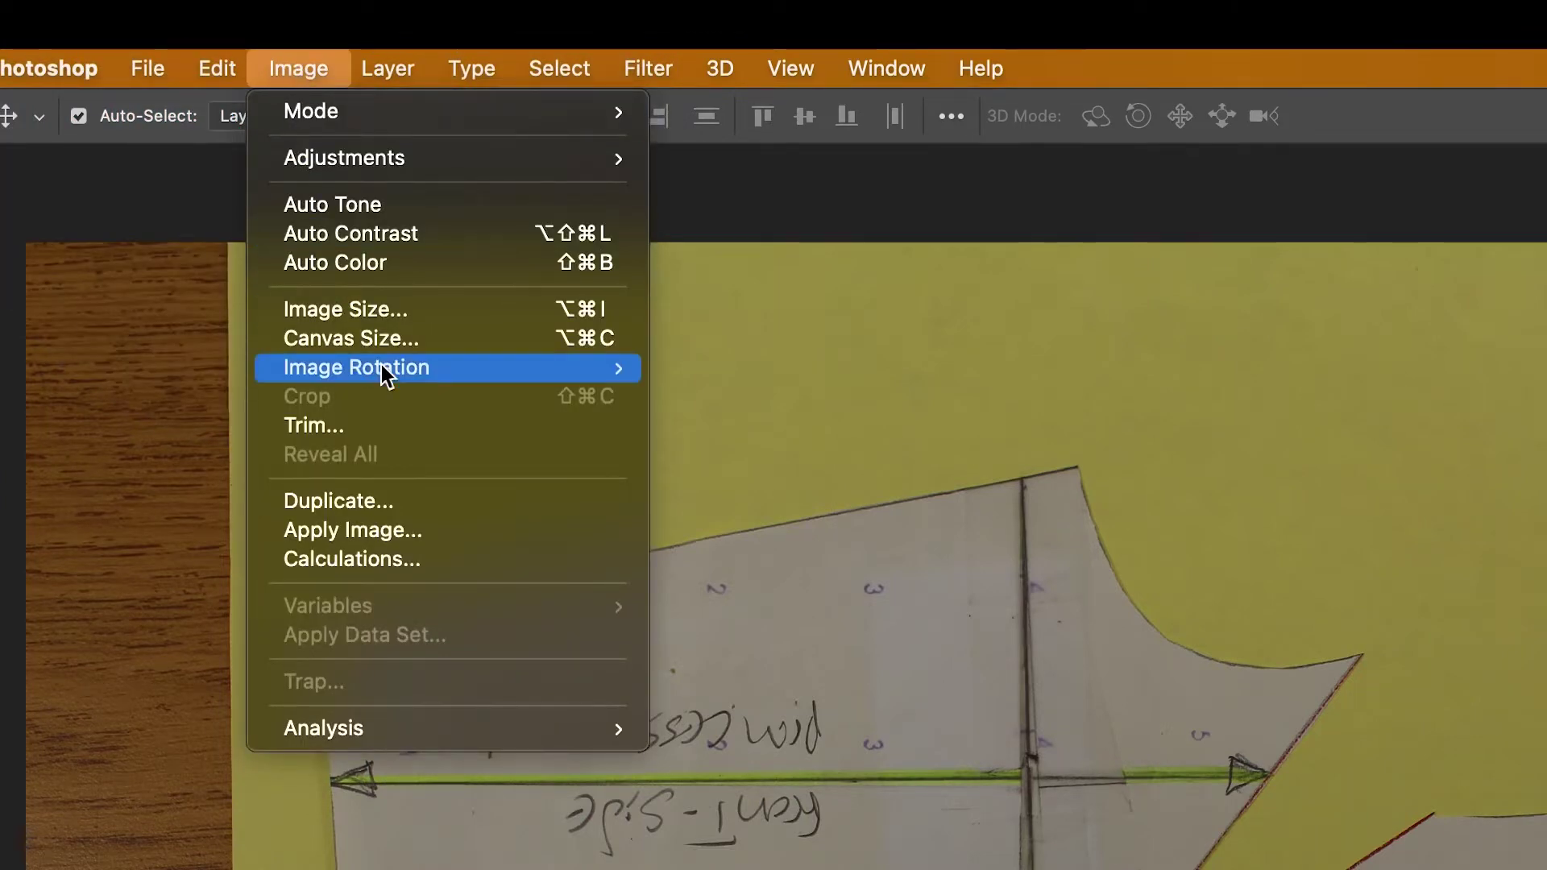
{"action": "mouse_move", "coordinate": [386, 372]}
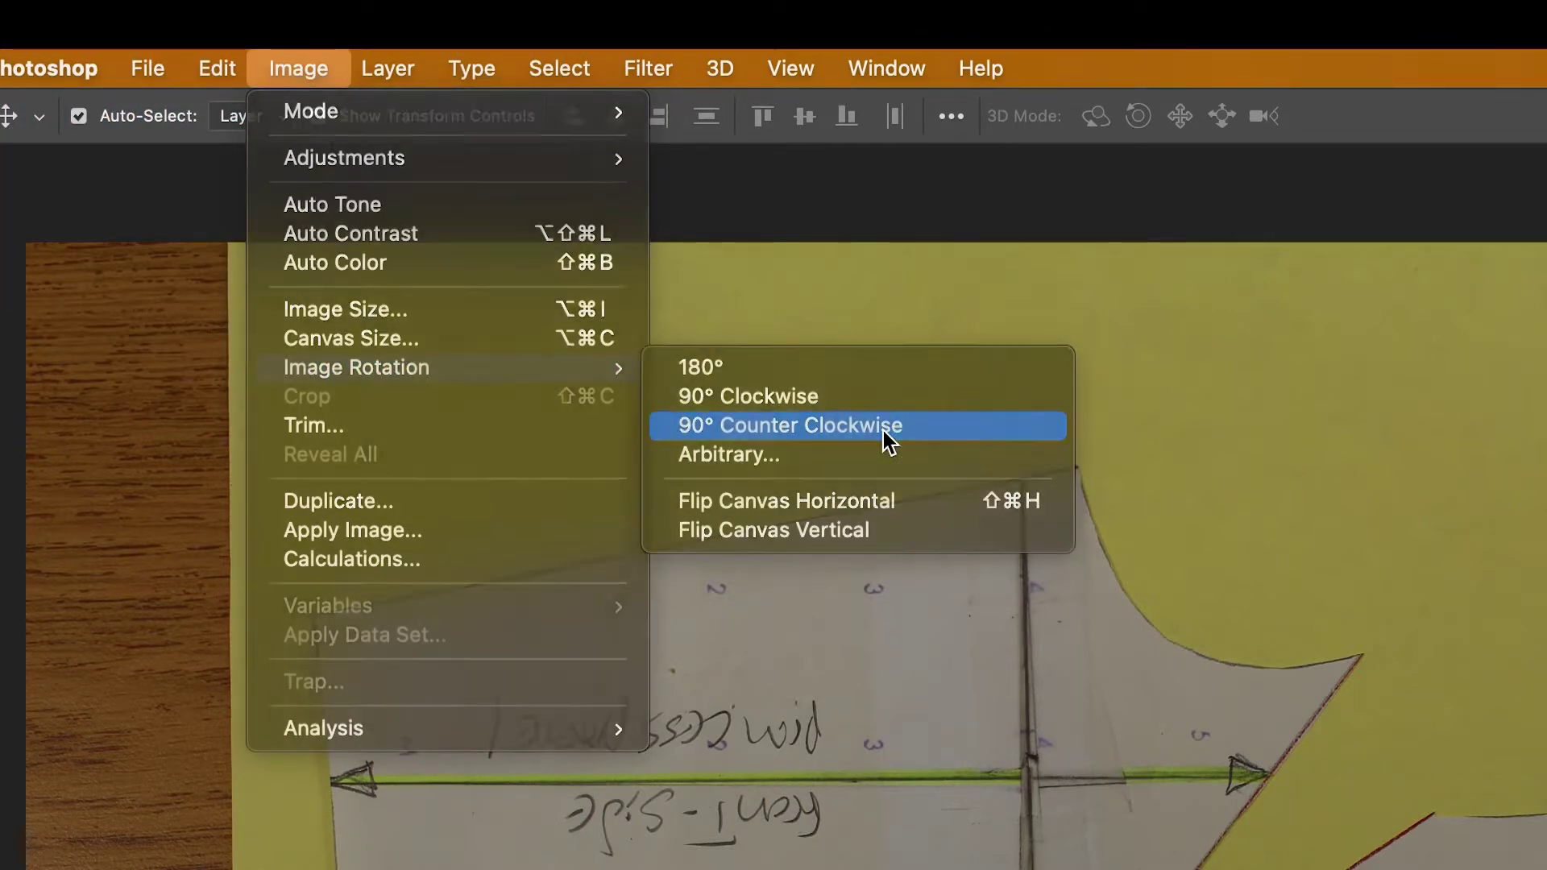
{"action": "left_click", "coordinate": [883, 430]}
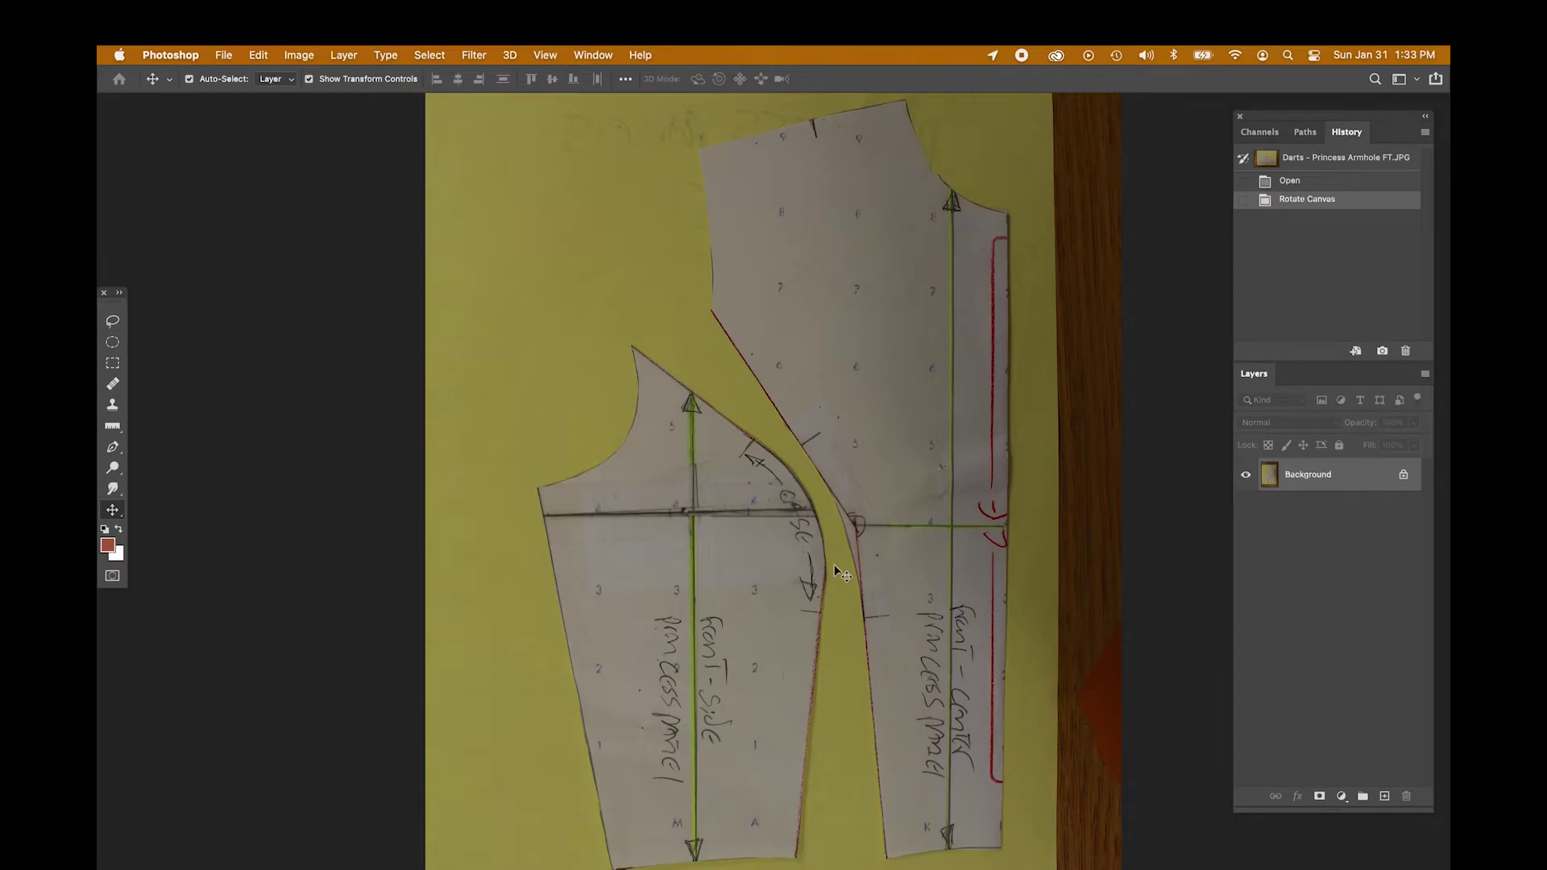
{"action": "left_click", "coordinate": [546, 56]}
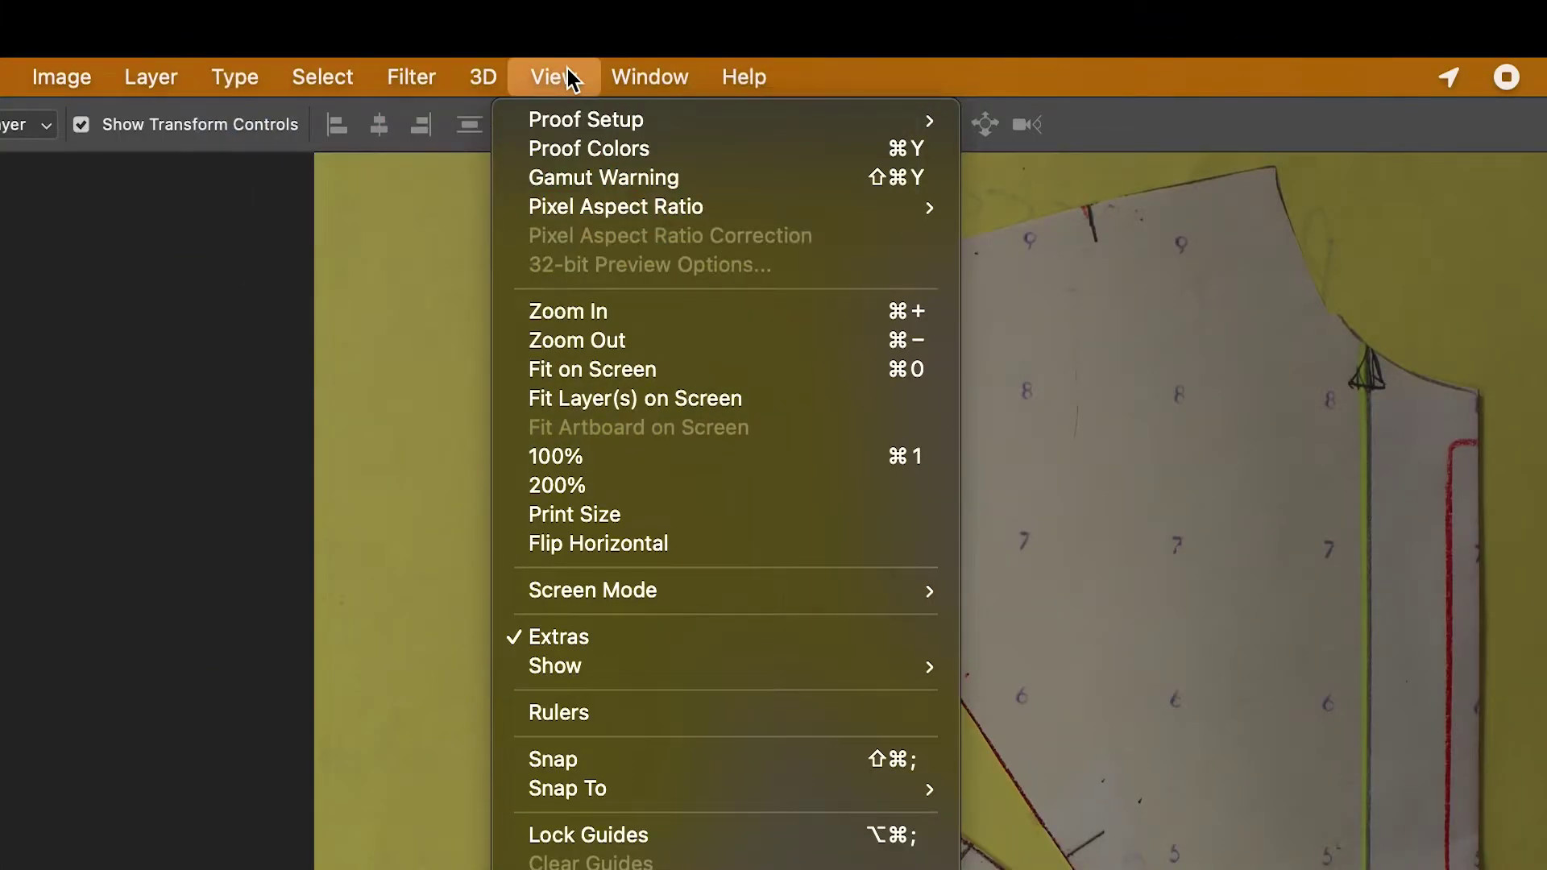
{"action": "left_click", "coordinate": [606, 340]}
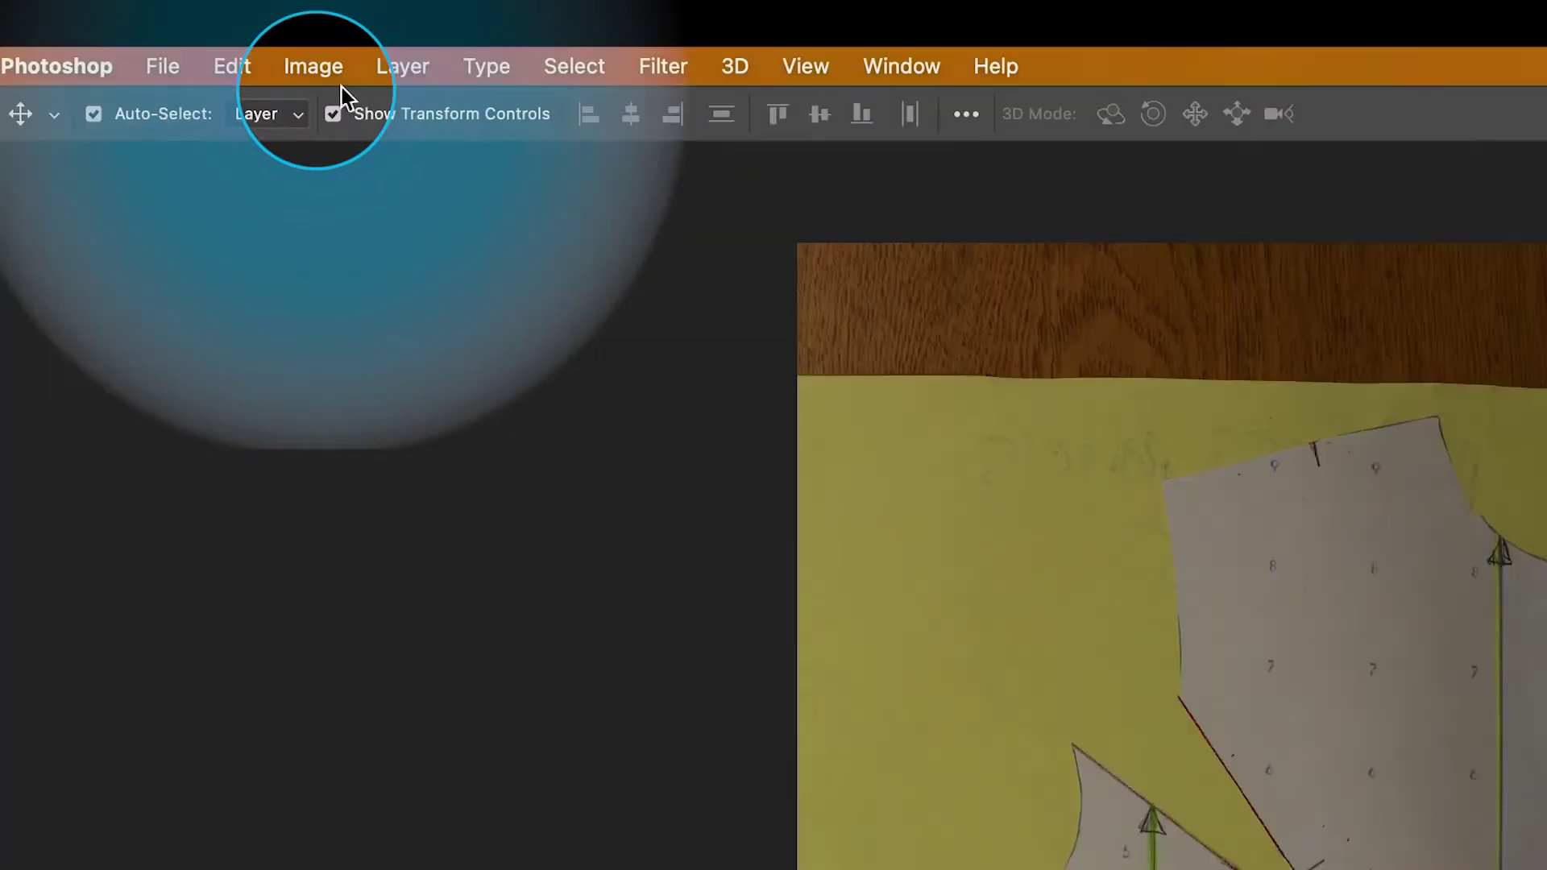
Step: Try Auto Contrast followed by Auto Tone on the pattern photo, and undo both corrections
{"action": "left_click", "coordinate": [312, 70]}
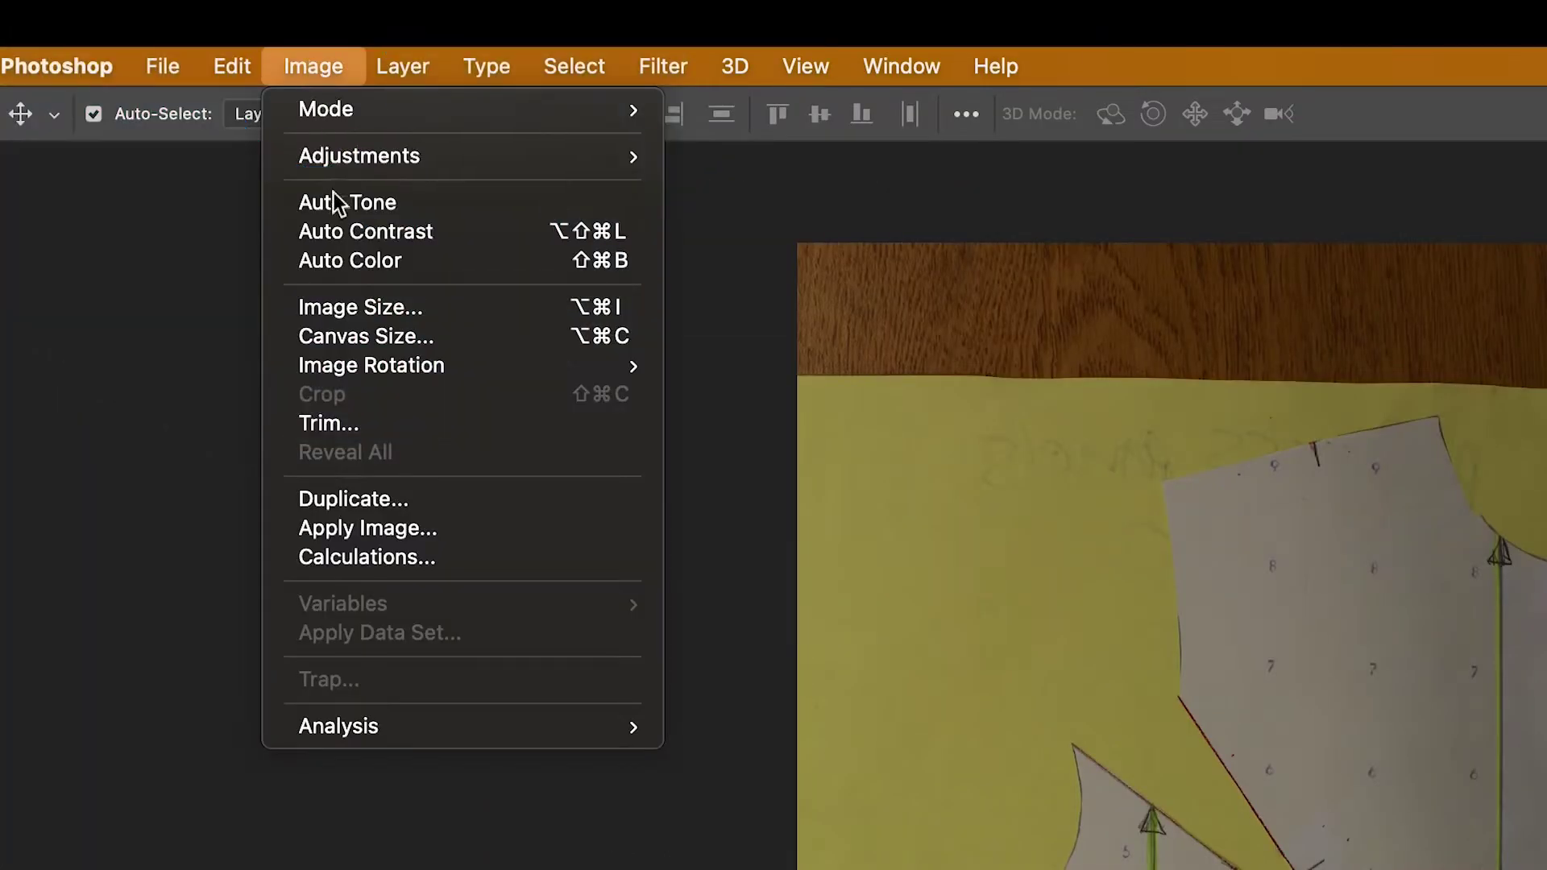
{"action": "left_click", "coordinate": [379, 234]}
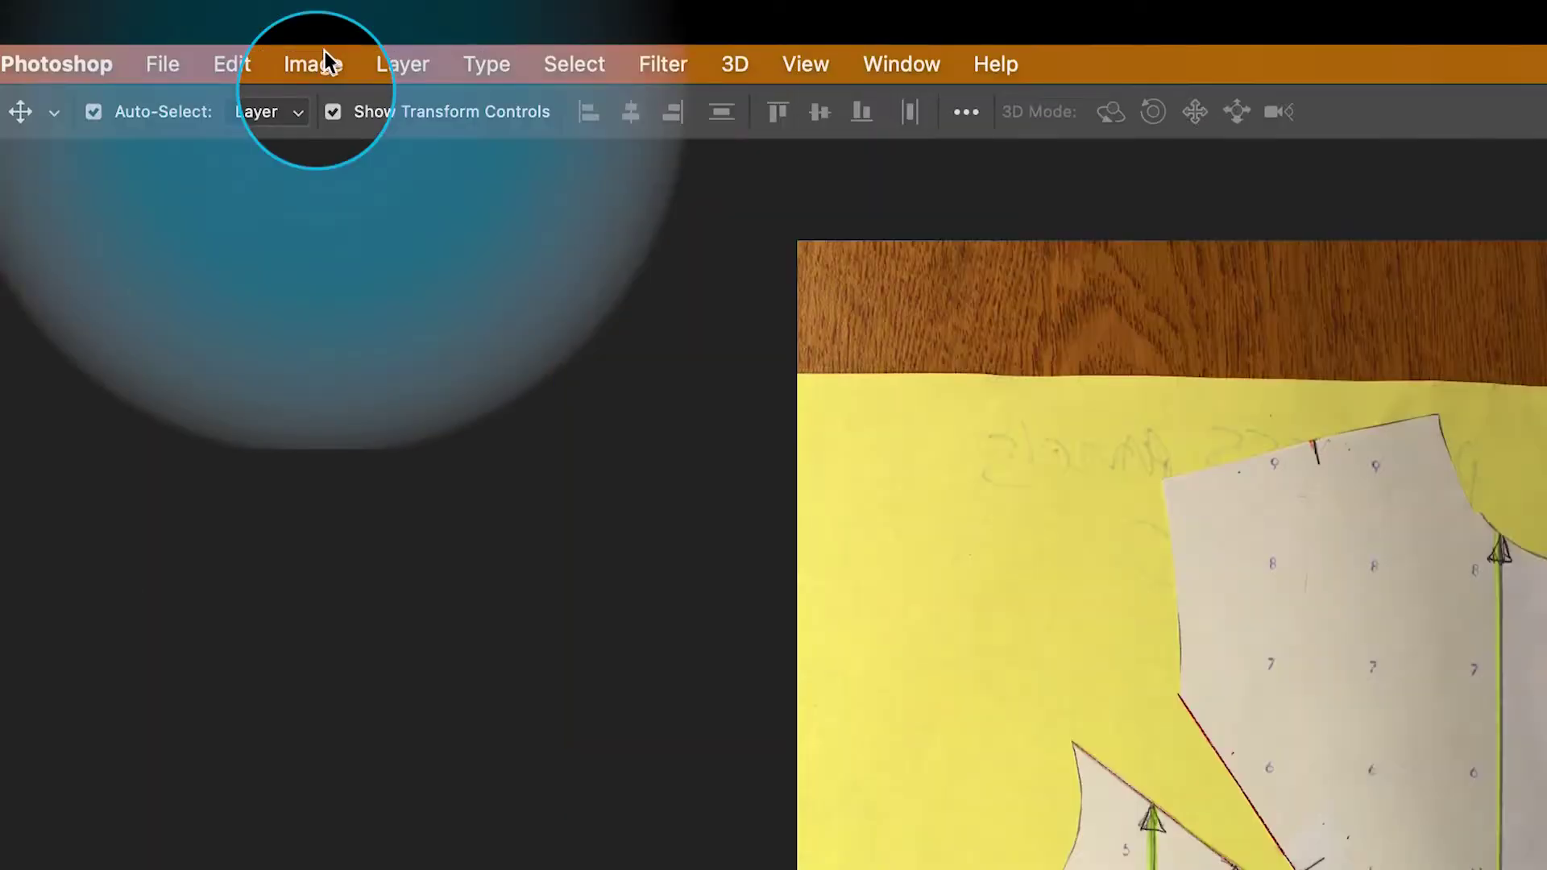
{"action": "left_click", "coordinate": [304, 52]}
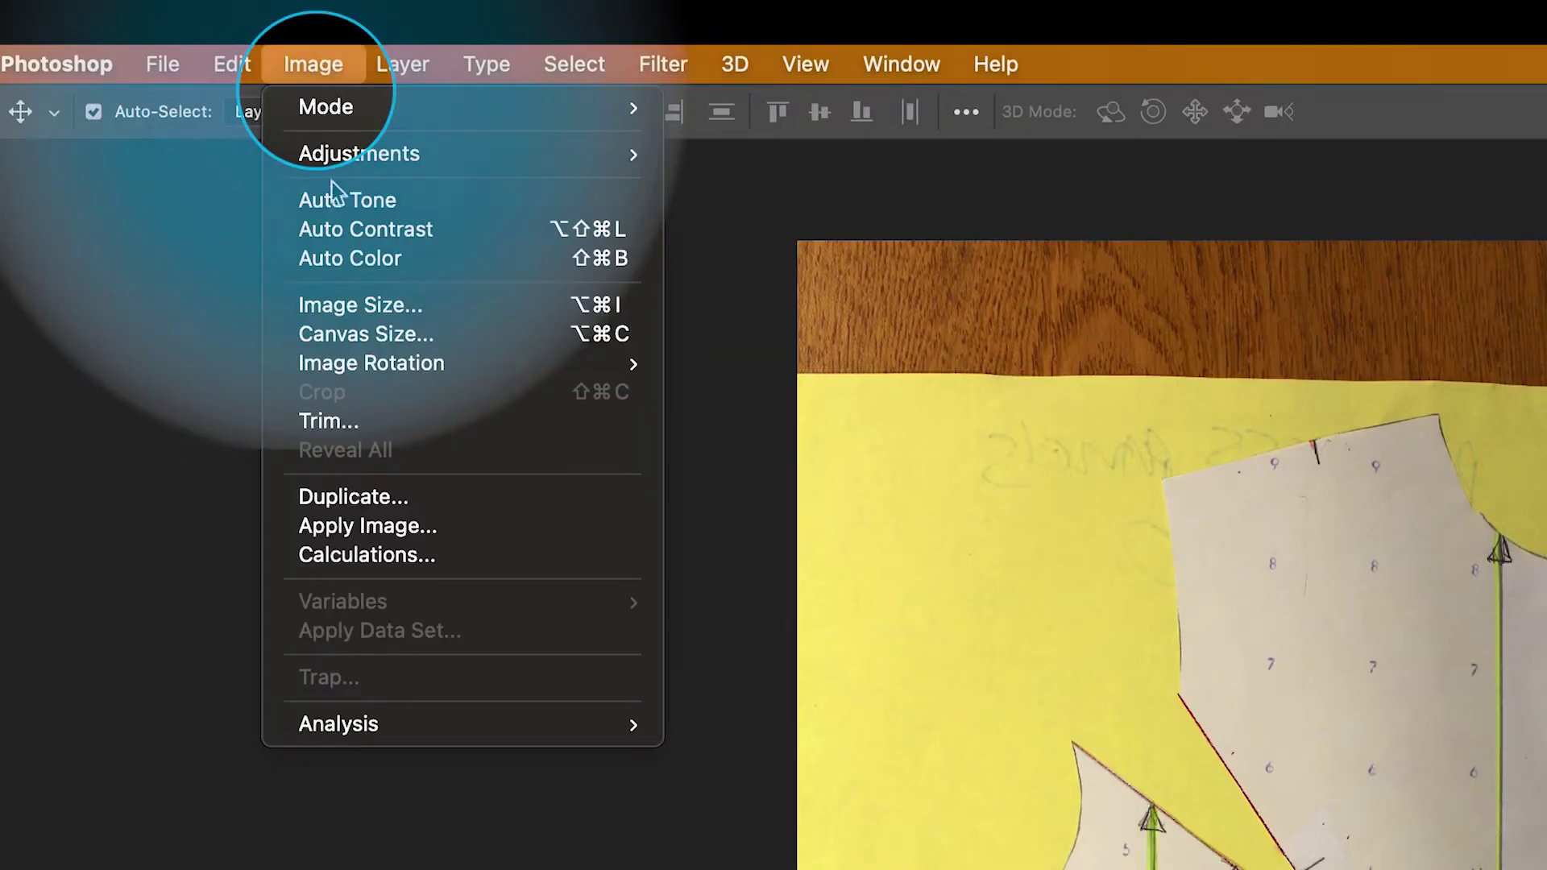
{"action": "left_click", "coordinate": [343, 200]}
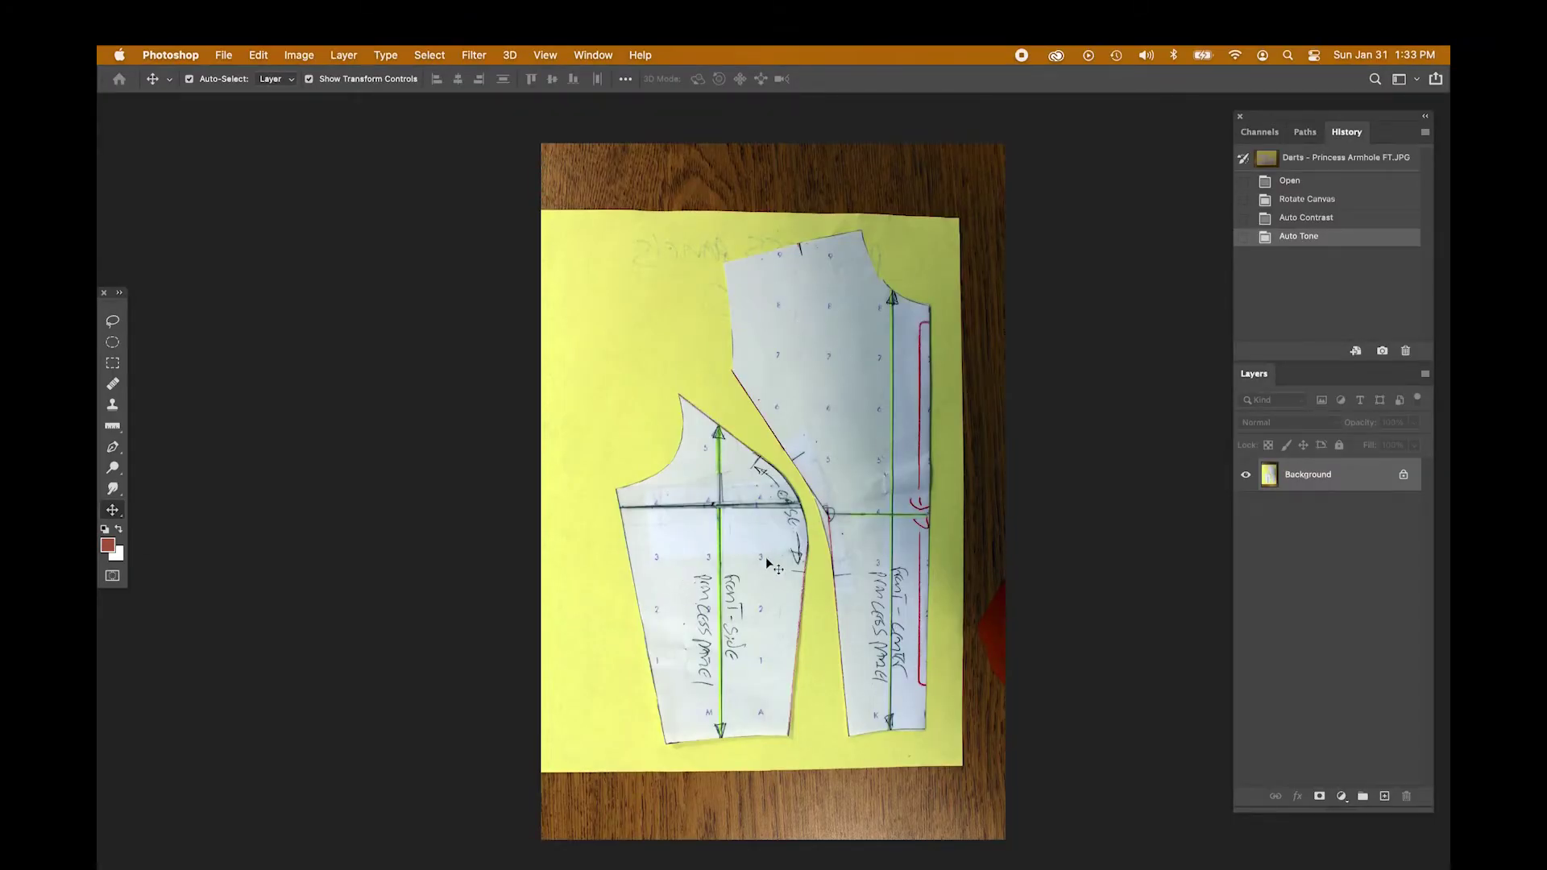
{"action": "key", "text": "super+z"}
{"action": "key", "text": "super+z"}
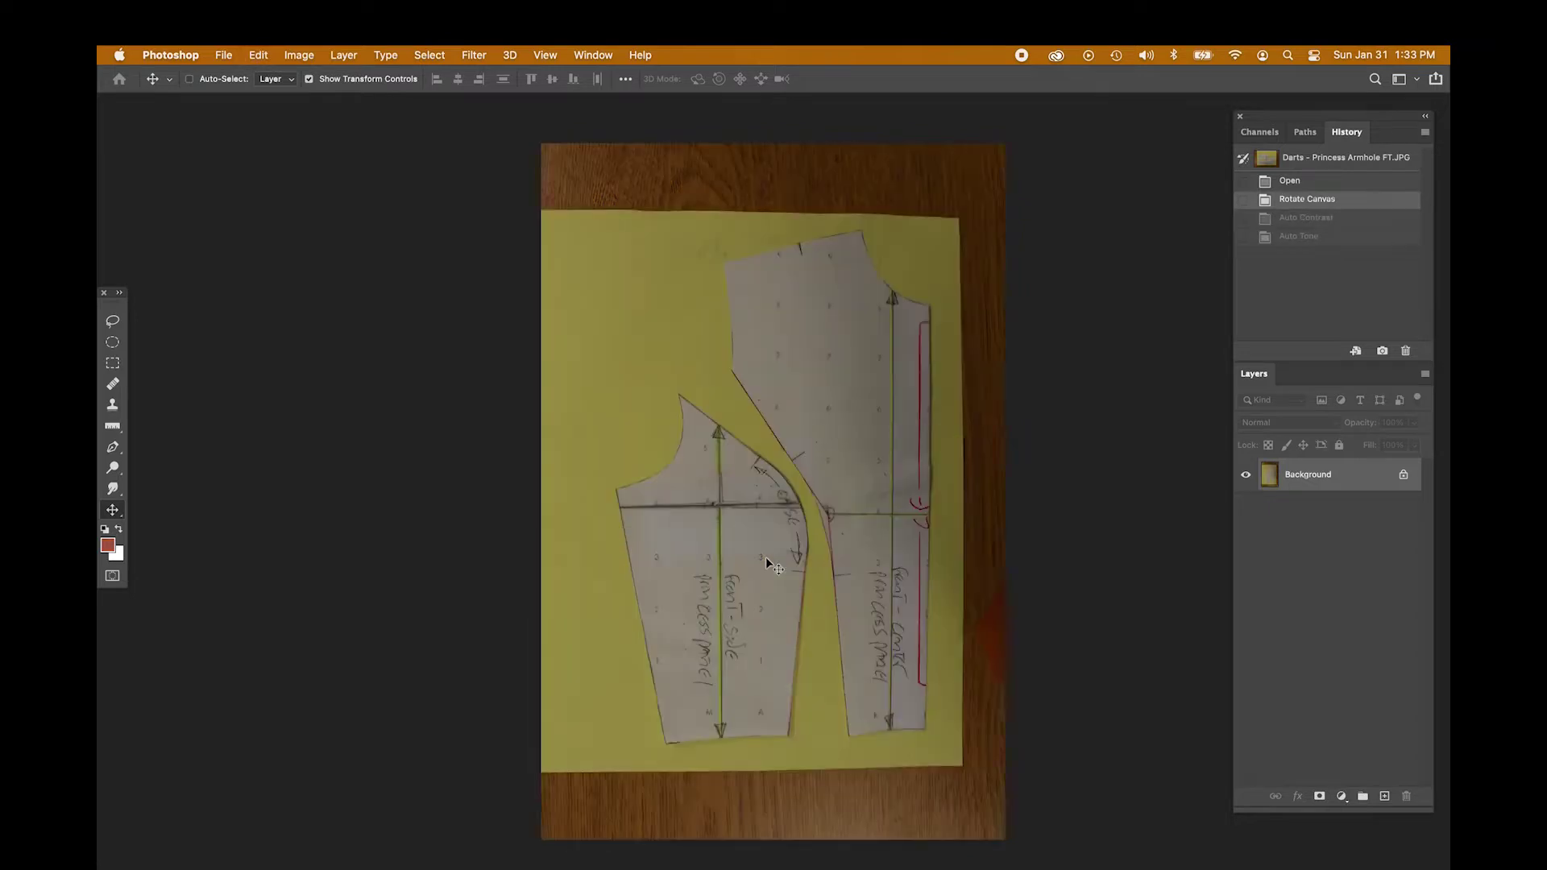
Step: Apply the Auto Tone correction to the rotated pattern photo
{"action": "left_click", "coordinate": [299, 55]}
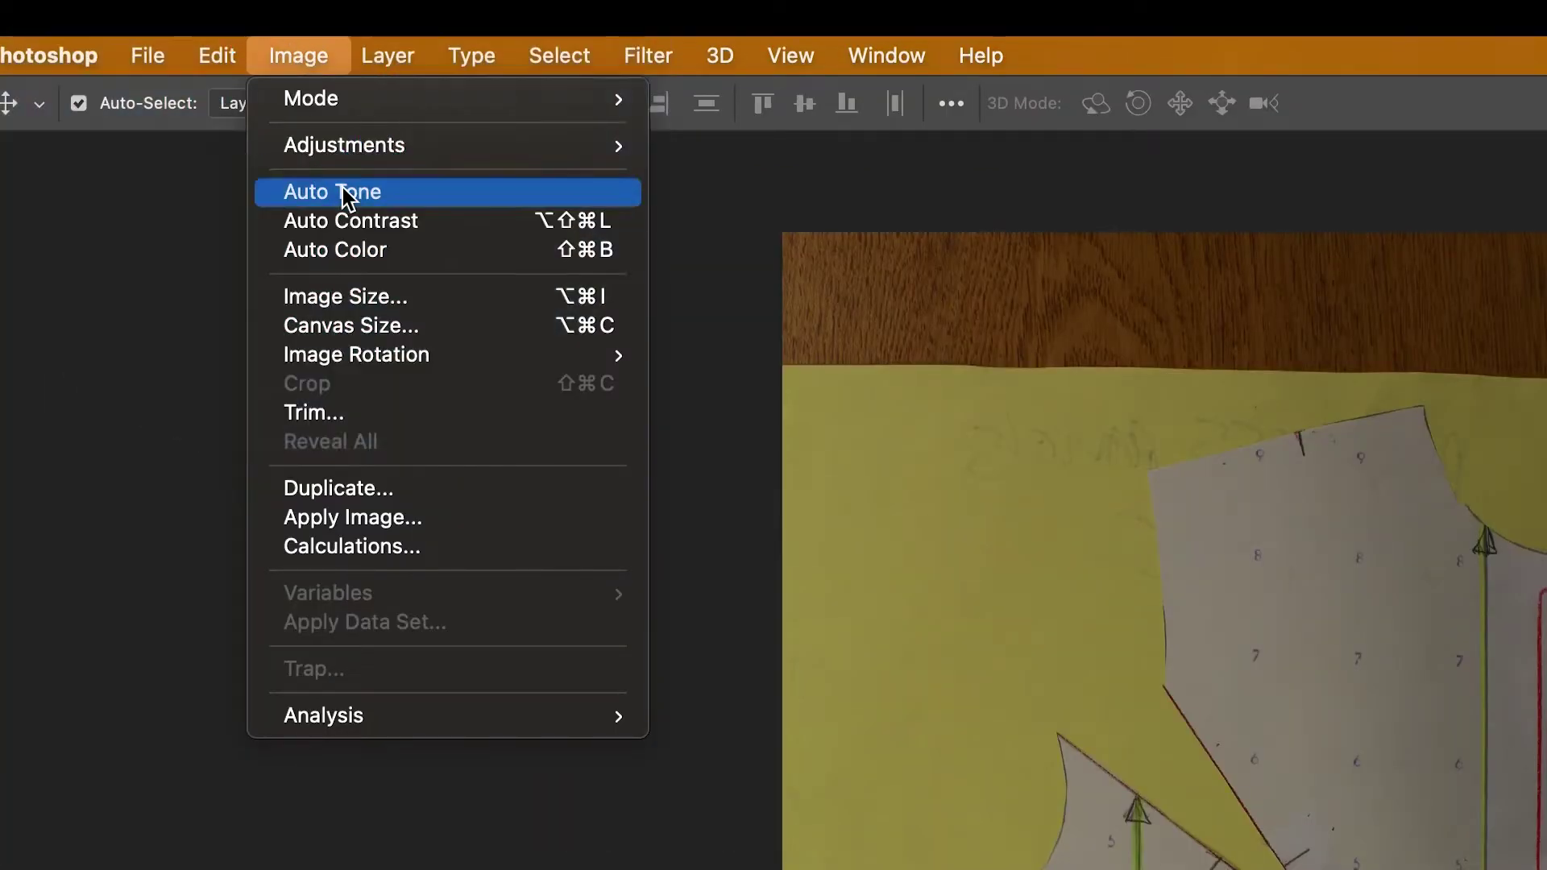
{"action": "left_click", "coordinate": [345, 192]}
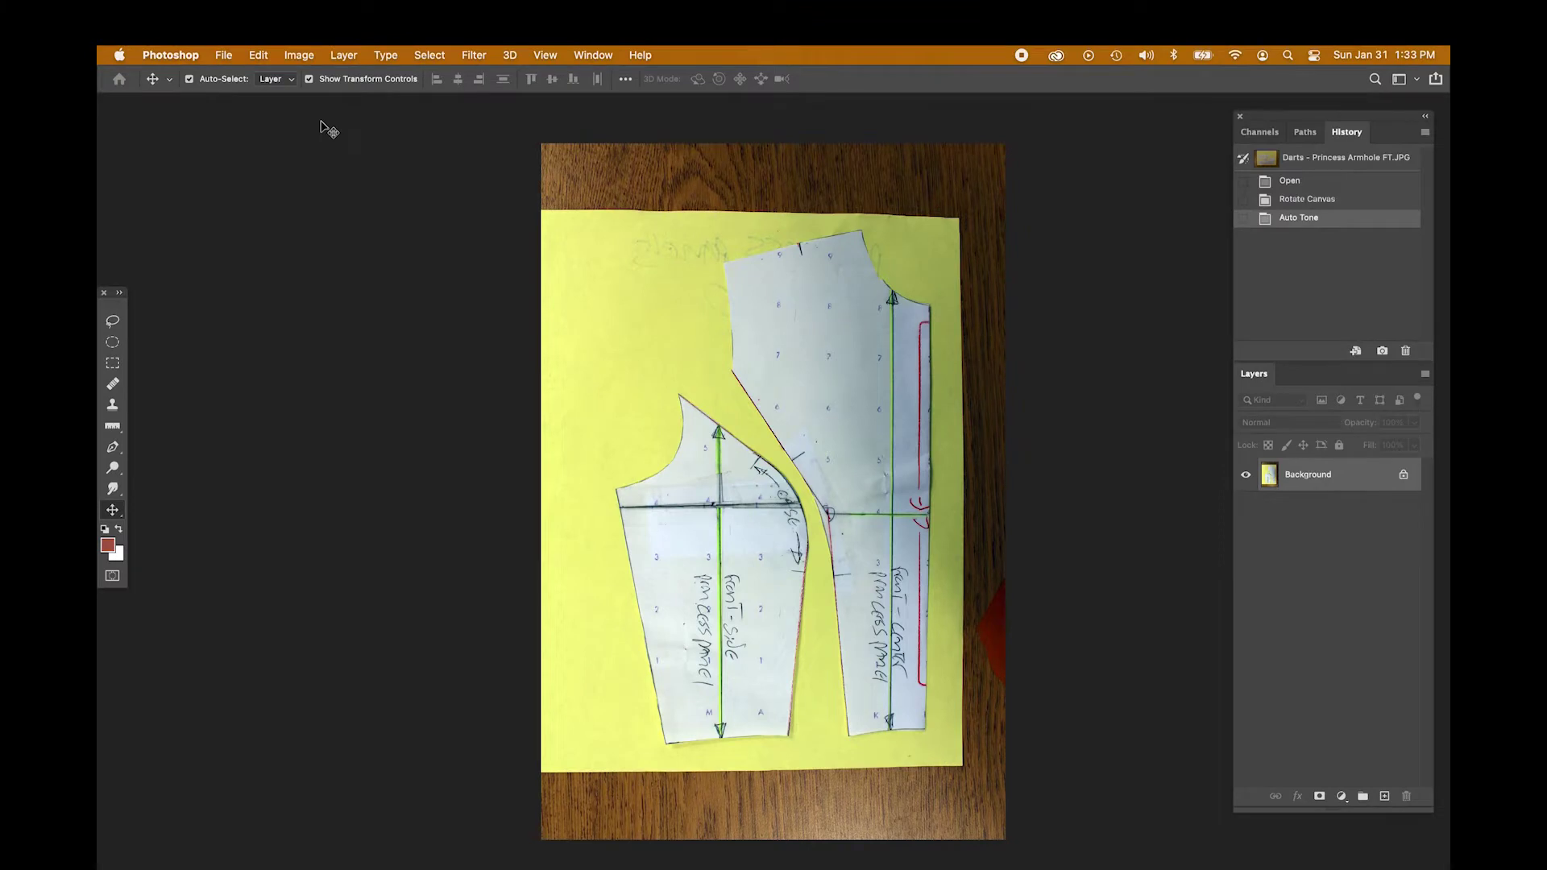
{"action": "left_click", "coordinate": [306, 56]}
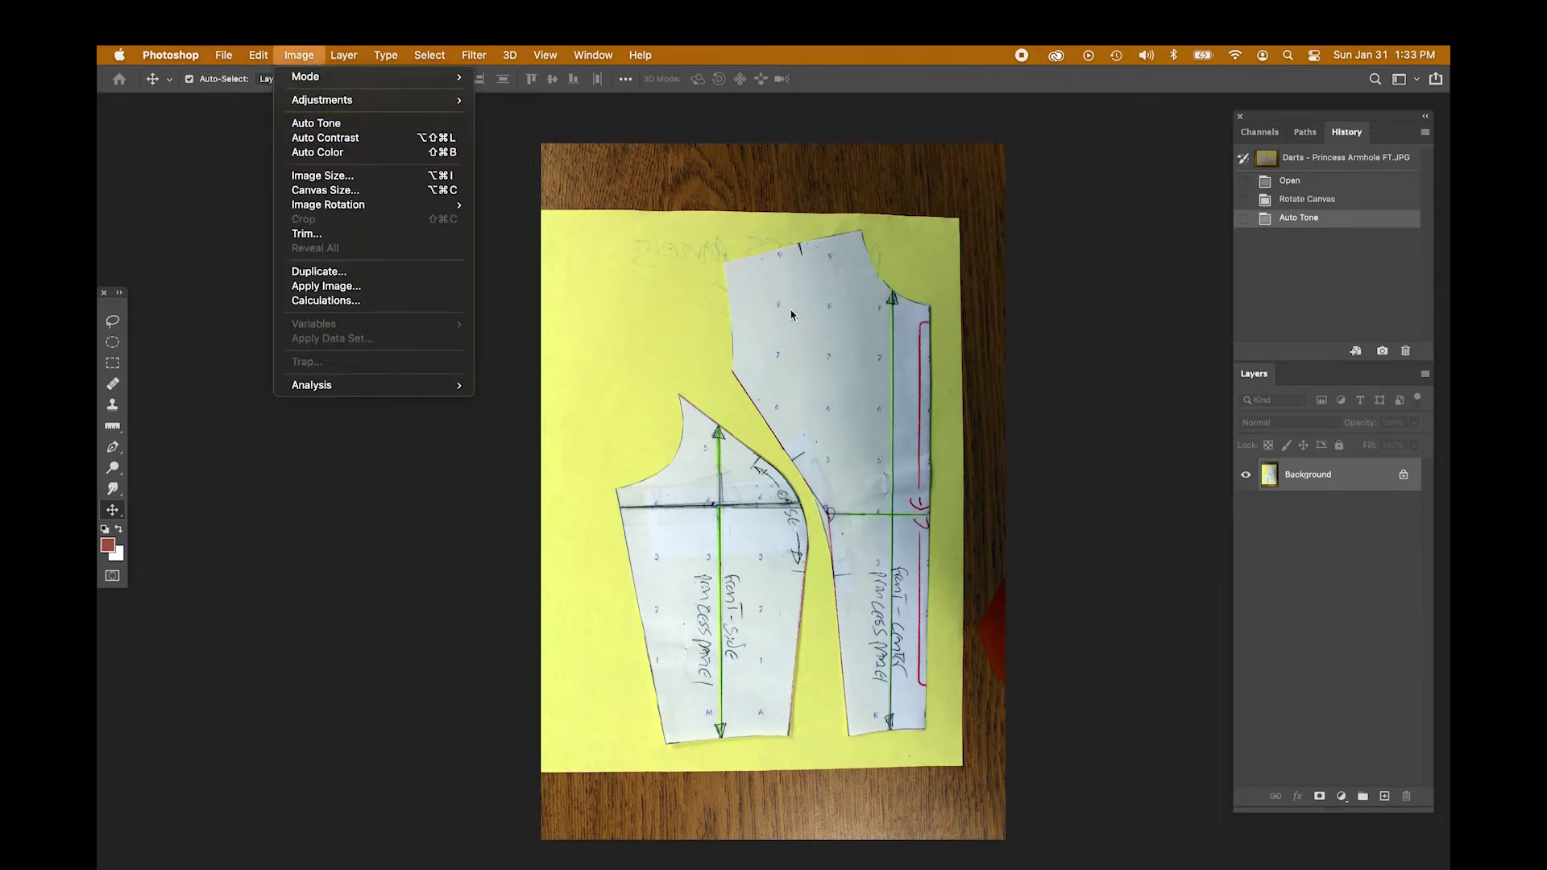
{"action": "left_click", "coordinate": [675, 287]}
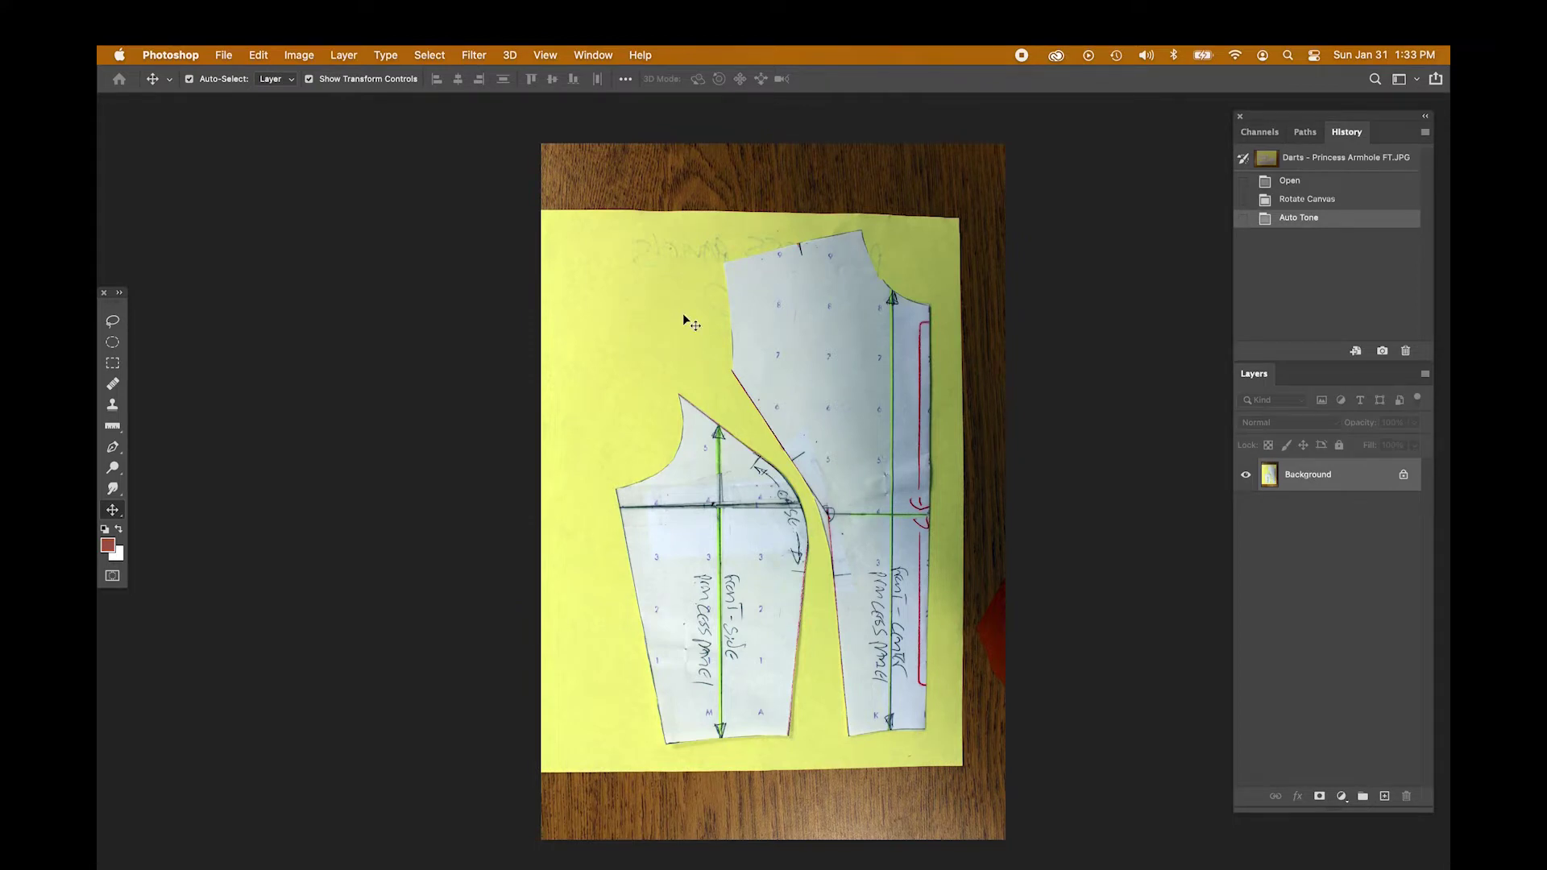
Step: Crop away the wooden table around the yellow sheet, keeping both pattern pieces and rotating the image slightly to straighten it
{"action": "key", "text": "c"}
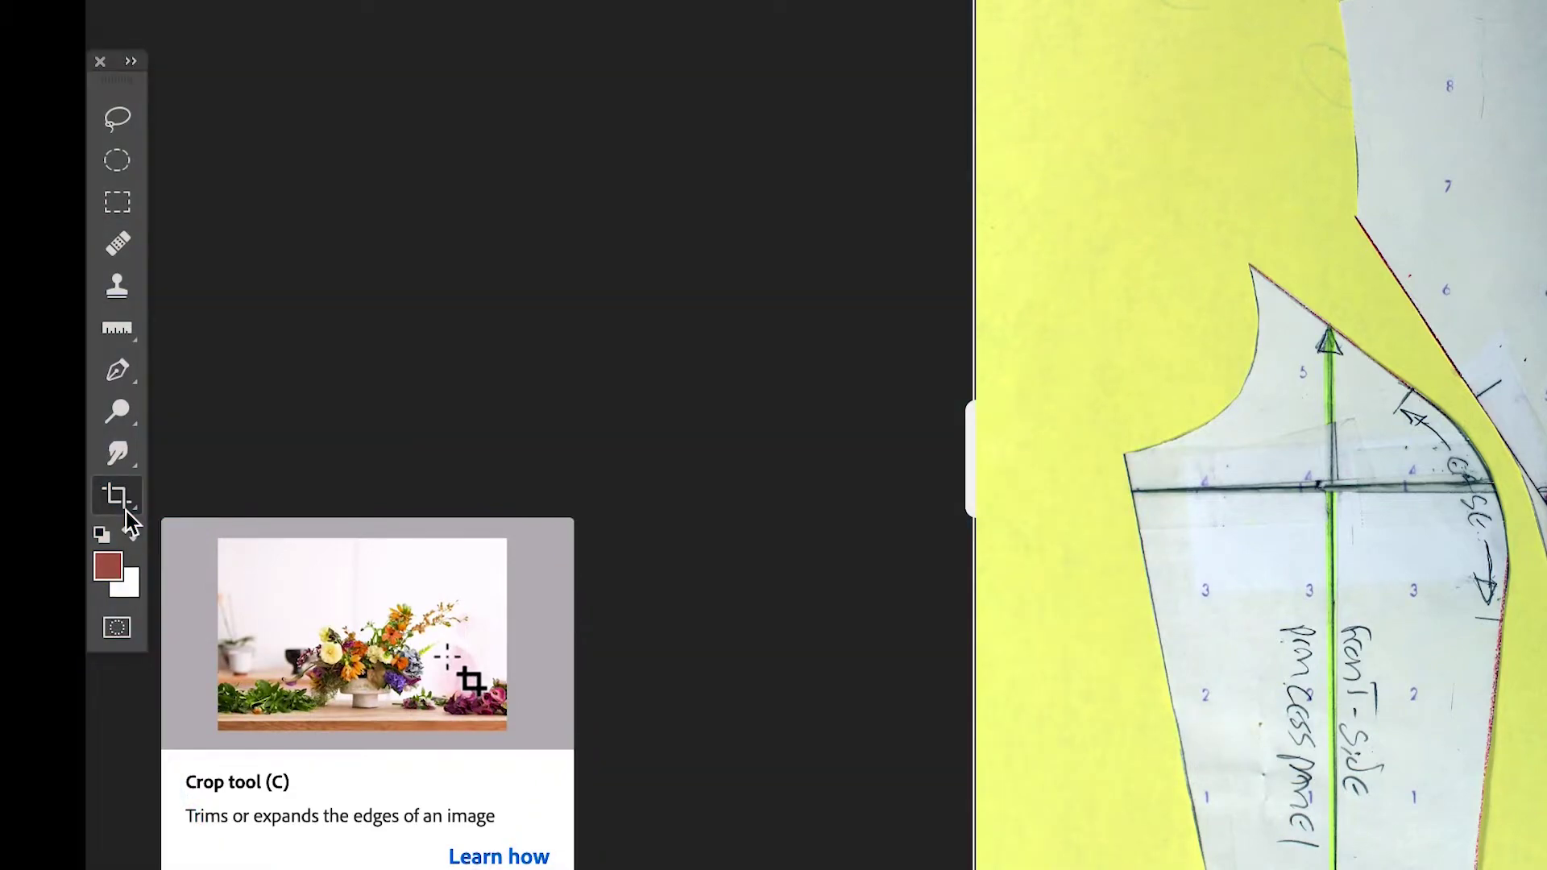
{"action": "left_click", "coordinate": [126, 511]}
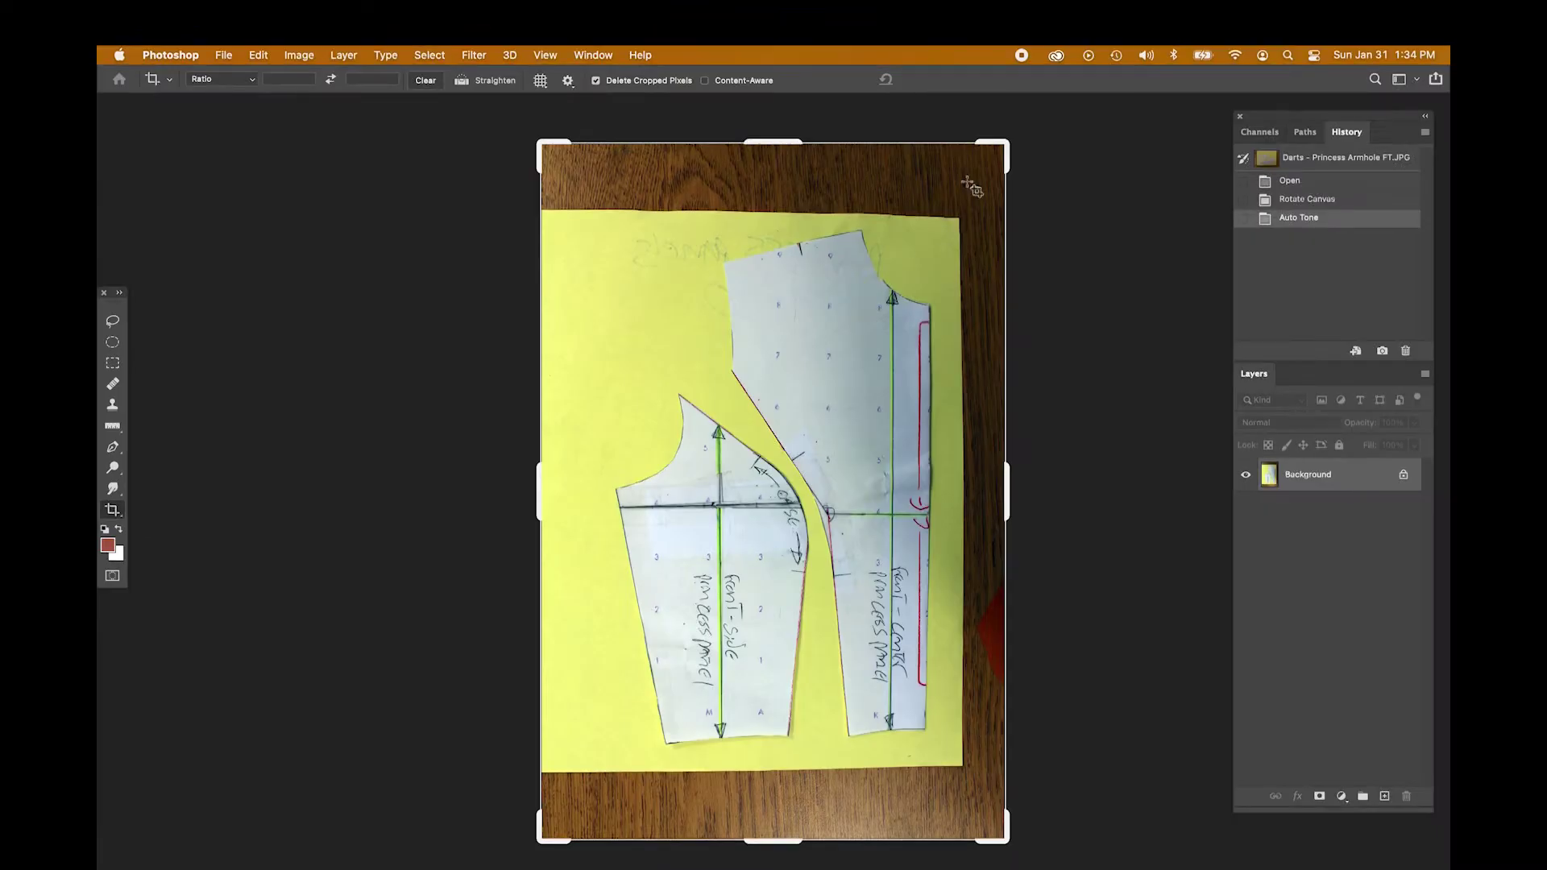
{"action": "left_click_drag", "start_coordinate": [1005, 143], "coordinate": [949, 228]}
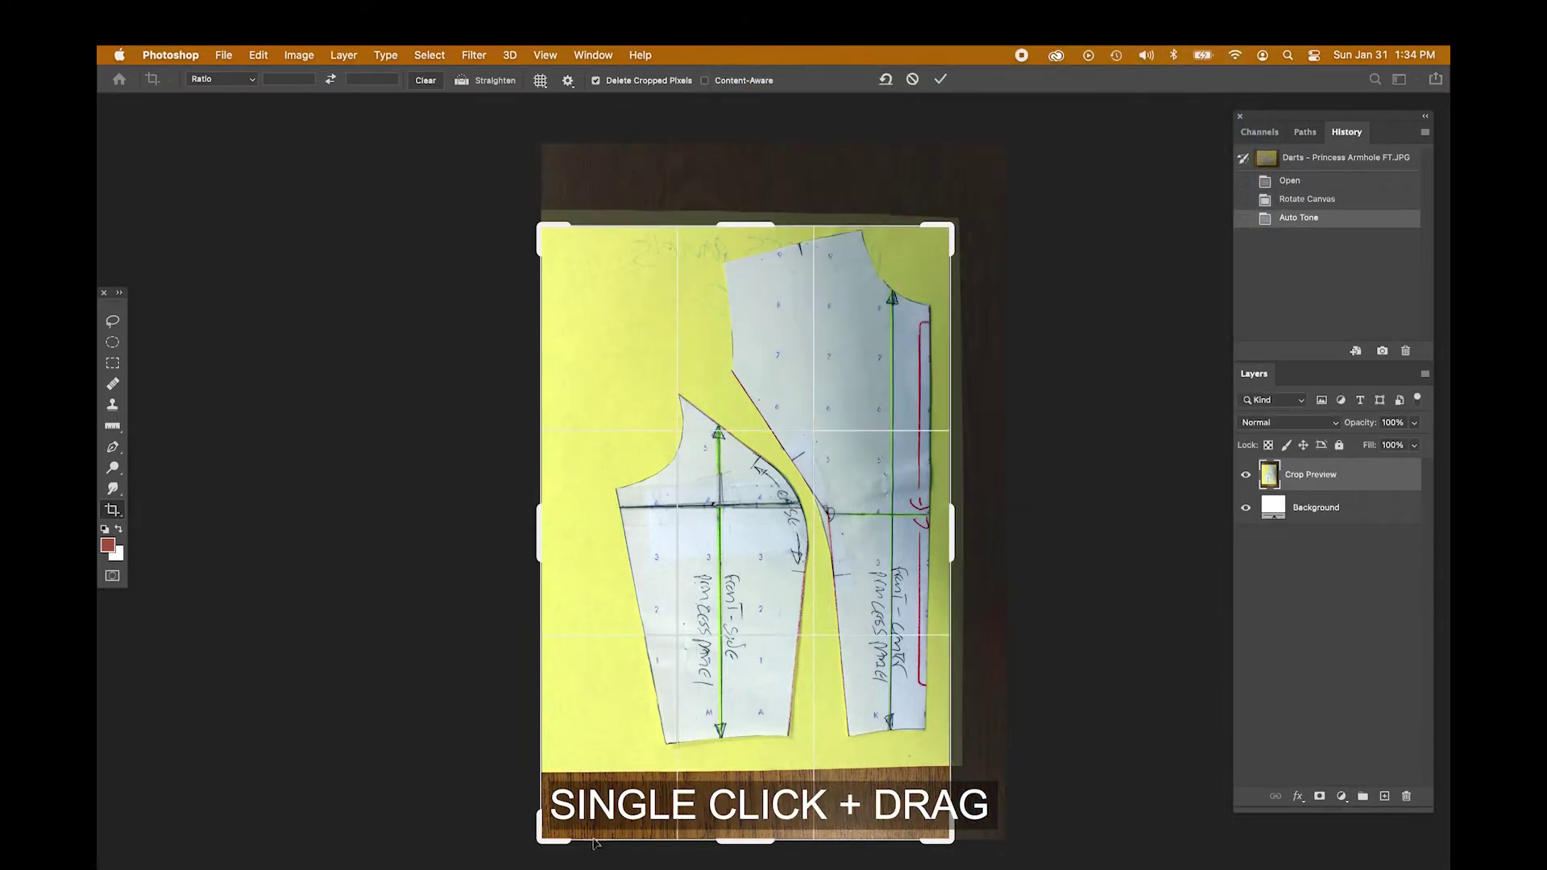
{"action": "left_click_drag", "start_coordinate": [554, 842], "coordinate": [594, 758]}
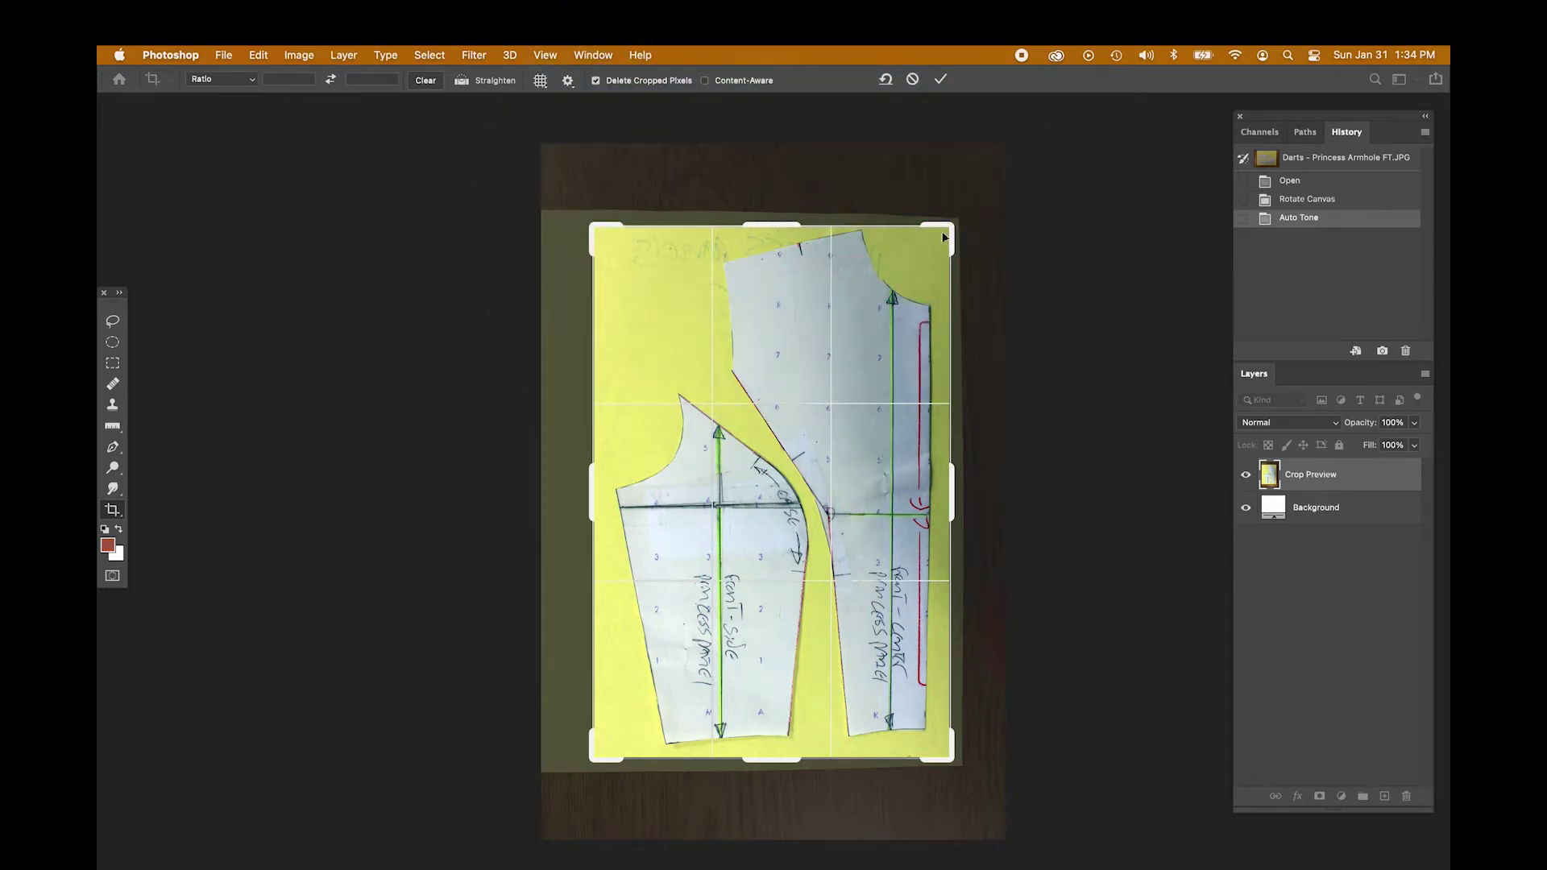
{"action": "left_click_drag", "start_coordinate": [949, 225], "coordinate": [956, 217]}
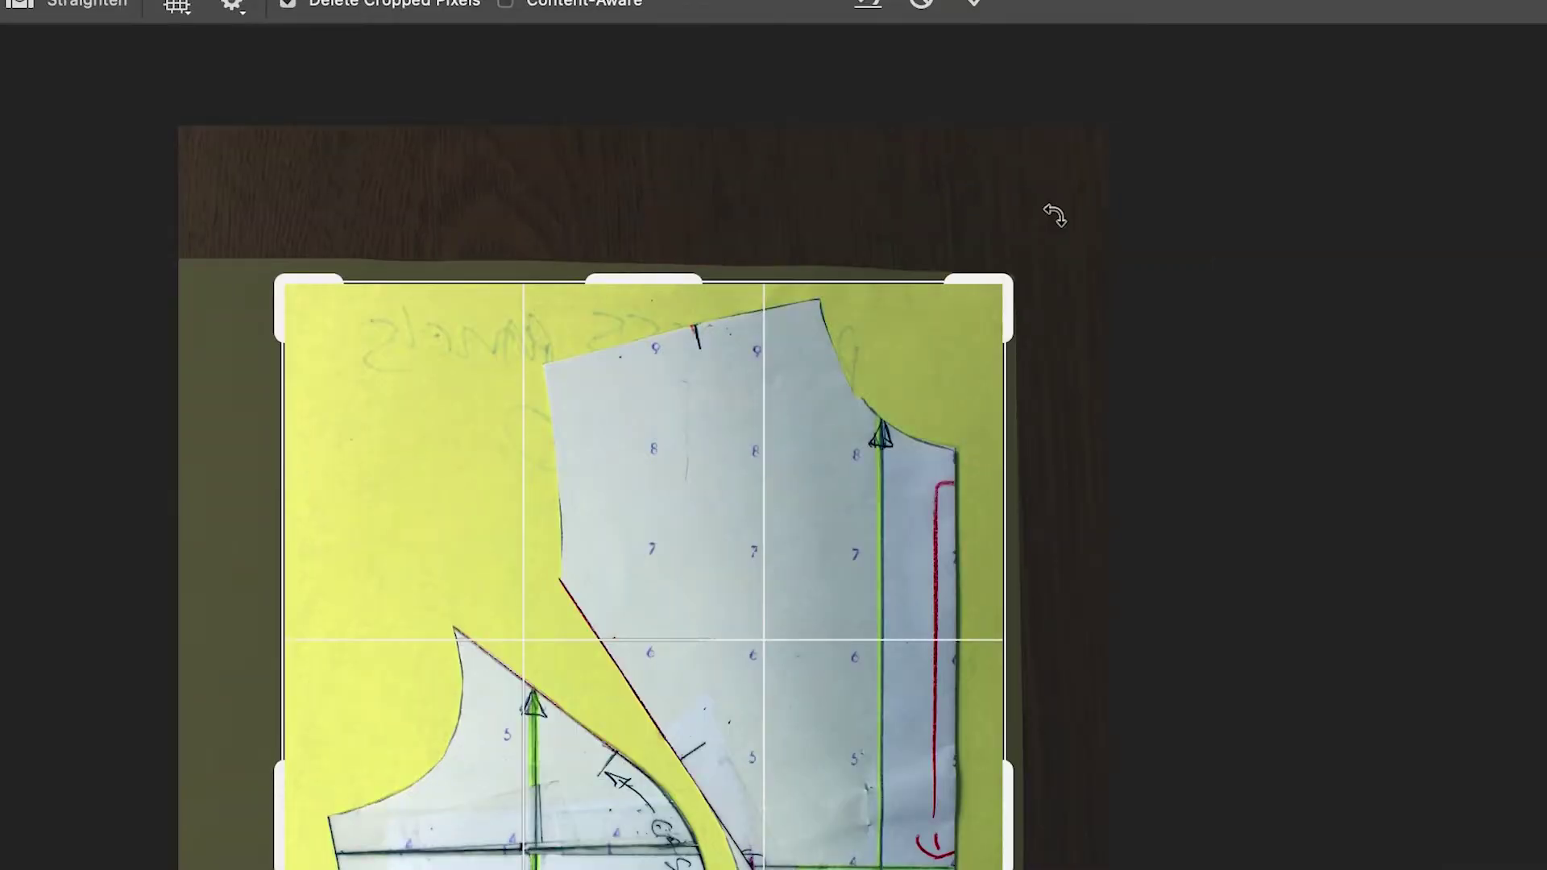
{"action": "left_click_drag", "start_coordinate": [1055, 216], "coordinate": [977, 190]}
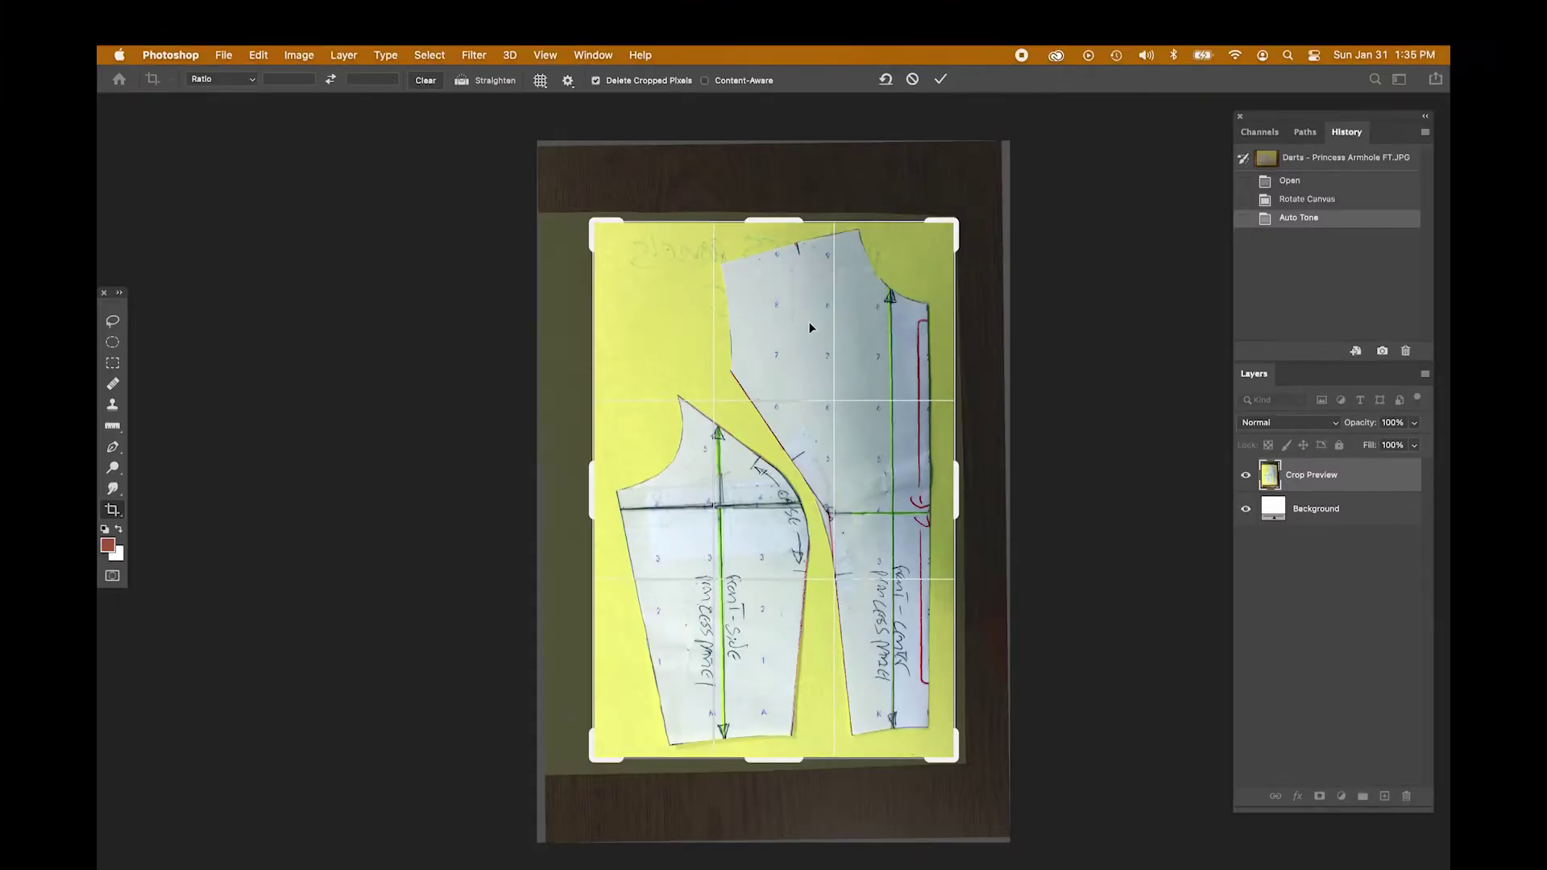
{"action": "left_click", "coordinate": [941, 78]}
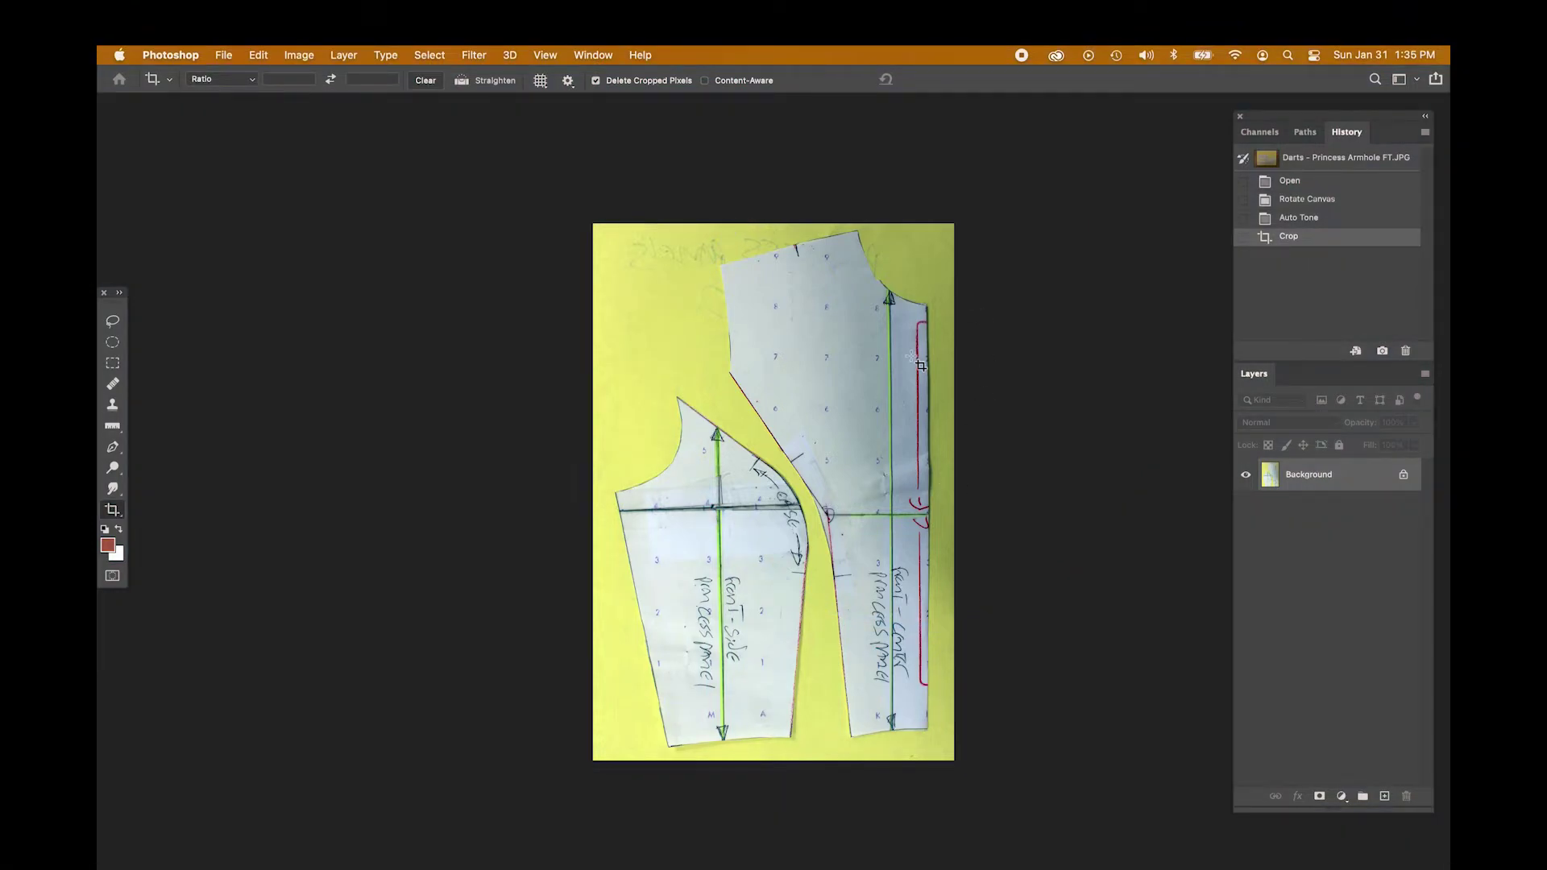
Step: Lighten the shadowed top and right edge of the photo with the Dodge tool, using the Midtones range
{"action": "key", "text": "o"}
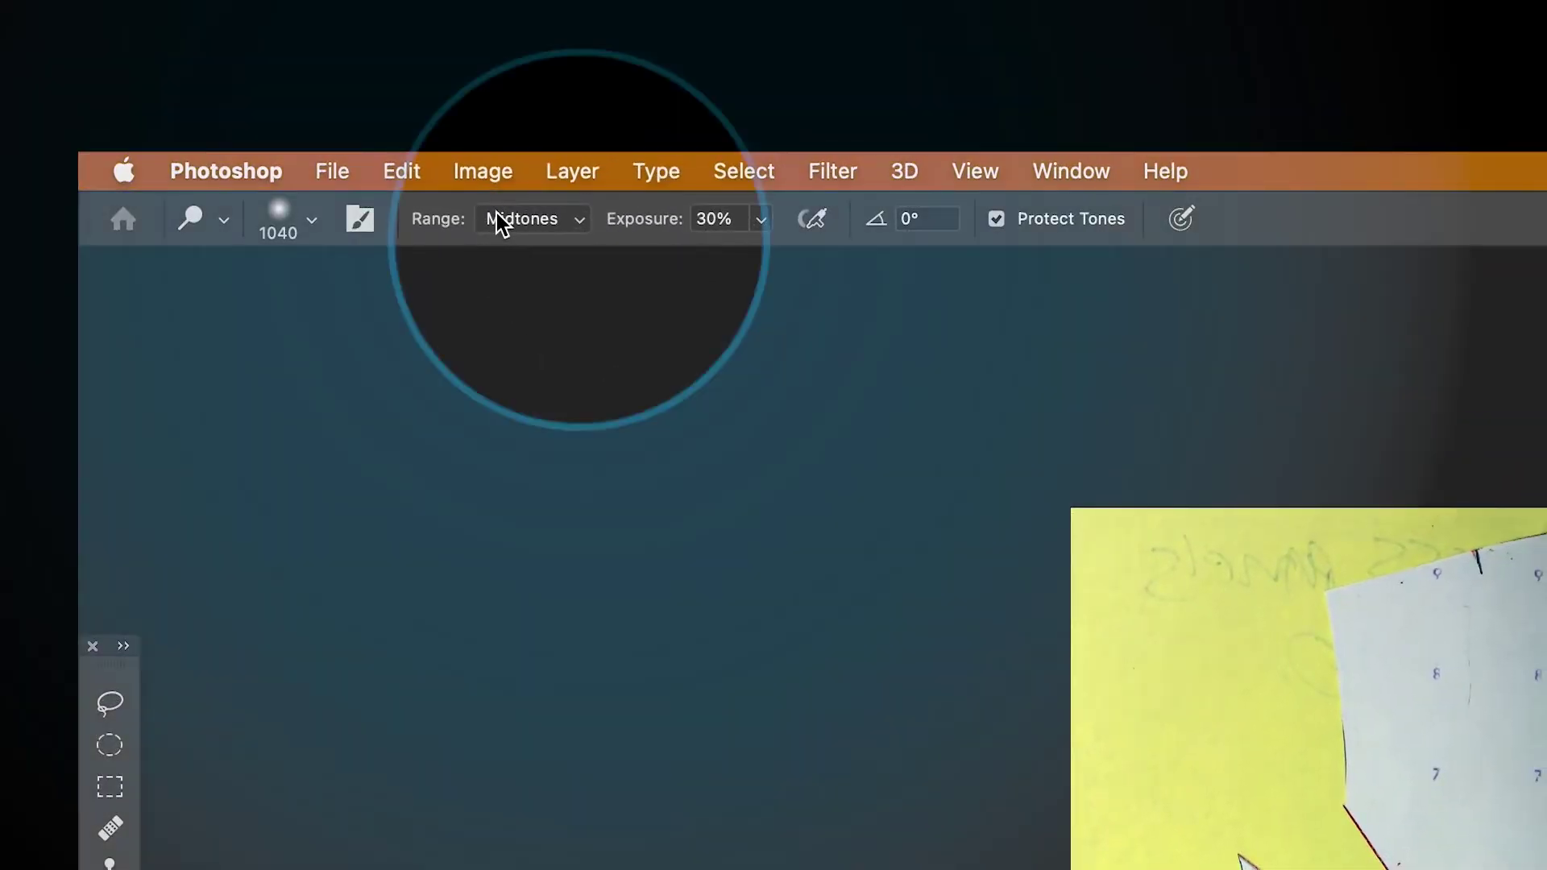
{"action": "left_click", "coordinate": [498, 224]}
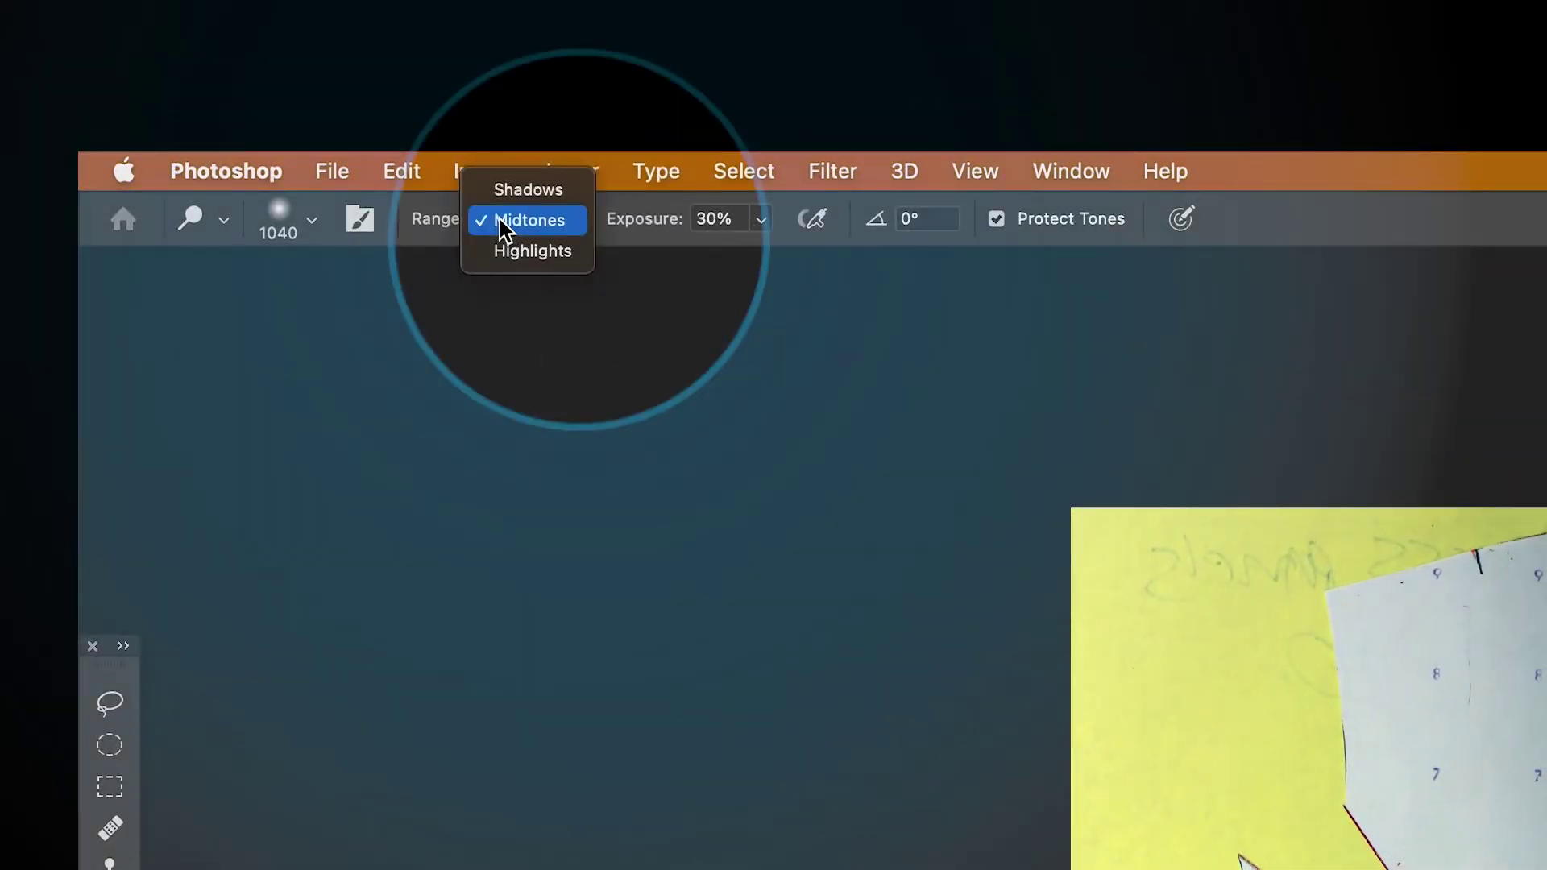
{"action": "left_click", "coordinate": [554, 225]}
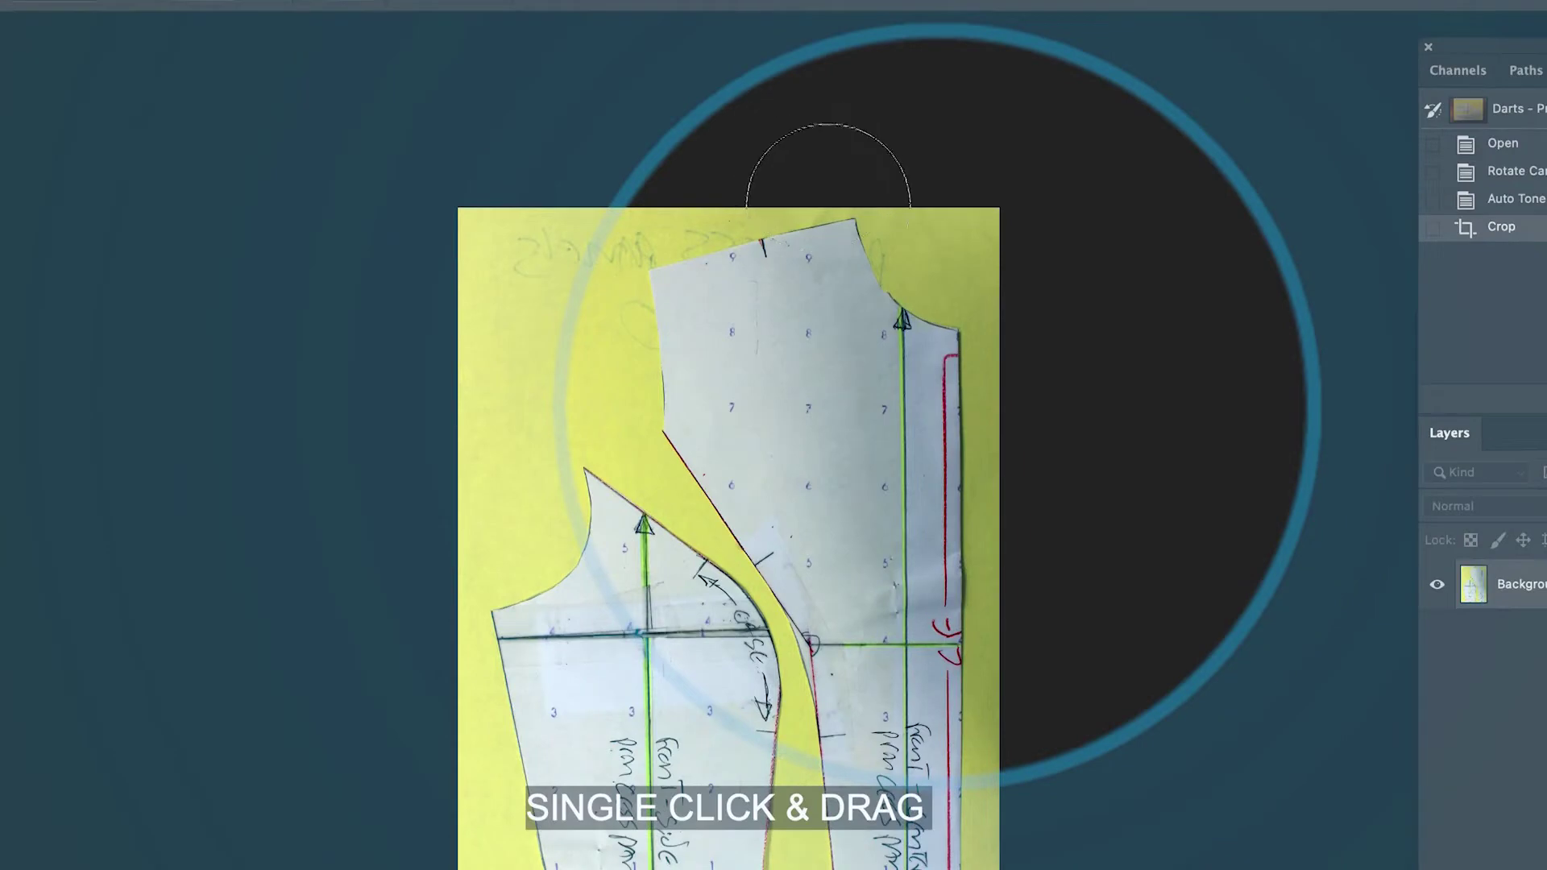
{"action": "mouse_move", "coordinate": [828, 206]}
{"action": "left_mouse_down"}
{"action": "mouse_move", "coordinate": [967, 387]}
{"action": "mouse_move", "coordinate": [838, 403]}
{"action": "mouse_move", "coordinate": [1004, 491]}
{"action": "mouse_move", "coordinate": [1003, 540]}
{"action": "left_mouse_up"}
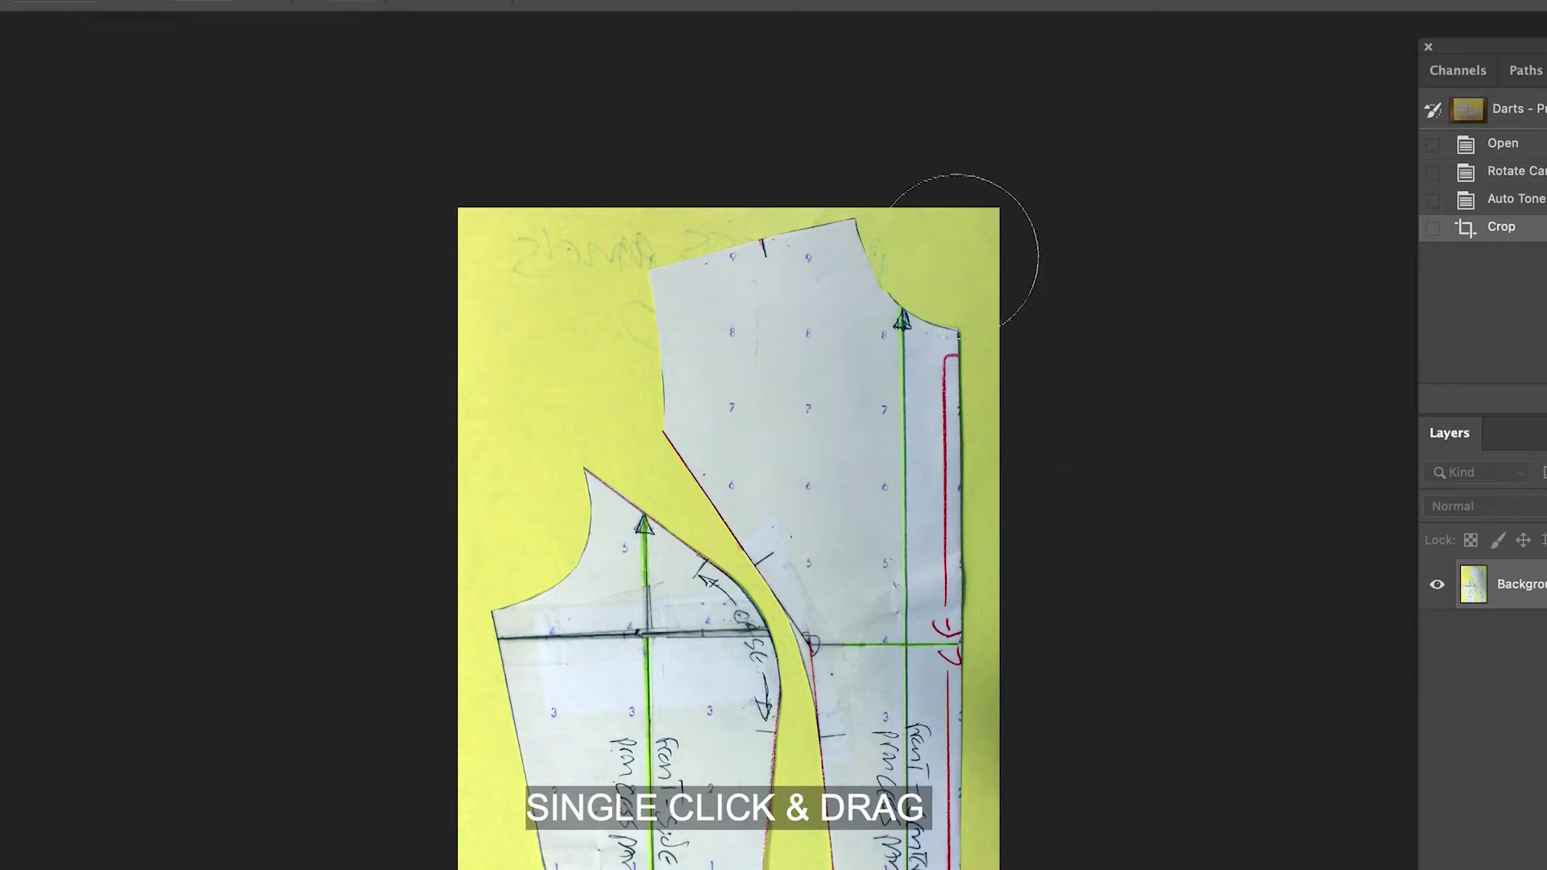
{"action": "left_click", "coordinate": [957, 184]}
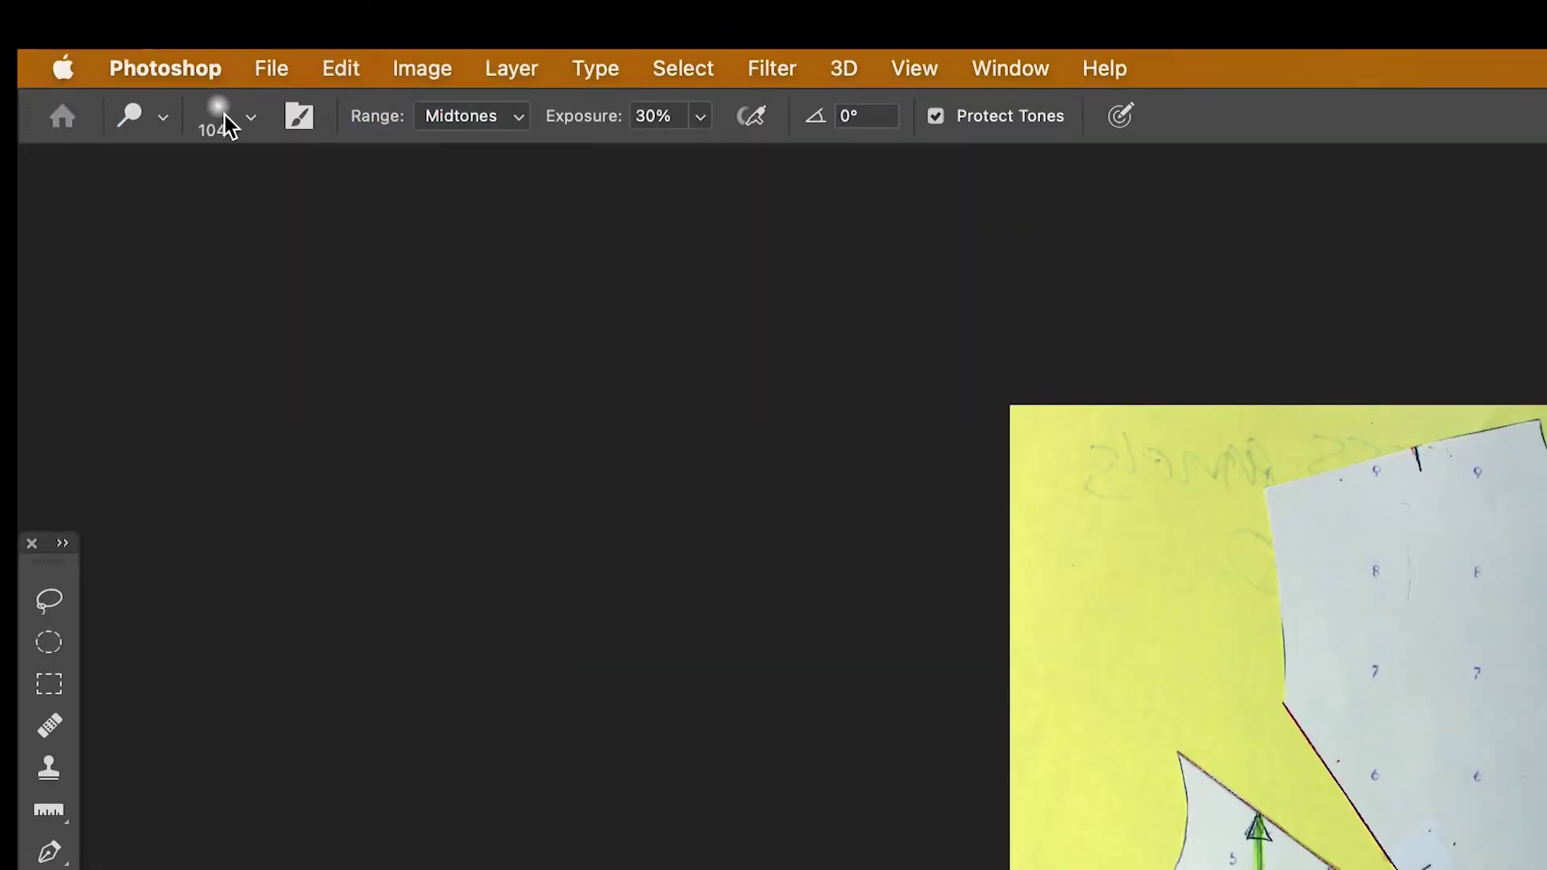
Step: Try dodging the upper front-center panel with a 114 px brush at 100% hardness, and undo the stroke
{"action": "left_click", "coordinate": [228, 126]}
{"action": "left_click_drag", "start_coordinate": [384, 216], "coordinate": [322, 220]}
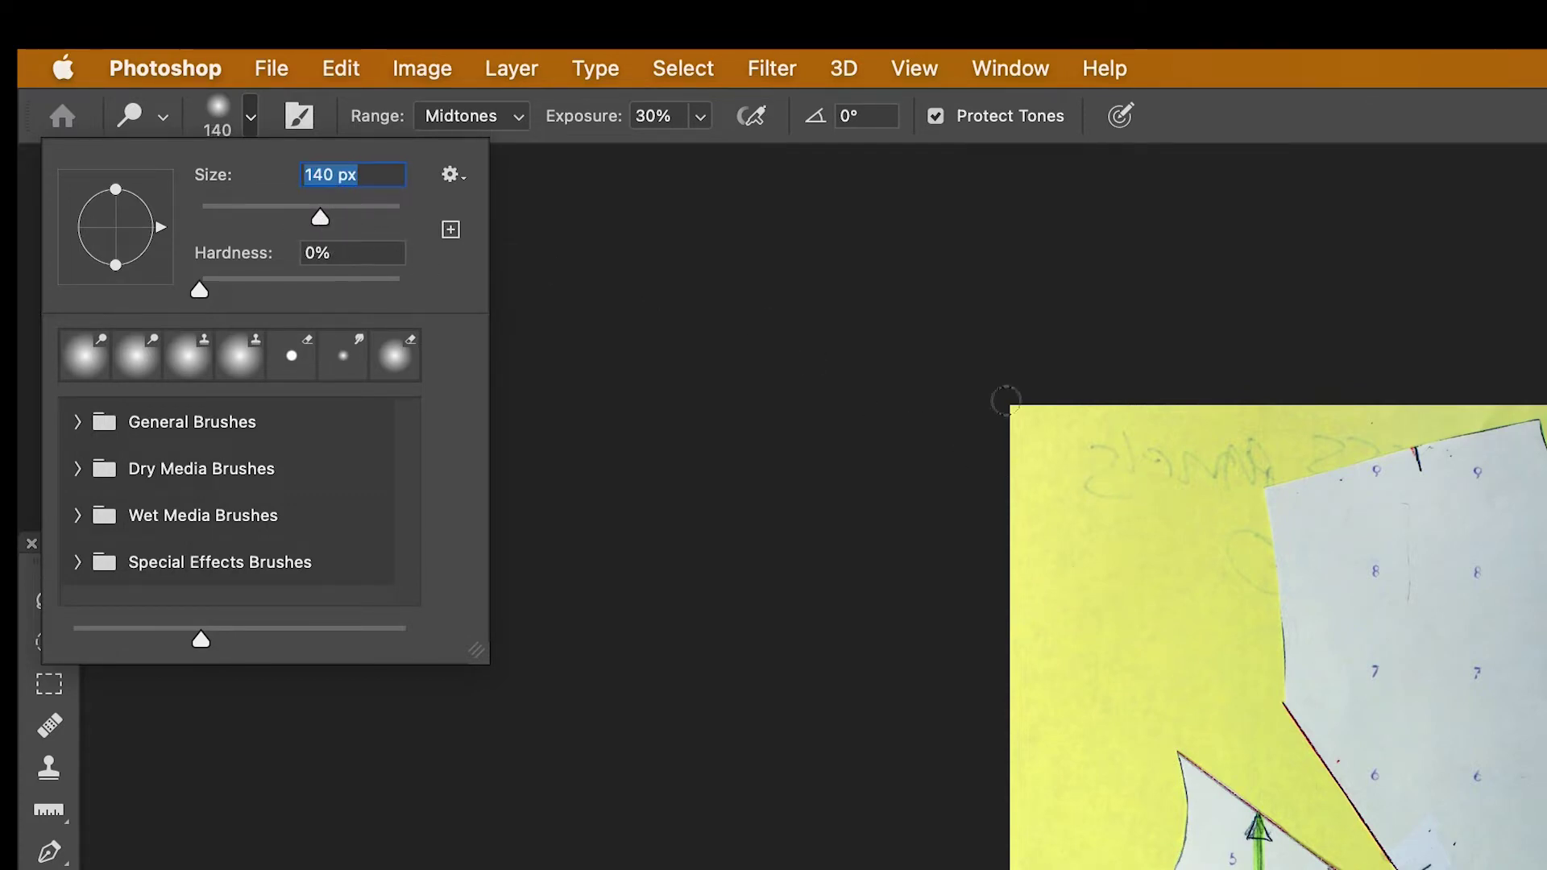
{"action": "left_click_drag", "start_coordinate": [326, 219], "coordinate": [396, 217]}
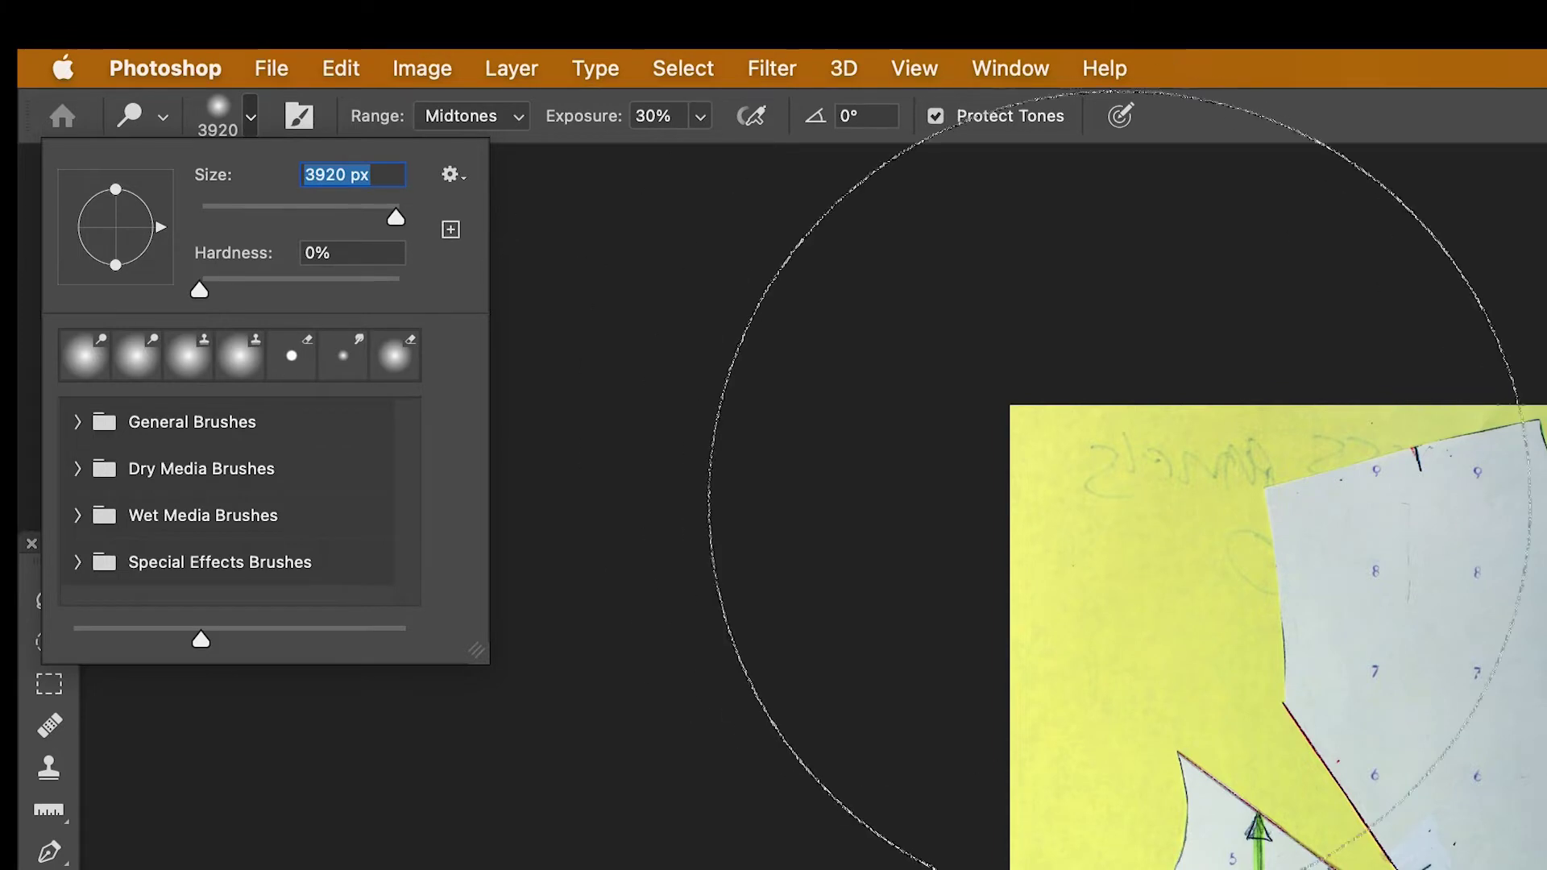
{"action": "left_click_drag", "start_coordinate": [393, 216], "coordinate": [308, 213]}
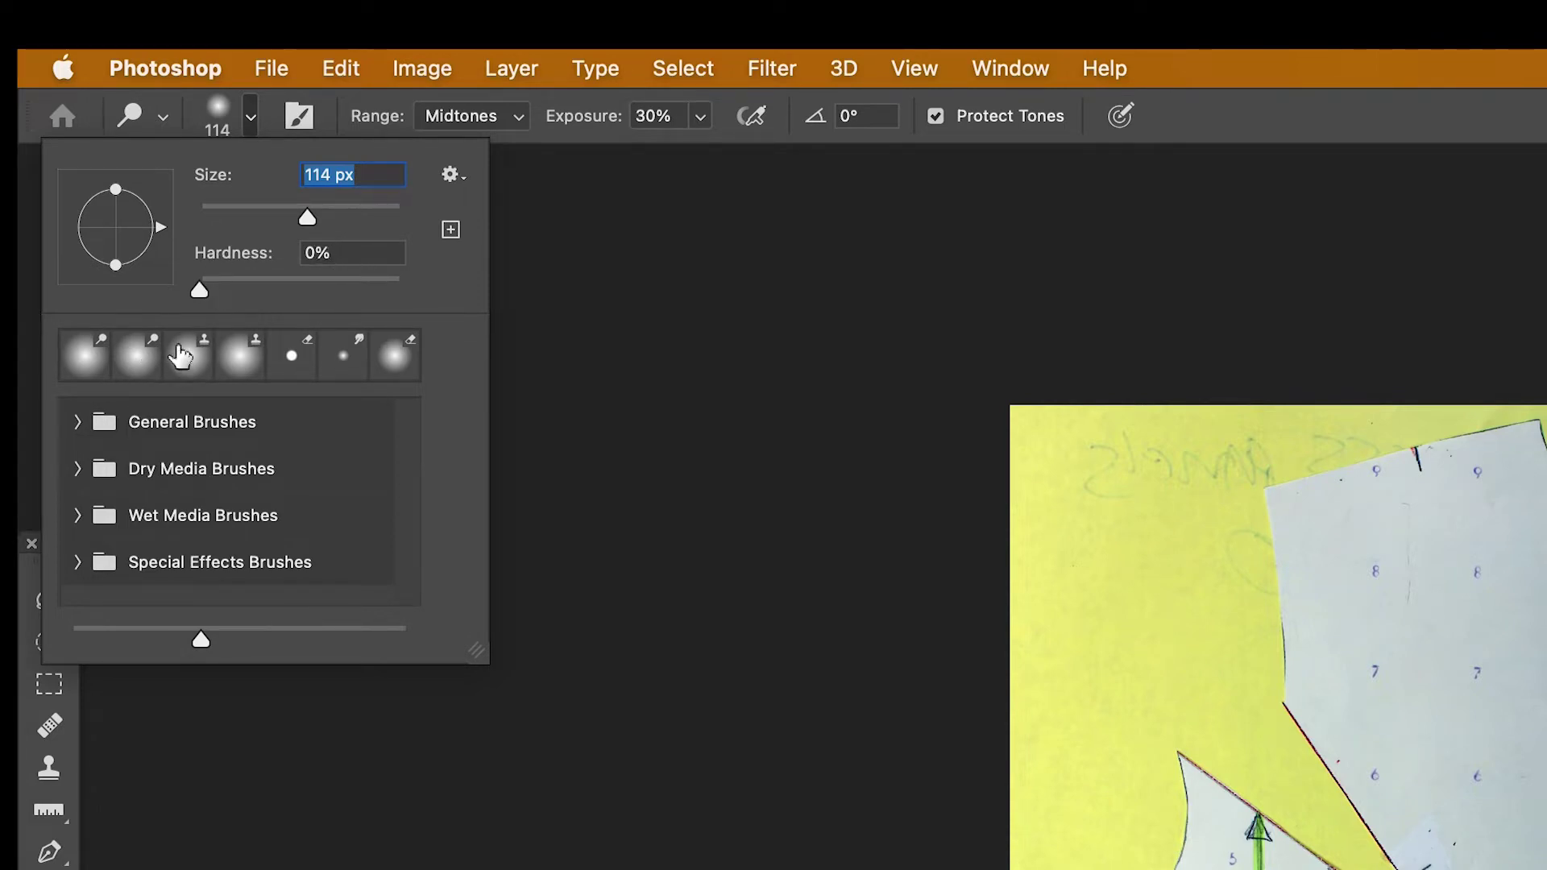
{"action": "left_click_drag", "start_coordinate": [203, 287], "coordinate": [449, 301]}
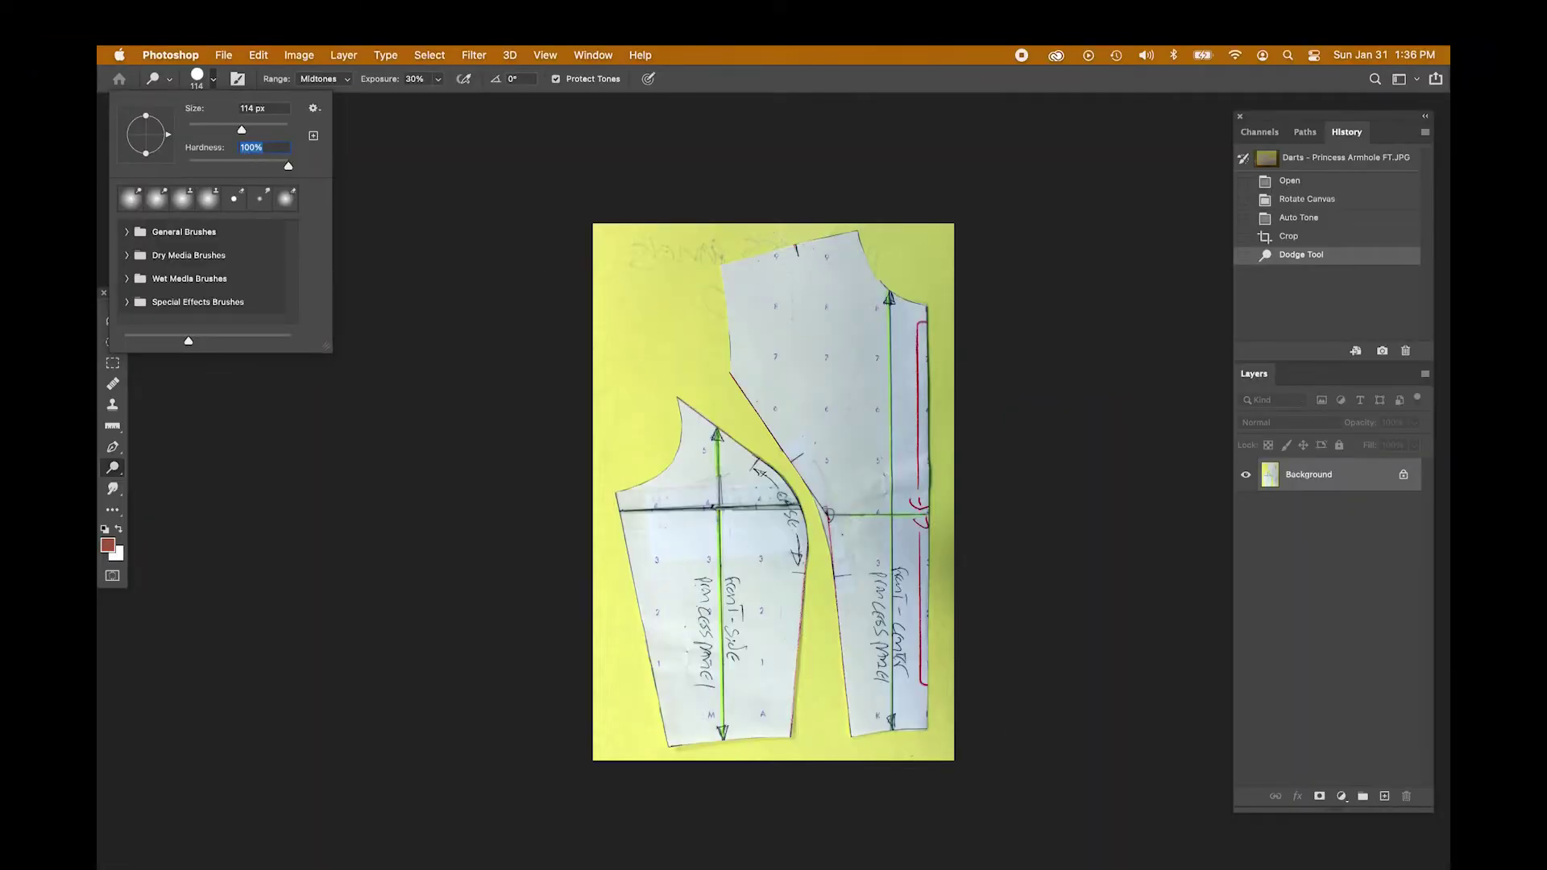
{"action": "key", "text": "Return"}
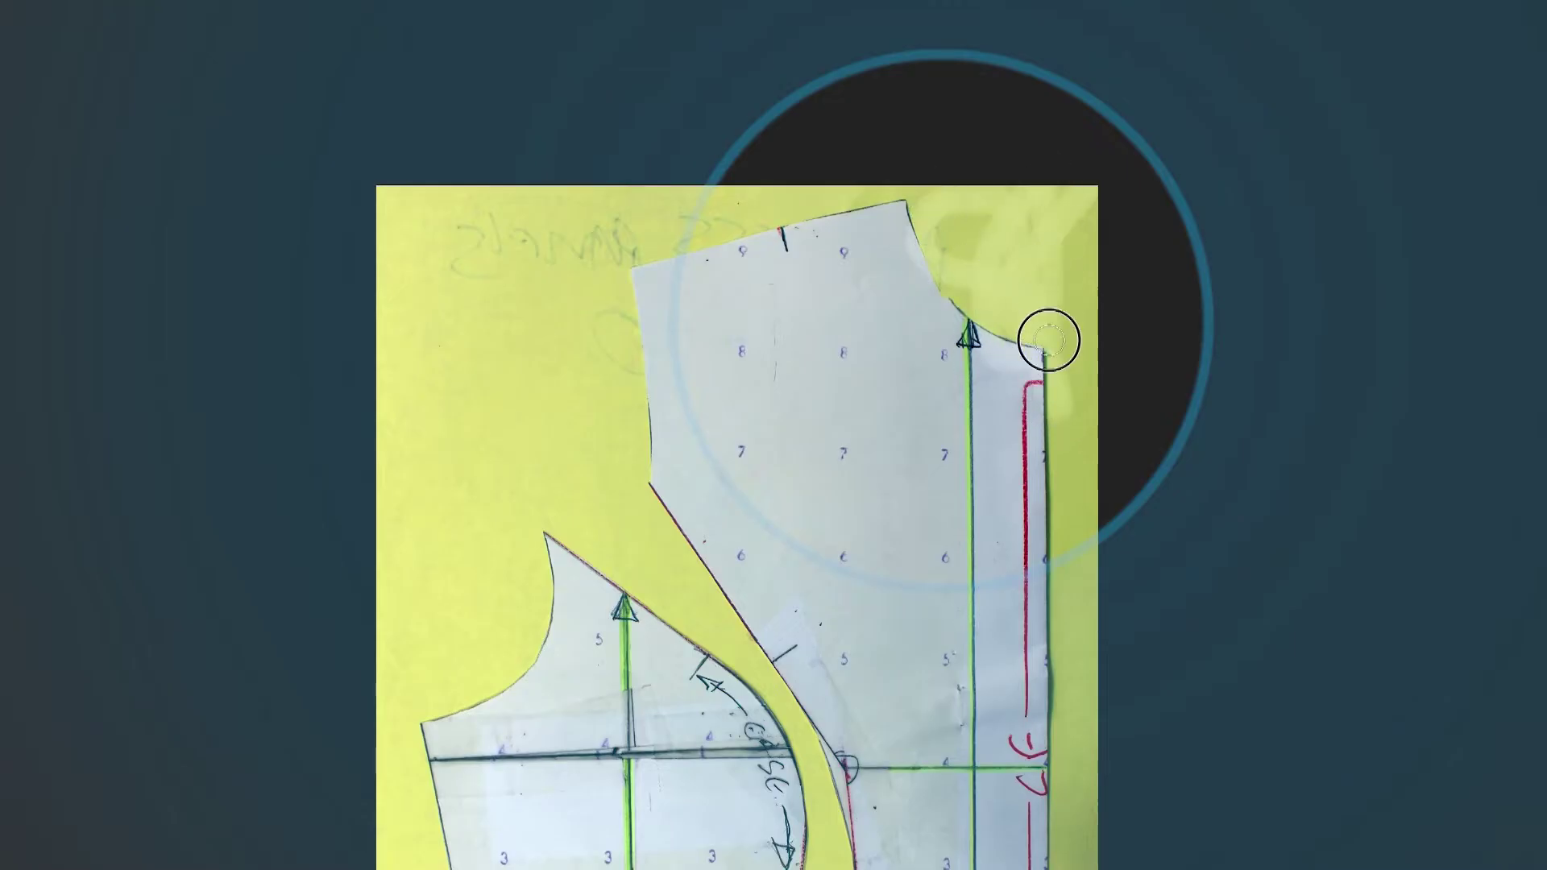
{"action": "mouse_move", "coordinate": [1071, 322]}
{"action": "left_mouse_down"}
{"action": "mouse_move", "coordinate": [1002, 473]}
{"action": "mouse_move", "coordinate": [1012, 346]}
{"action": "mouse_move", "coordinate": [981, 410]}
{"action": "mouse_move", "coordinate": [967, 338]}
{"action": "mouse_move", "coordinate": [957, 449]}
{"action": "mouse_move", "coordinate": [868, 260]}
{"action": "left_mouse_up"}
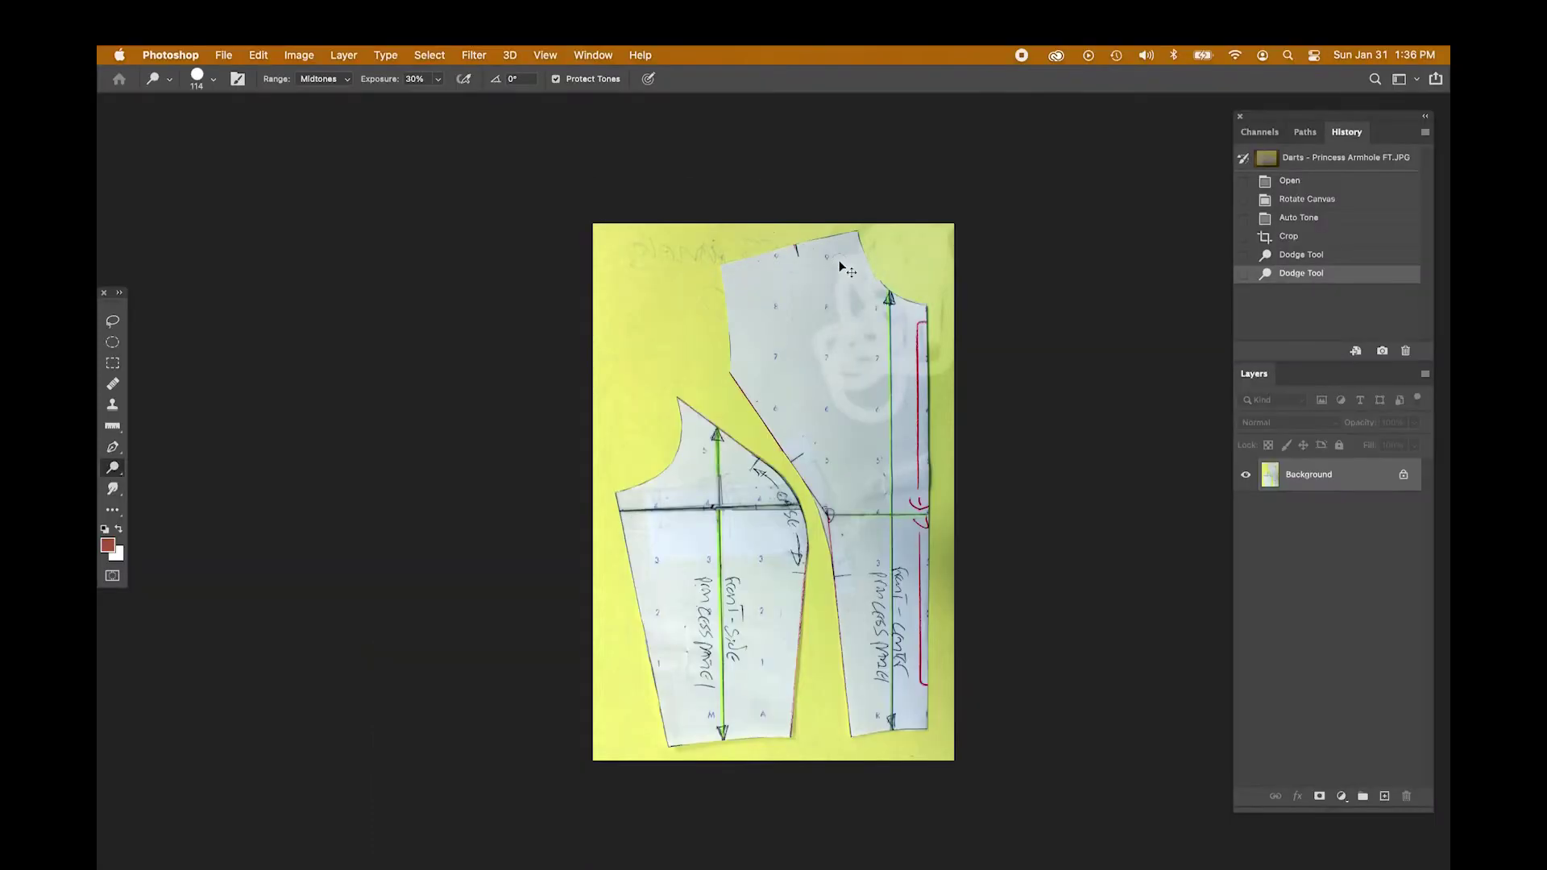
{"action": "key", "text": "super+z"}
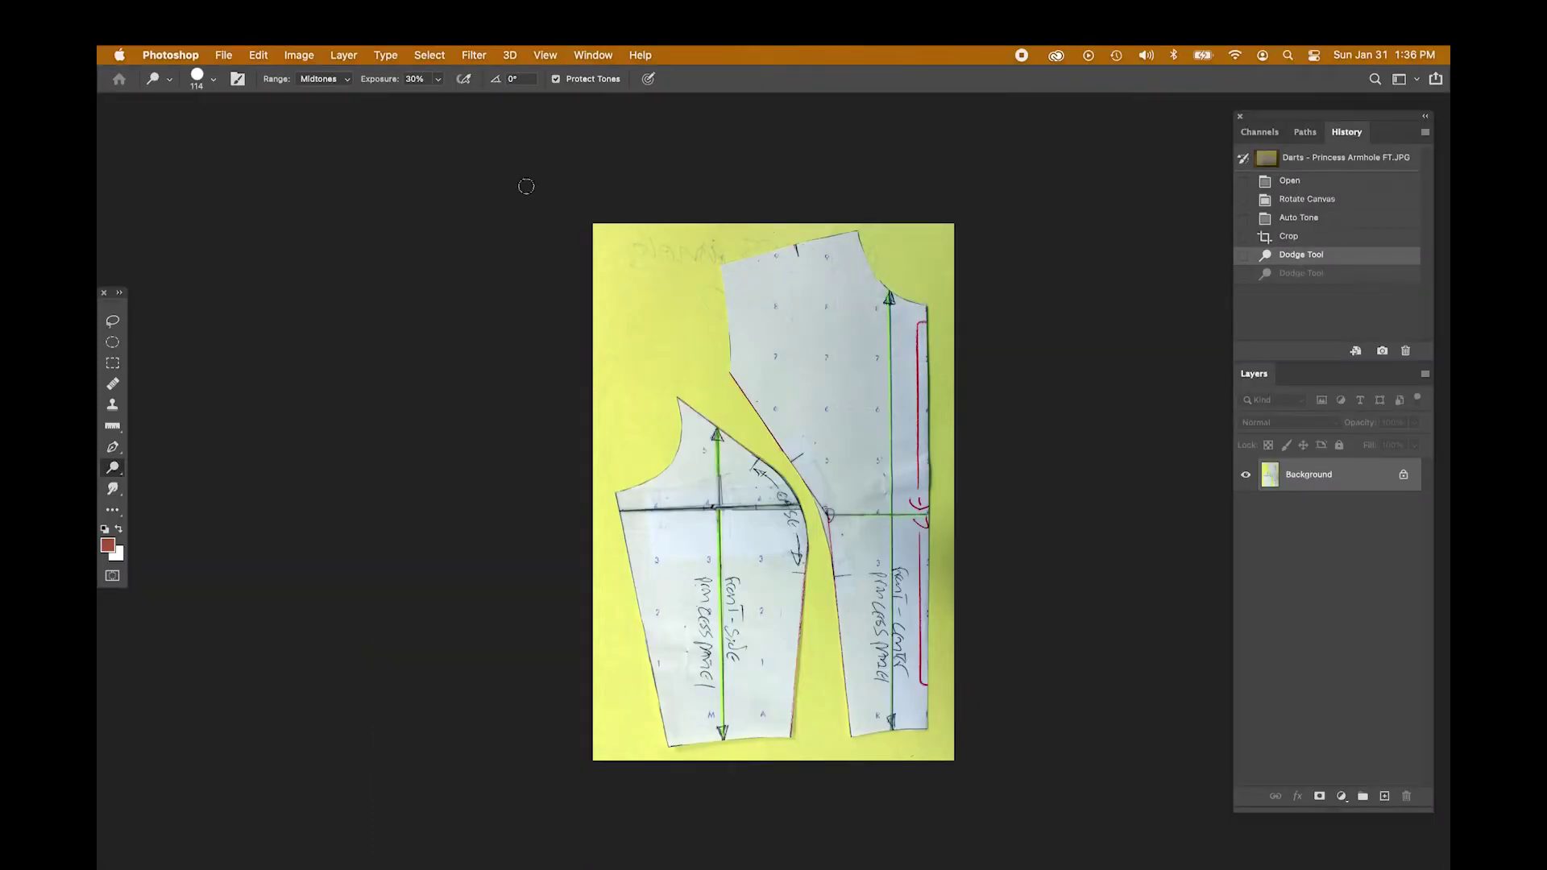
Step: Soften the Dodge brush to 0% hardness, enlarge it to 1040 px, and lighten the photo's upper-right corner
{"action": "left_click", "coordinate": [213, 79]}
{"action": "left_click_drag", "start_coordinate": [235, 129], "coordinate": [245, 130]}
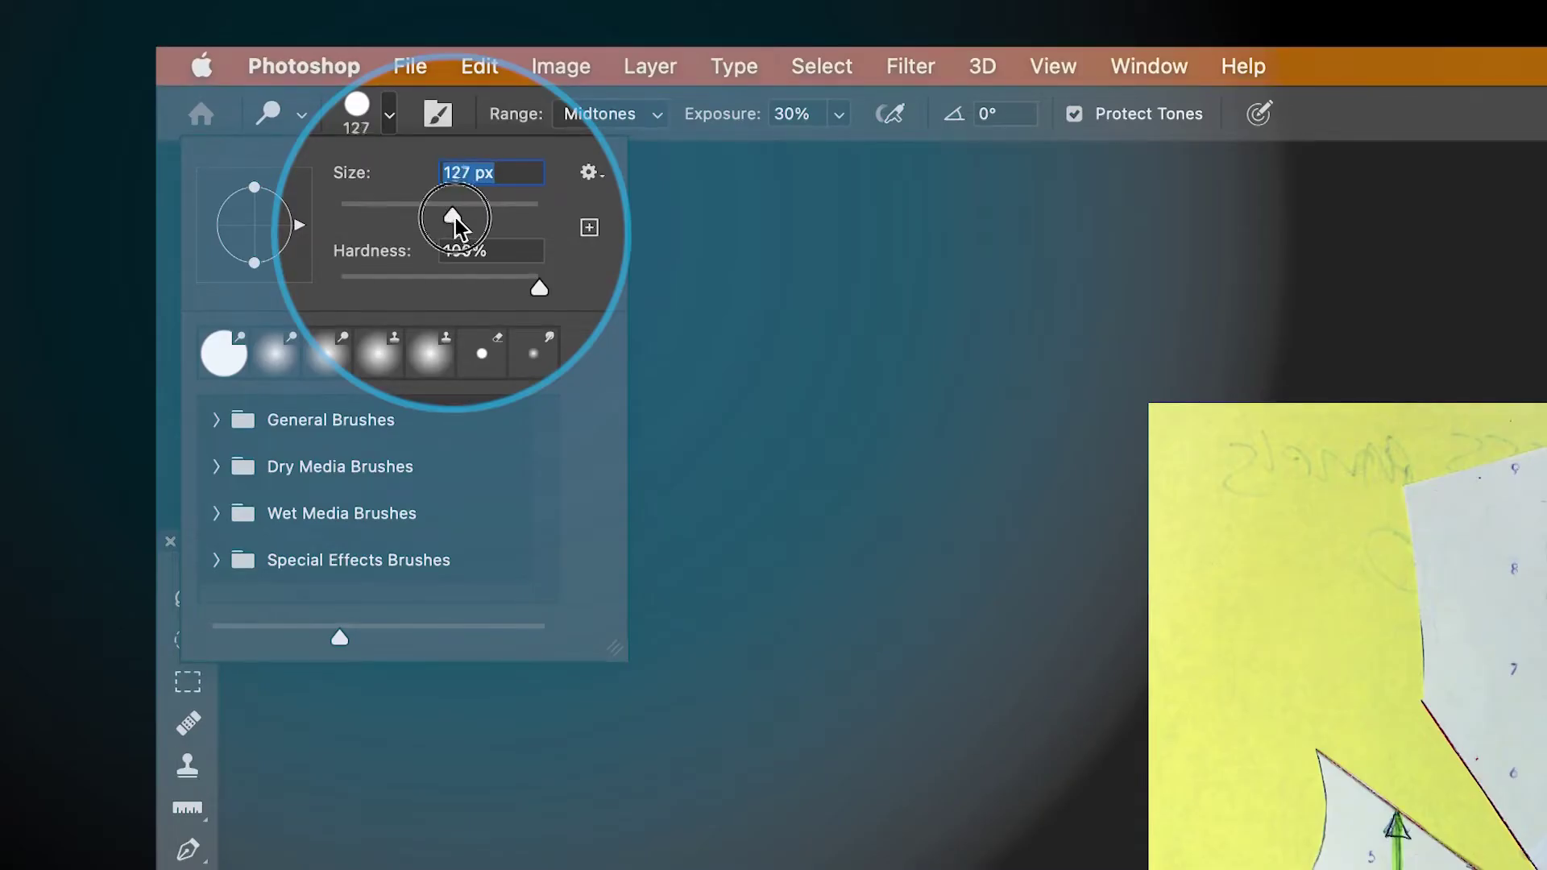
{"action": "left_click_drag", "start_coordinate": [530, 287], "coordinate": [269, 283]}
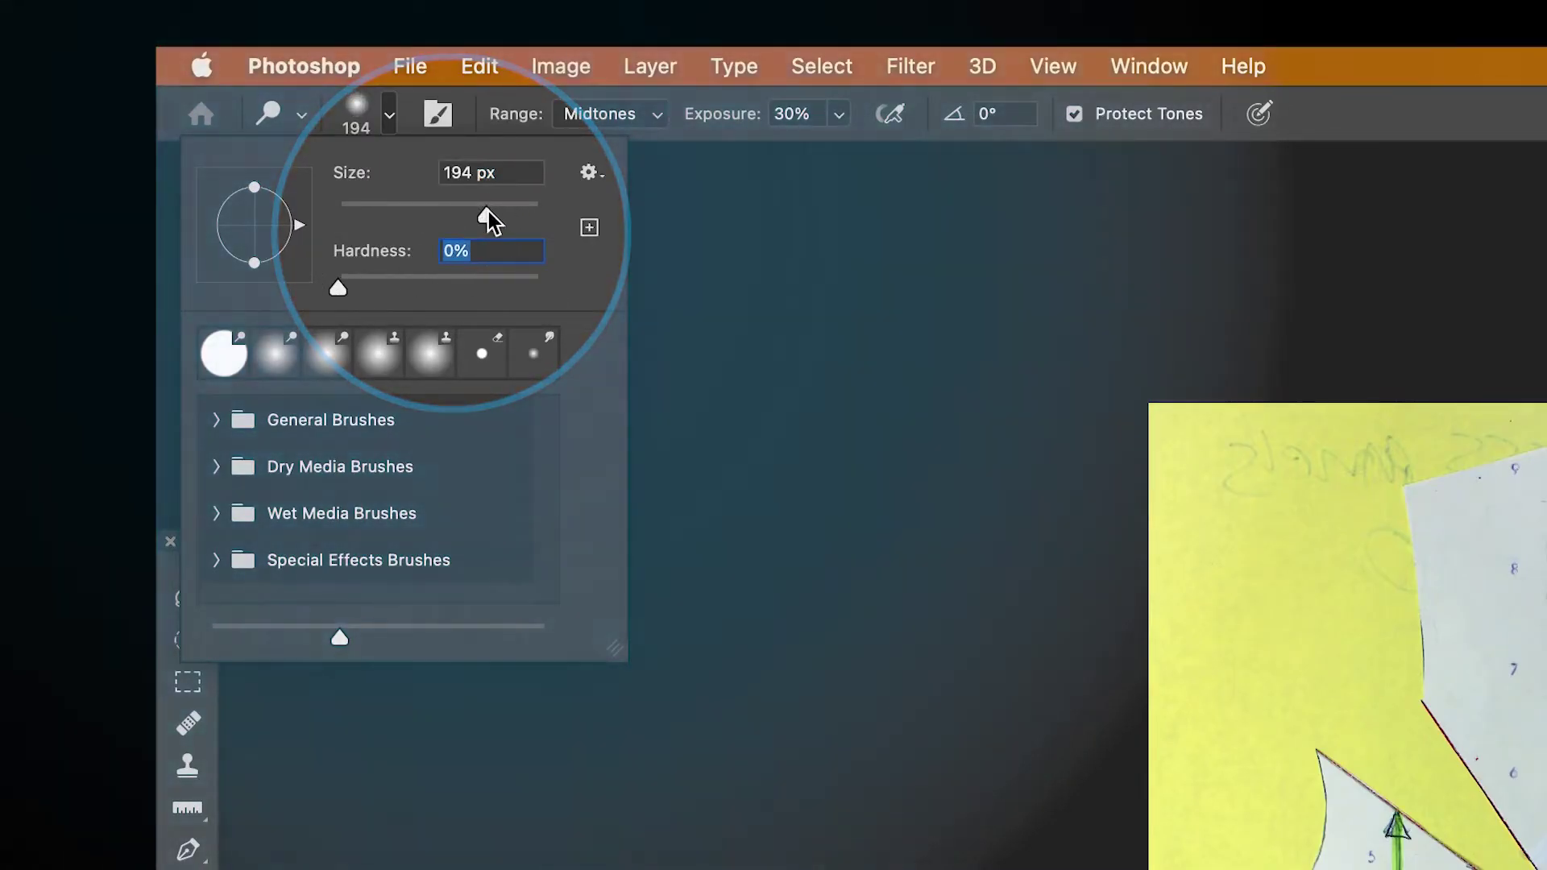
{"action": "left_click_drag", "start_coordinate": [486, 214], "coordinate": [521, 211]}
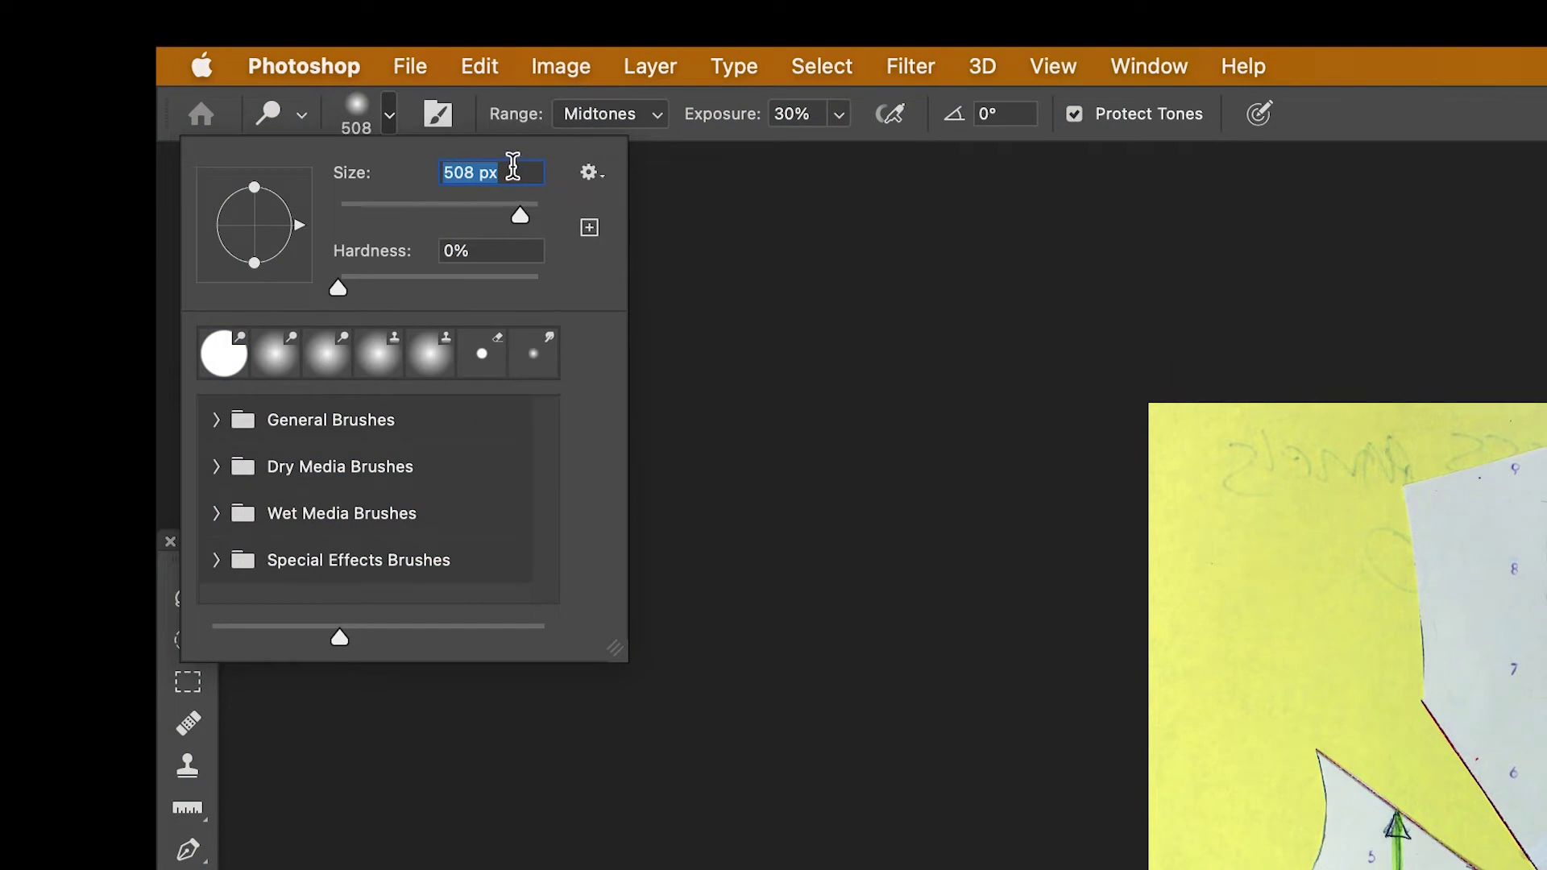
{"action": "mouse_move", "coordinate": [520, 214]}
{"action": "left_mouse_down"}
{"action": "mouse_move", "coordinate": [535, 217]}
{"action": "mouse_move", "coordinate": [520, 220]}
{"action": "left_mouse_up"}
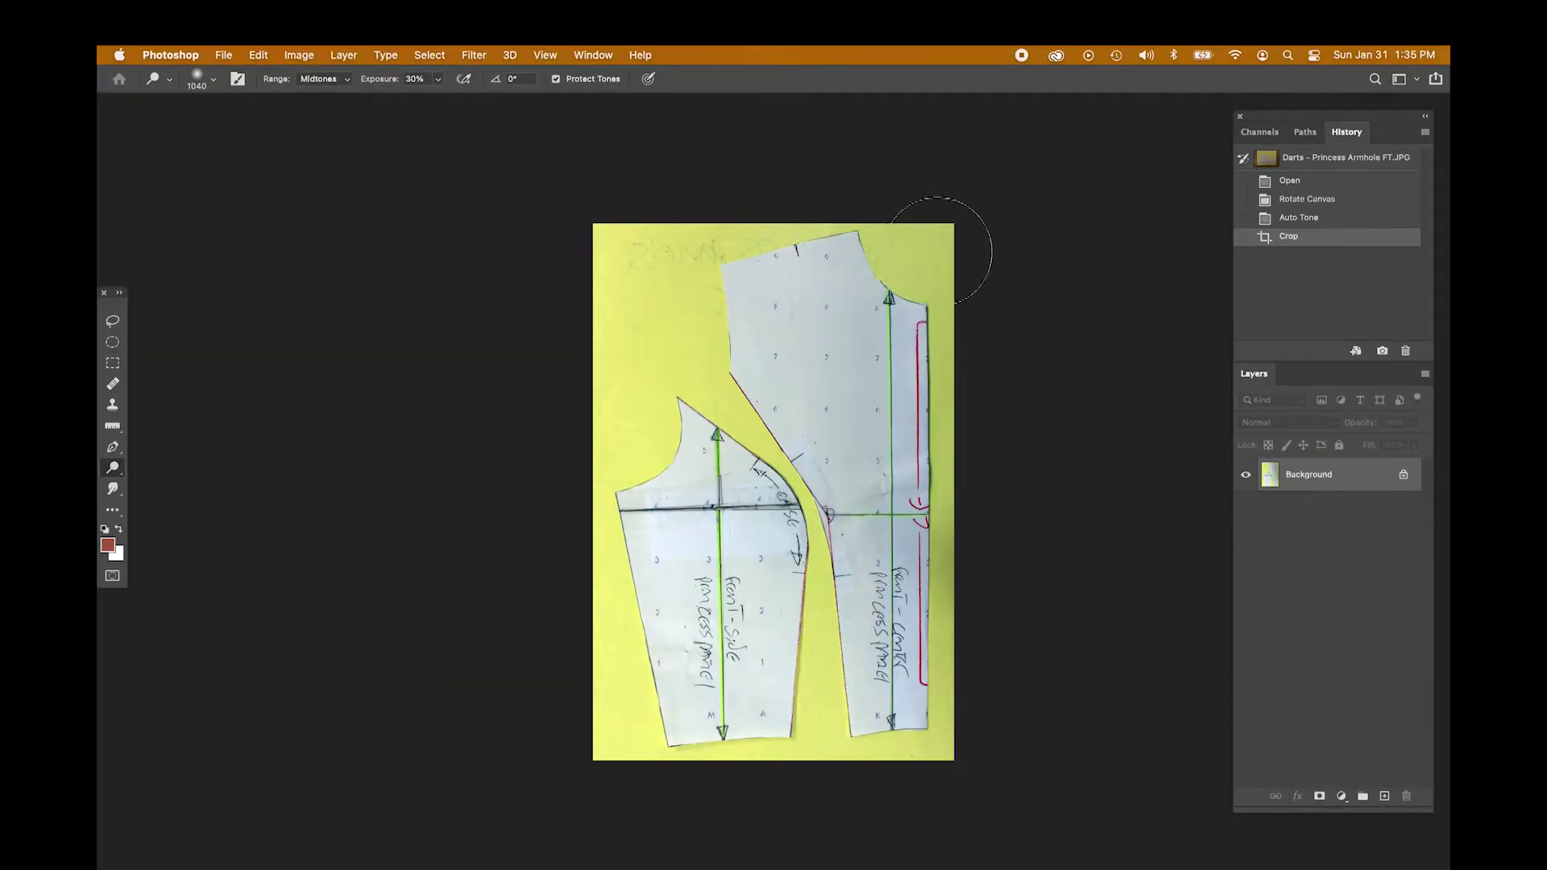
{"action": "left_click_drag", "start_coordinate": [1034, 234], "coordinate": [957, 182]}
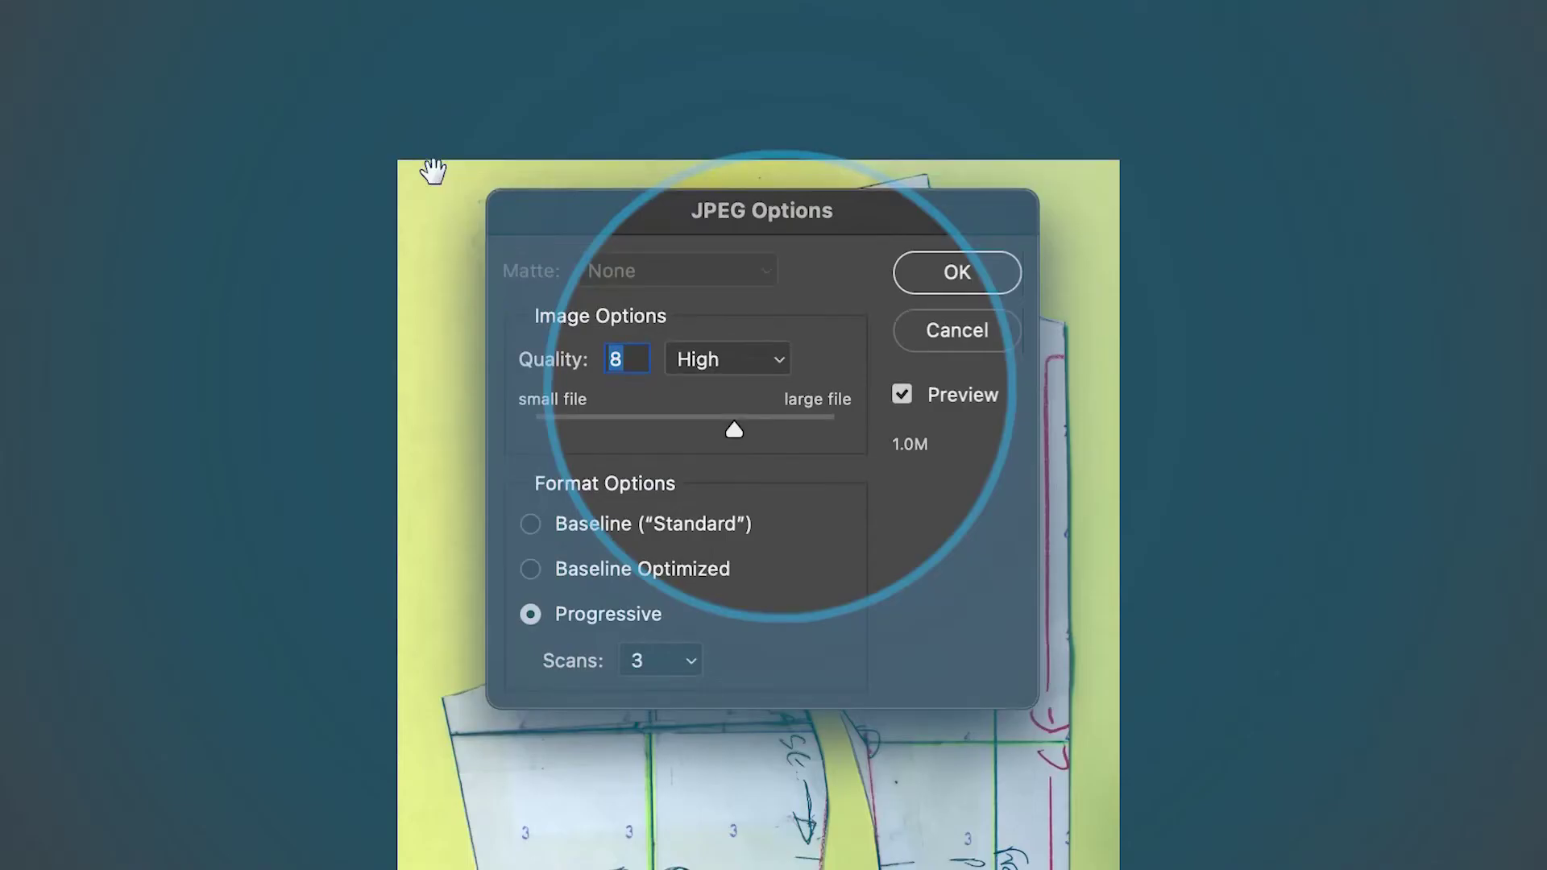
Step: Save the retouched photo as a JPEG at quality 5 (Medium) and close the document
{"action": "left_click_drag", "start_coordinate": [895, 242], "coordinate": [843, 129]}
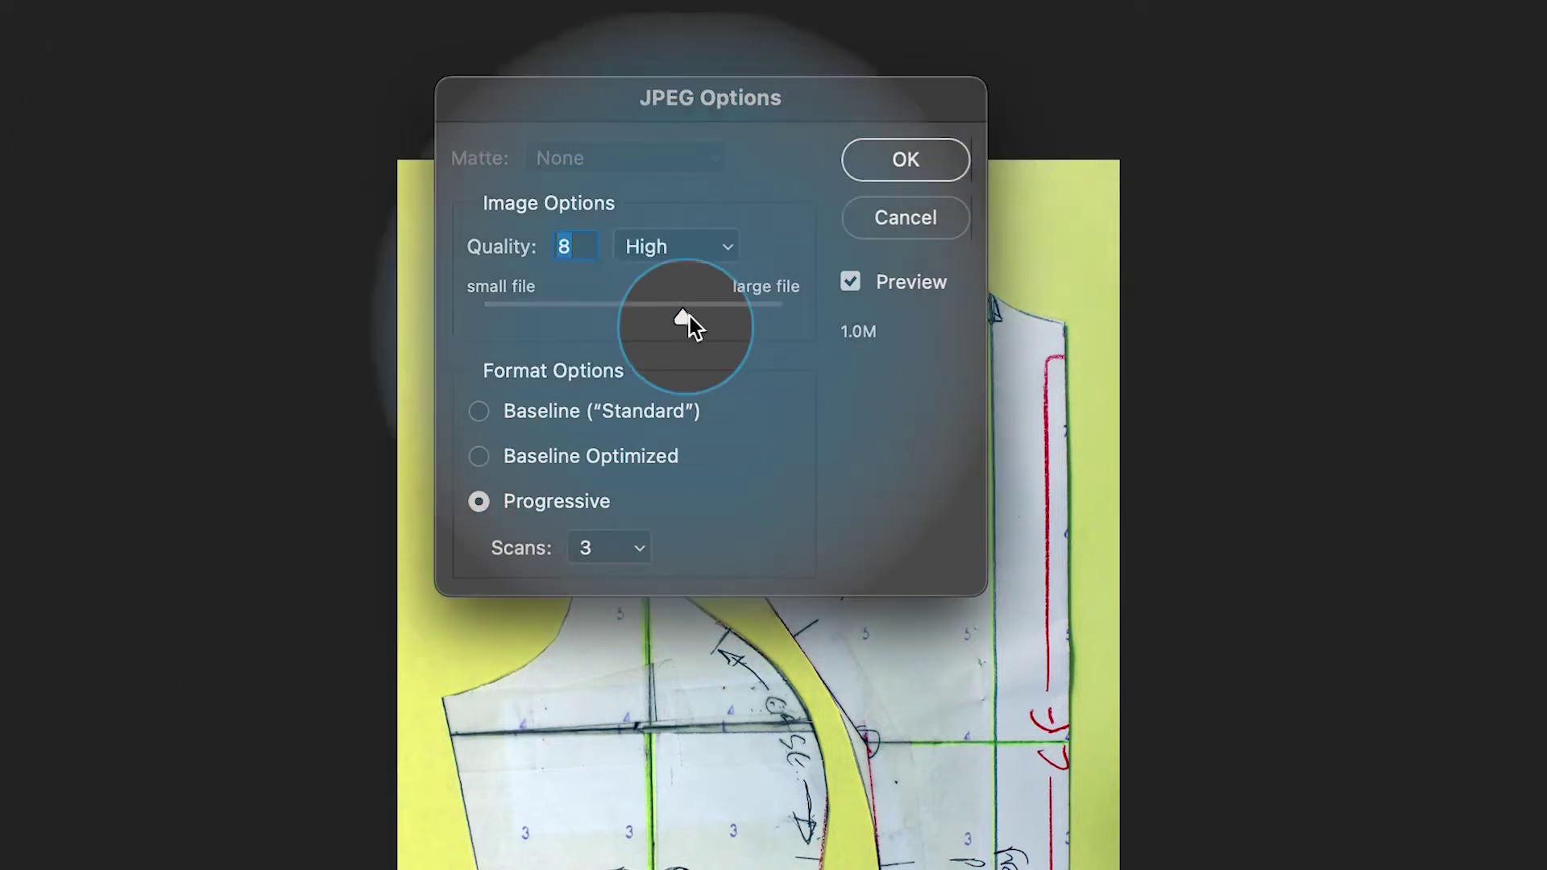
{"action": "left_click_drag", "start_coordinate": [686, 317], "coordinate": [591, 318]}
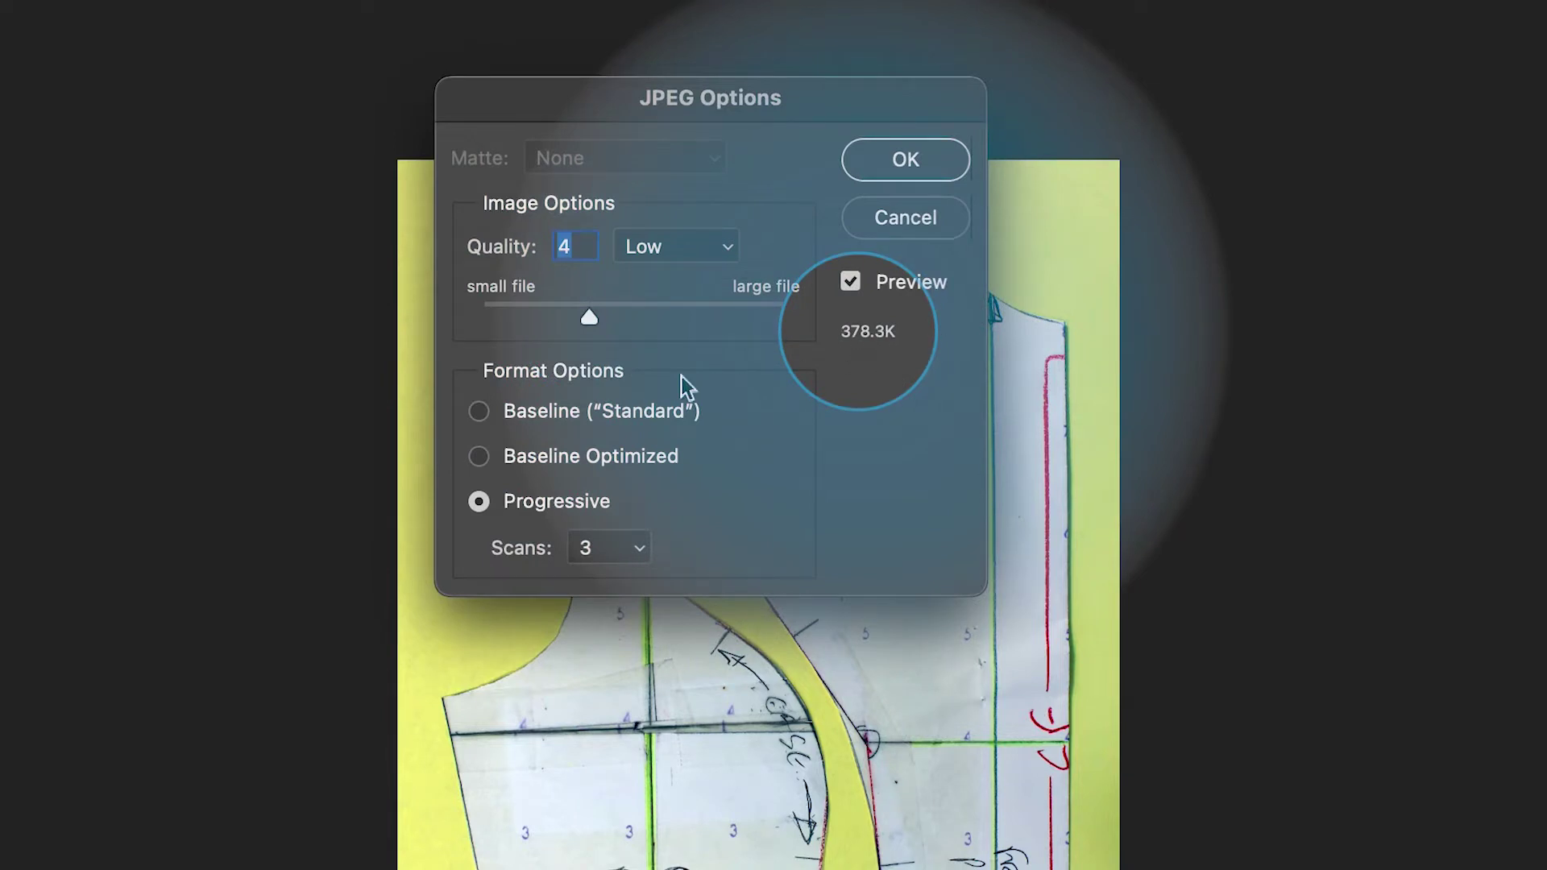
{"action": "left_click_drag", "start_coordinate": [589, 318], "coordinate": [609, 316]}
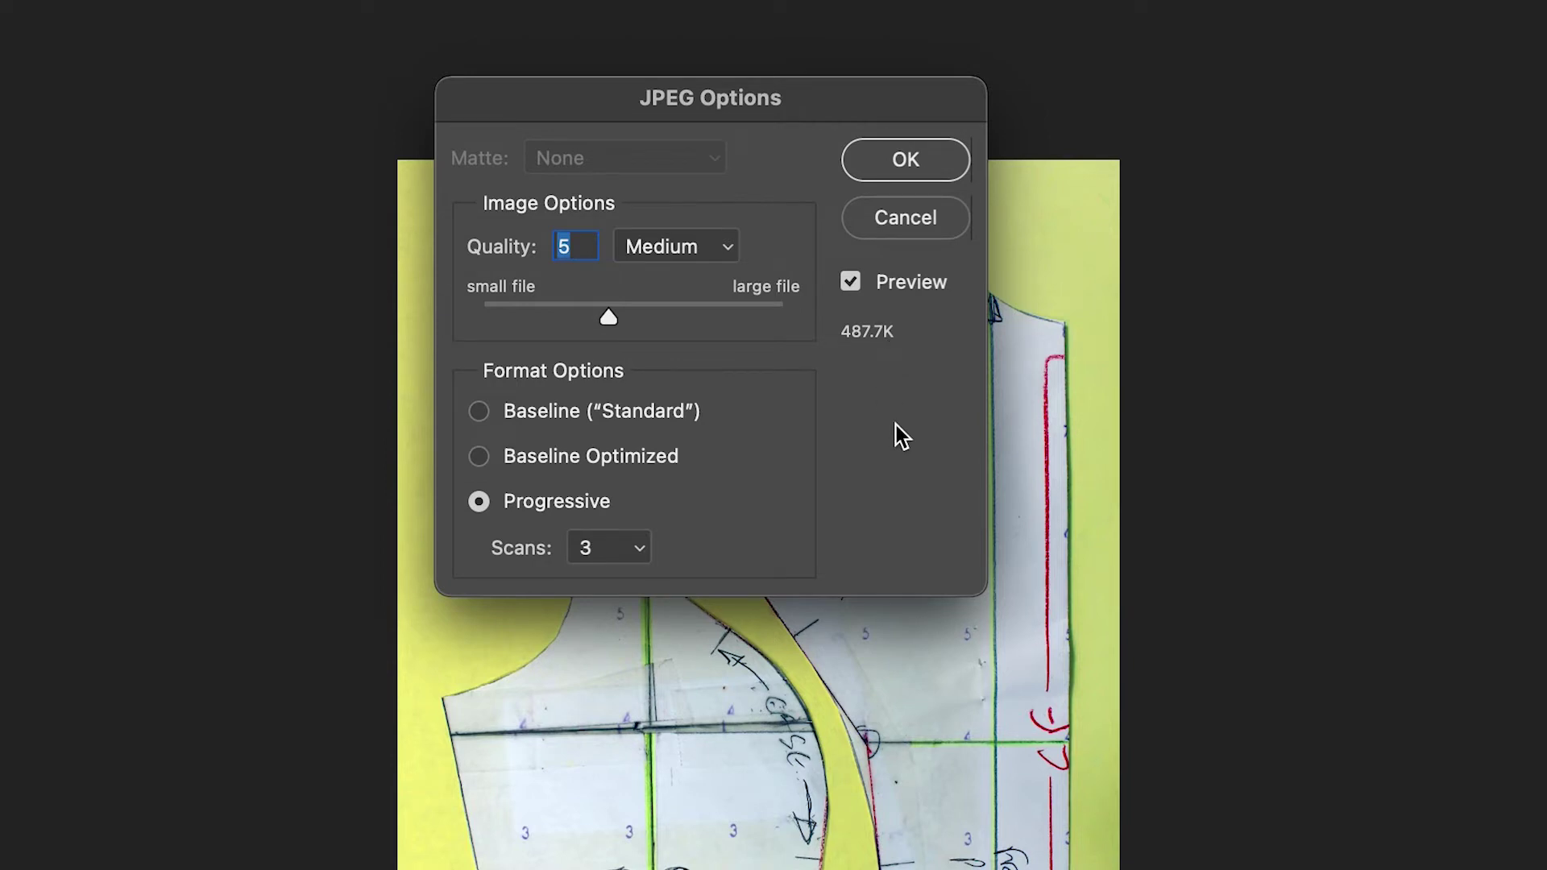
{"action": "left_click", "coordinate": [915, 167]}
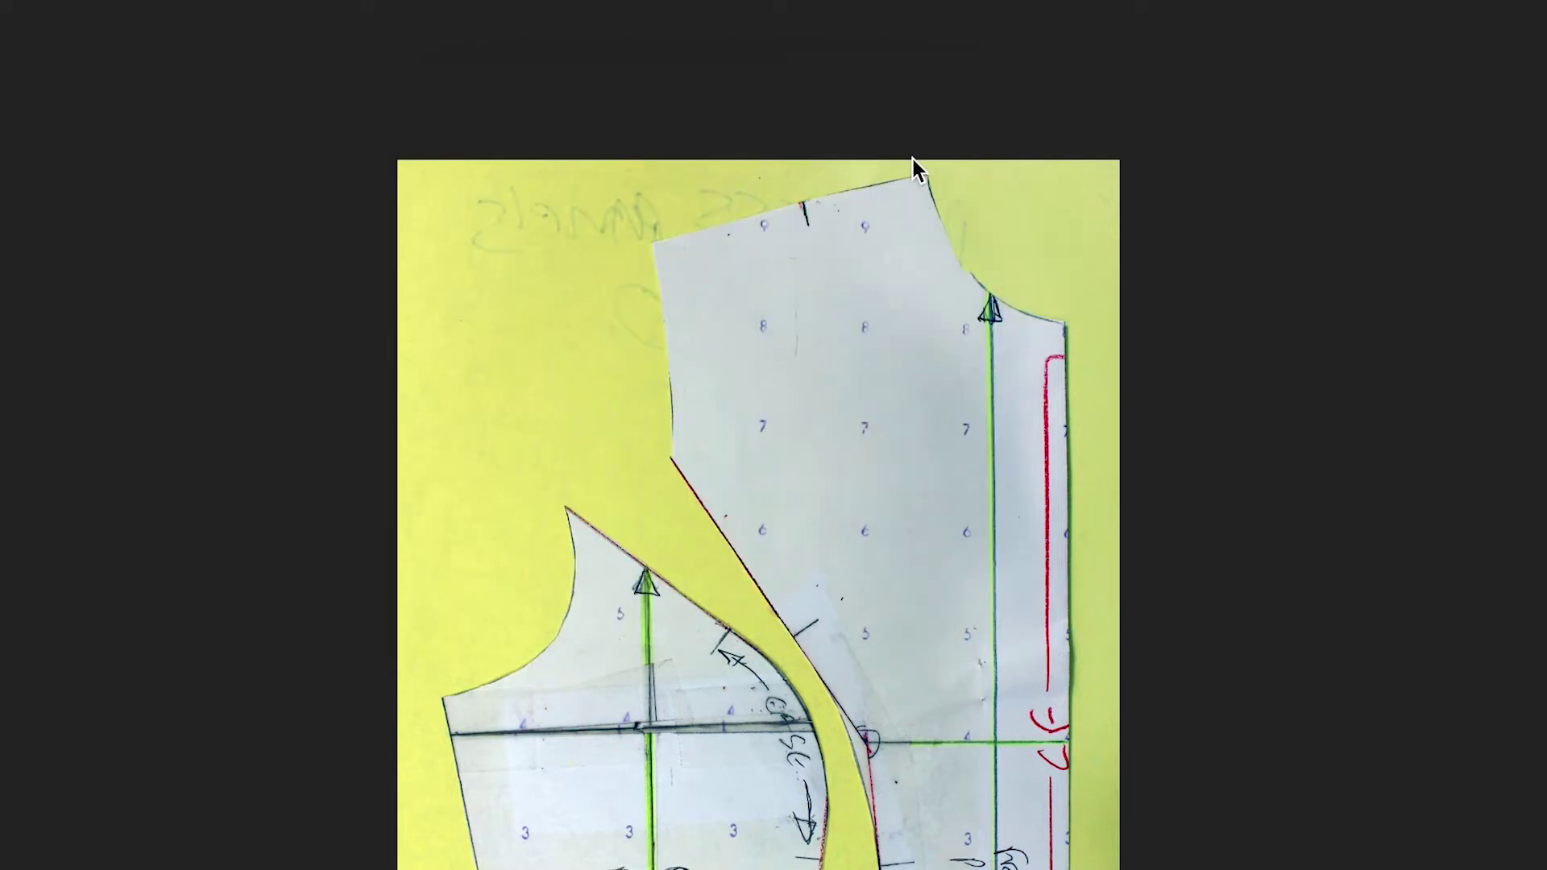
{"action": "key", "text": "v"}
{"action": "key", "text": "ctrl+w"}
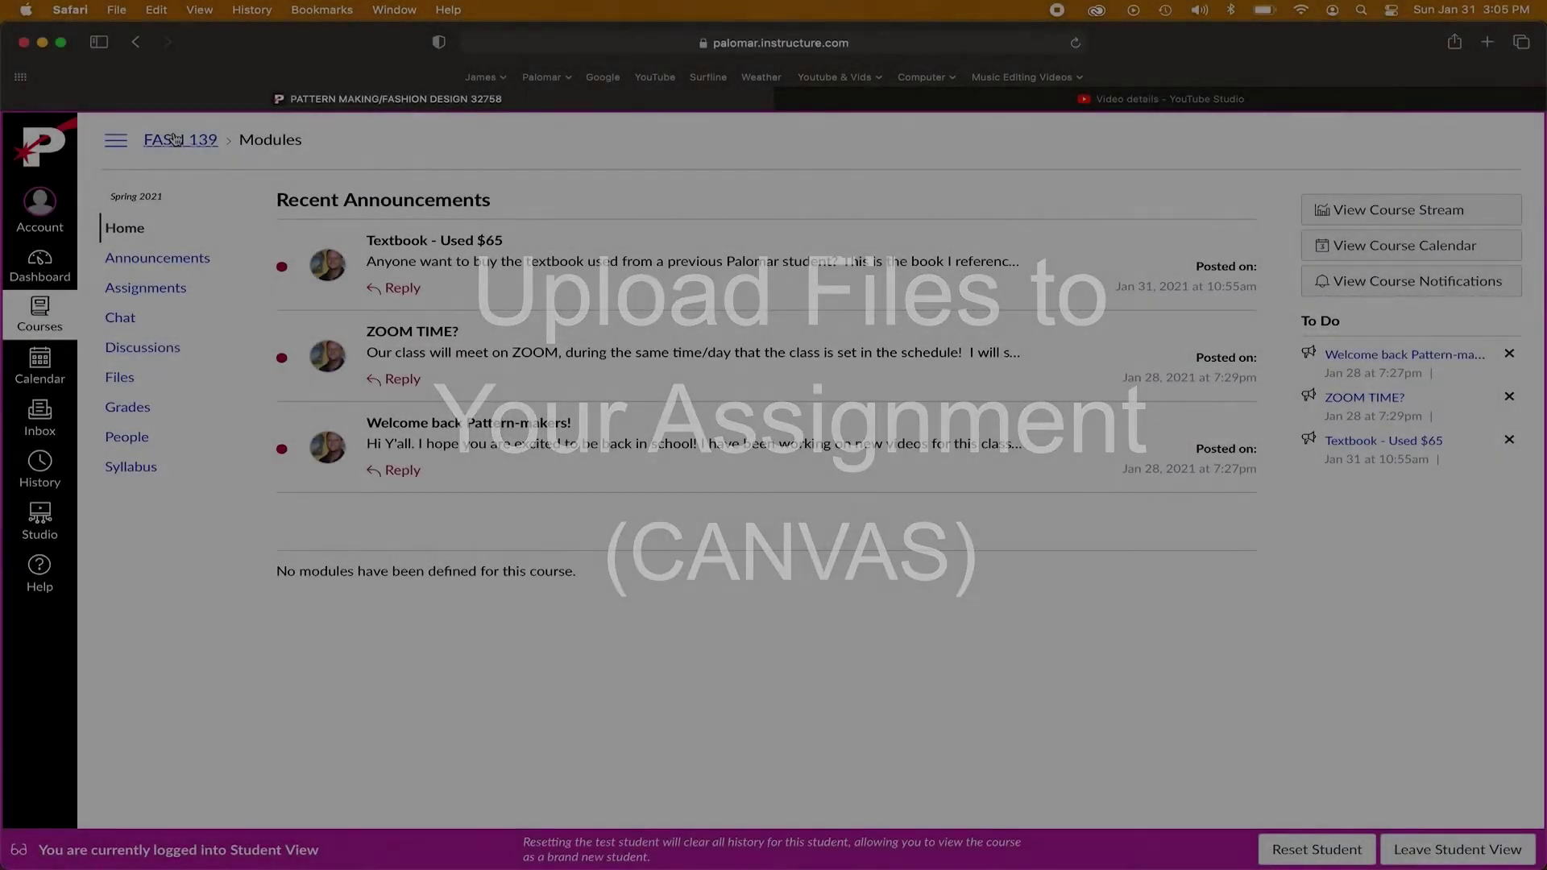
Step: In Safari, open the FASH 139 course's Darts #10 assignment and review its upload instructions
{"action": "left_click", "coordinate": [150, 298]}
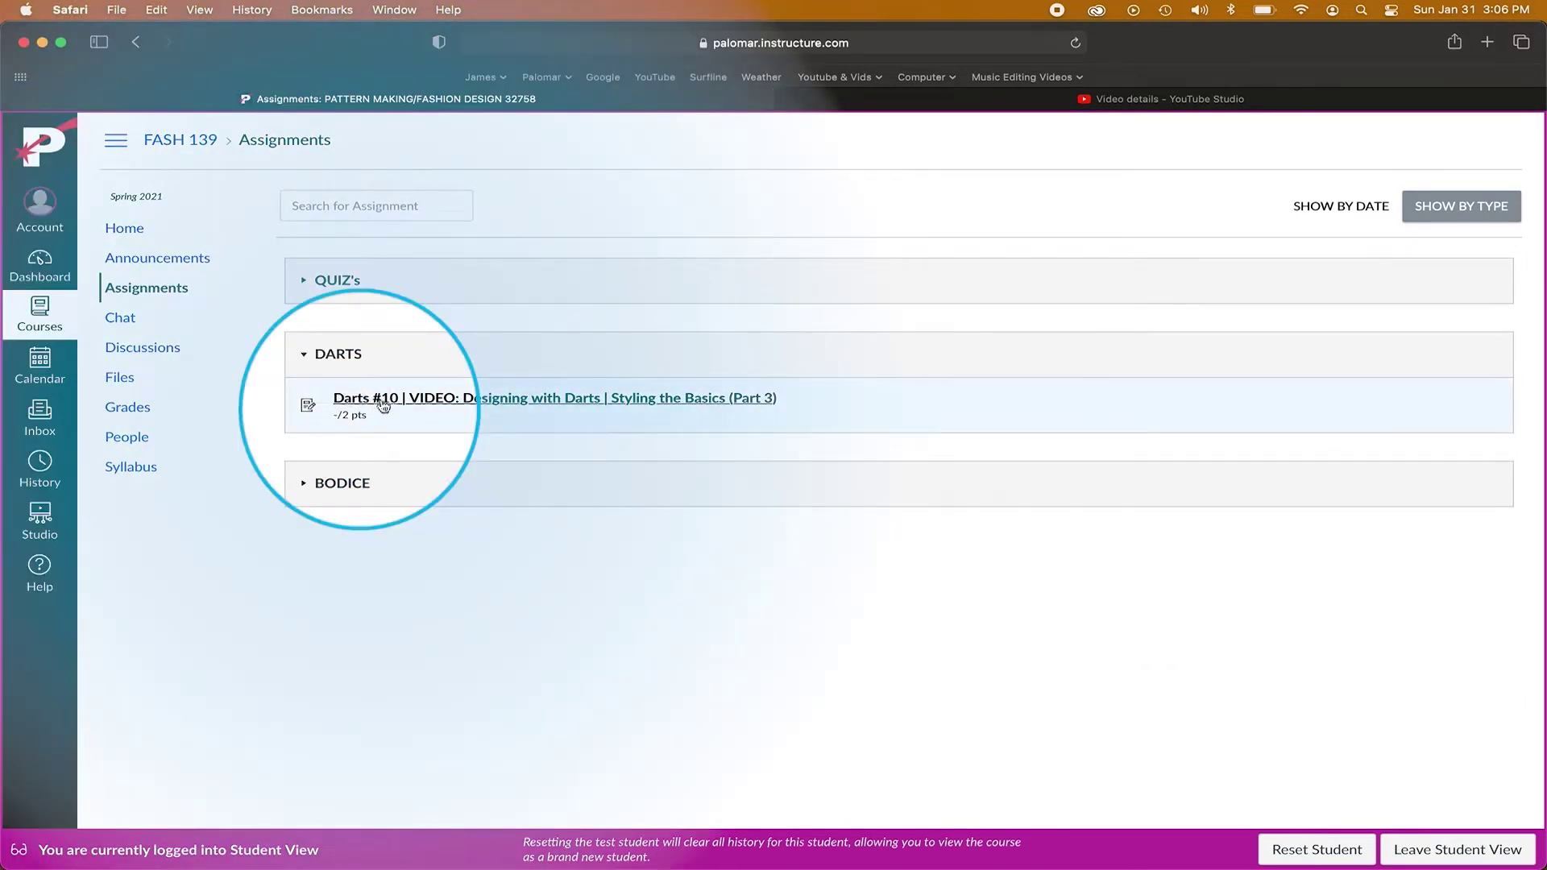
{"action": "left_click", "coordinate": [500, 401]}
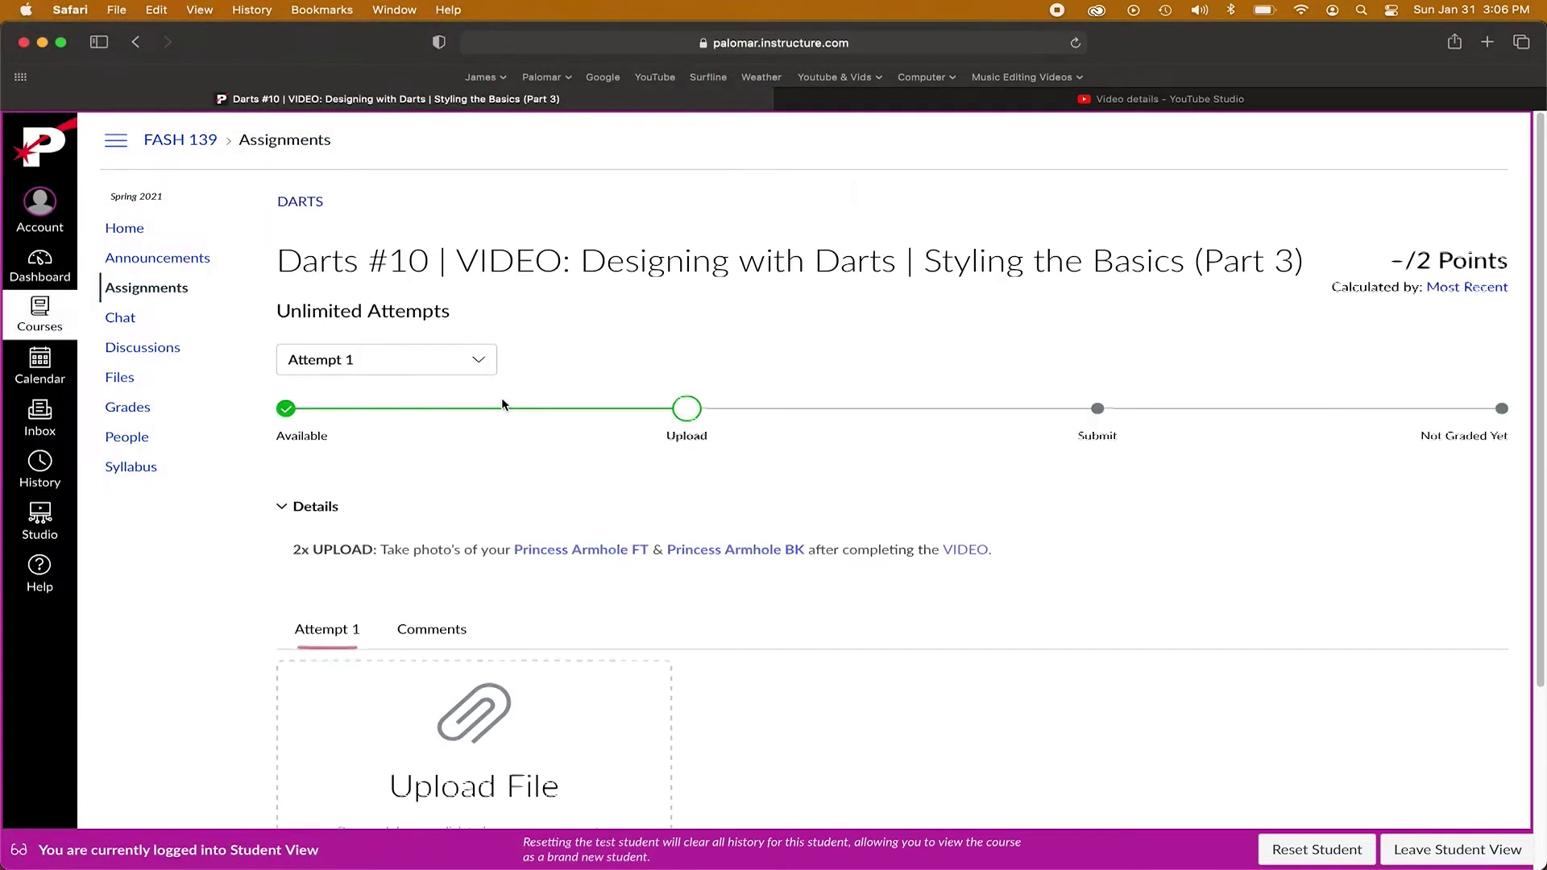
{"action": "scroll", "coordinate": [314, 444], "scroll_direction": "down", "scroll_amount": 2}
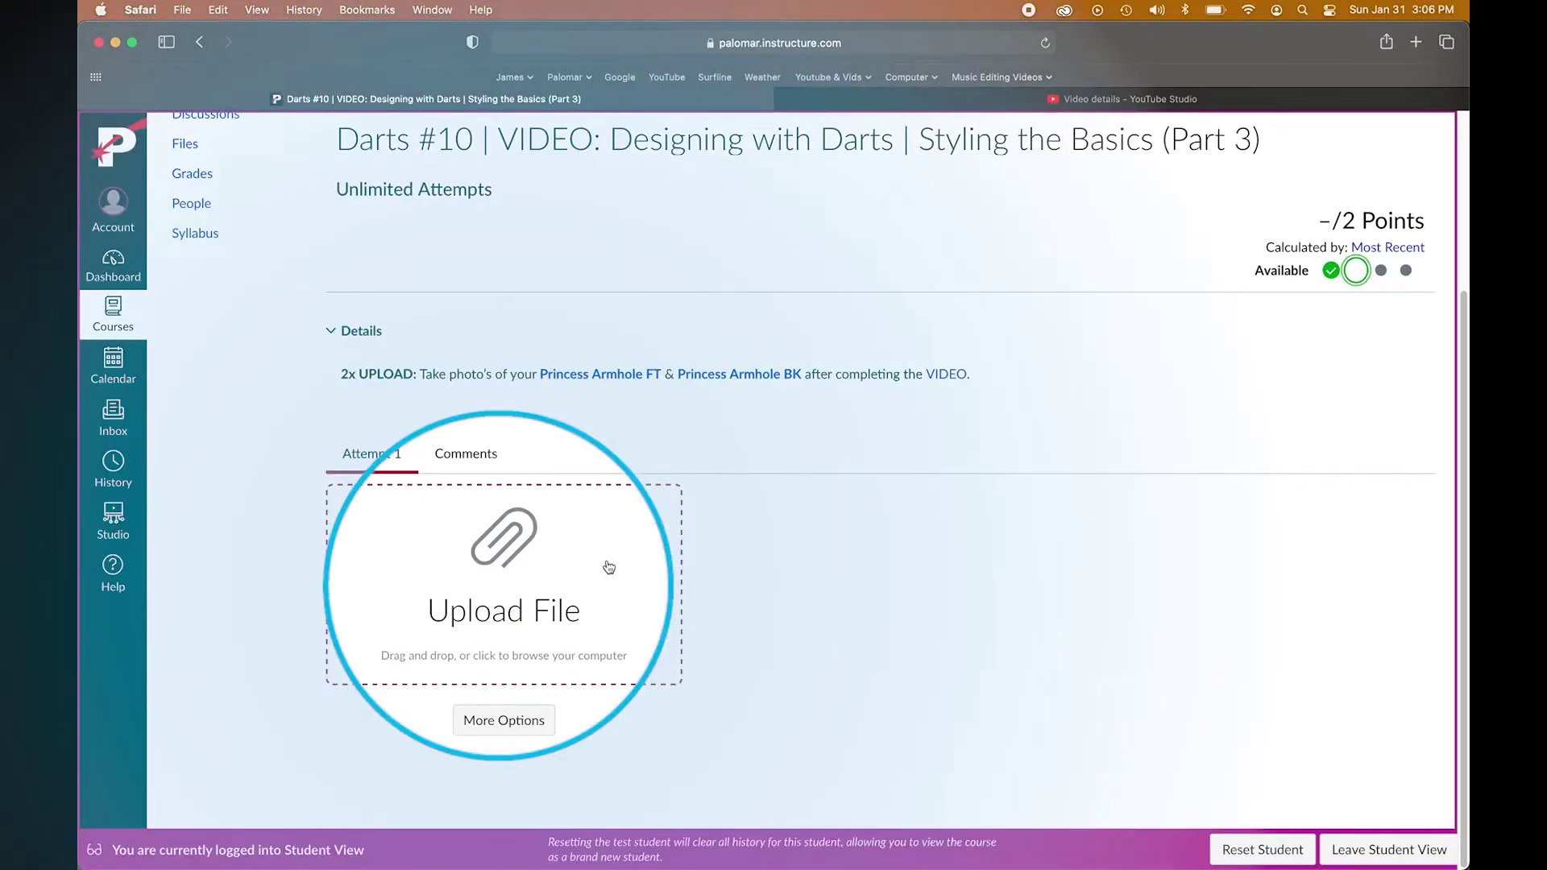
{"action": "scroll", "coordinate": [648, 454], "scroll_direction": "up", "scroll_amount": 3}
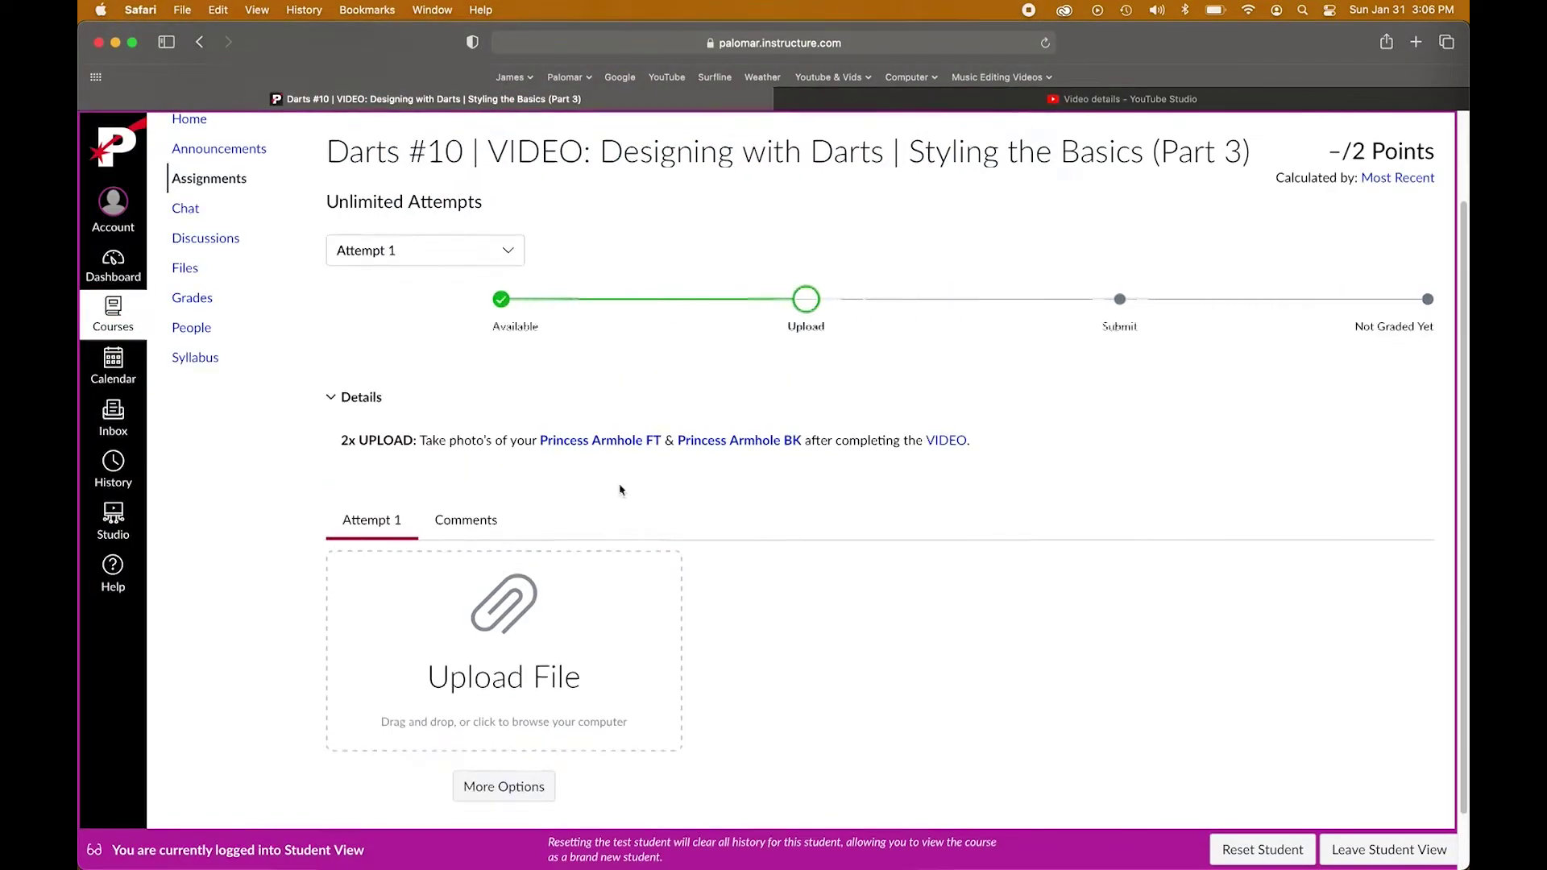
Step: View the linked Princess Armhole FT example image separately, examine both pattern pieces, and return to the assignment
{"action": "right_click", "coordinate": [622, 444]}
{"action": "left_click", "coordinate": [675, 461]}
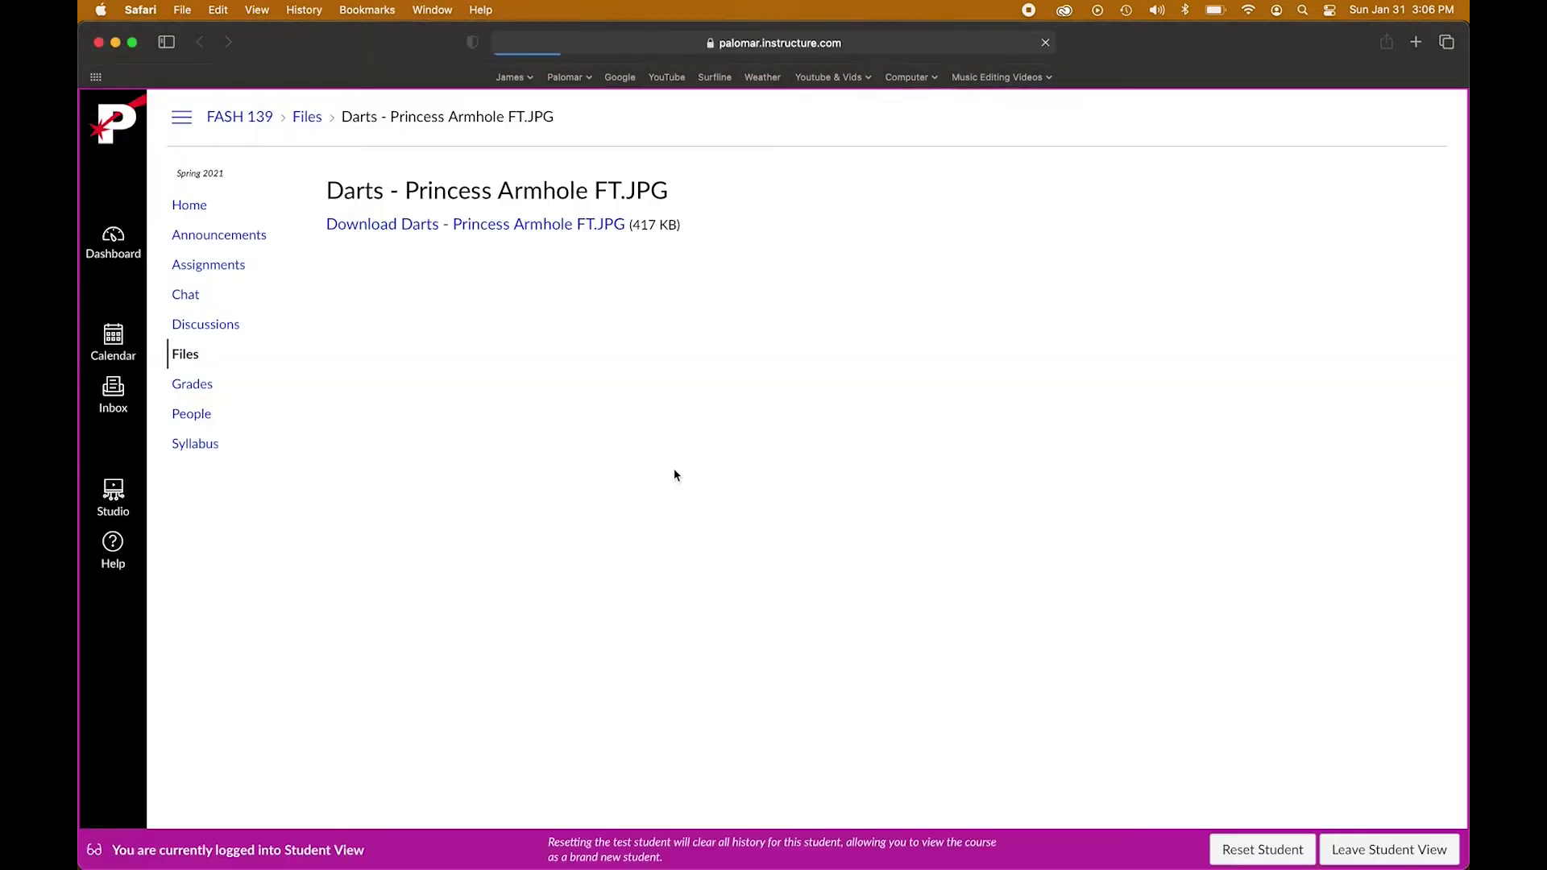
{"action": "scroll", "coordinate": [675, 476], "scroll_direction": "down", "scroll_amount": 10}
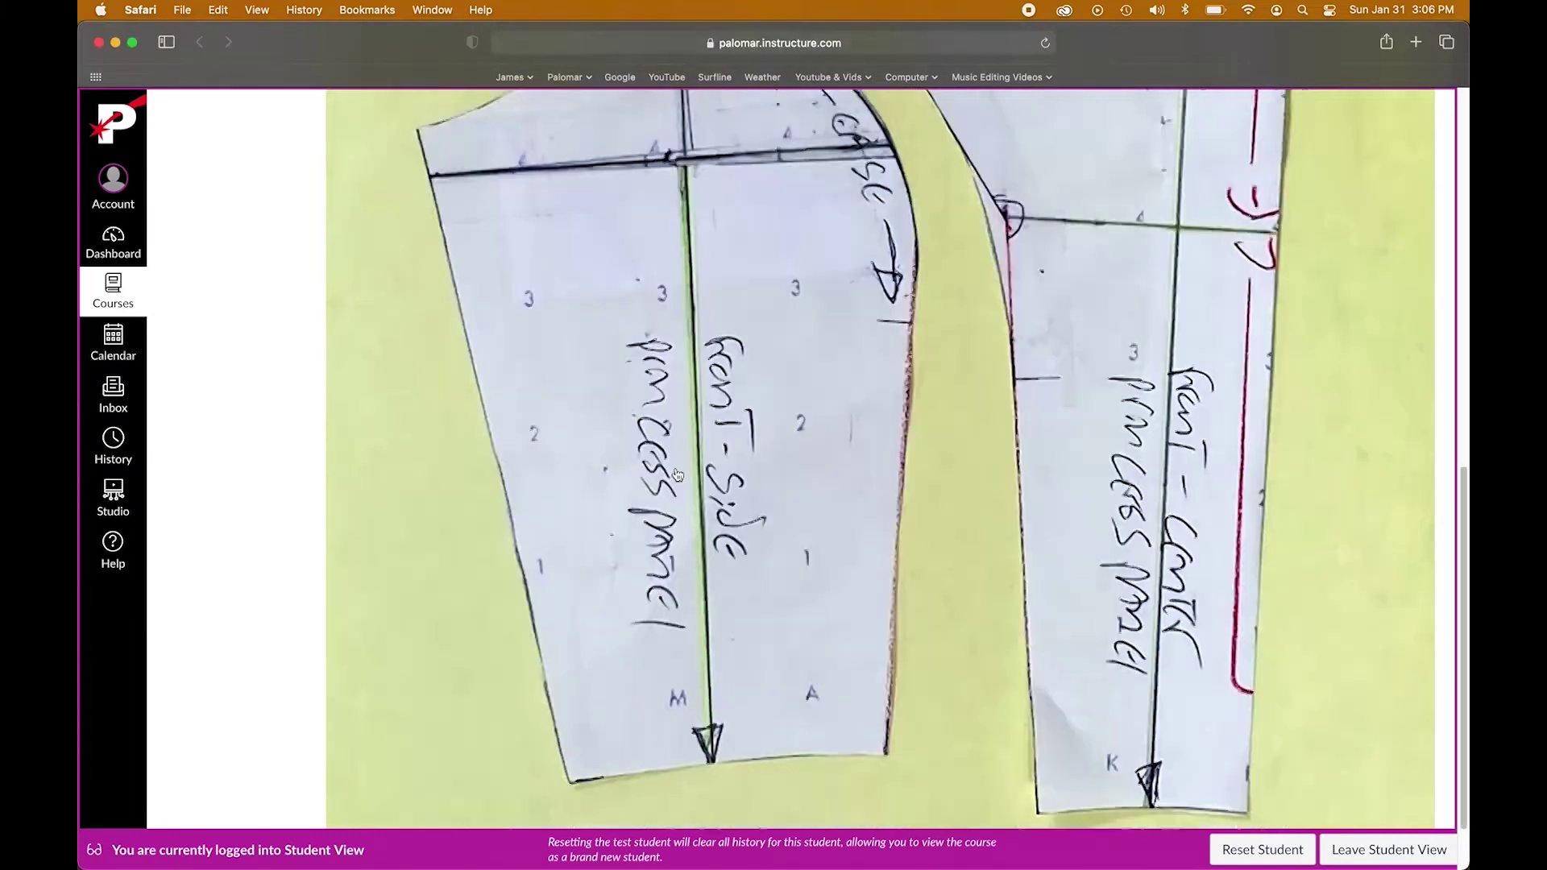
{"action": "scroll", "coordinate": [726, 474], "scroll_direction": "up", "scroll_amount": 10}
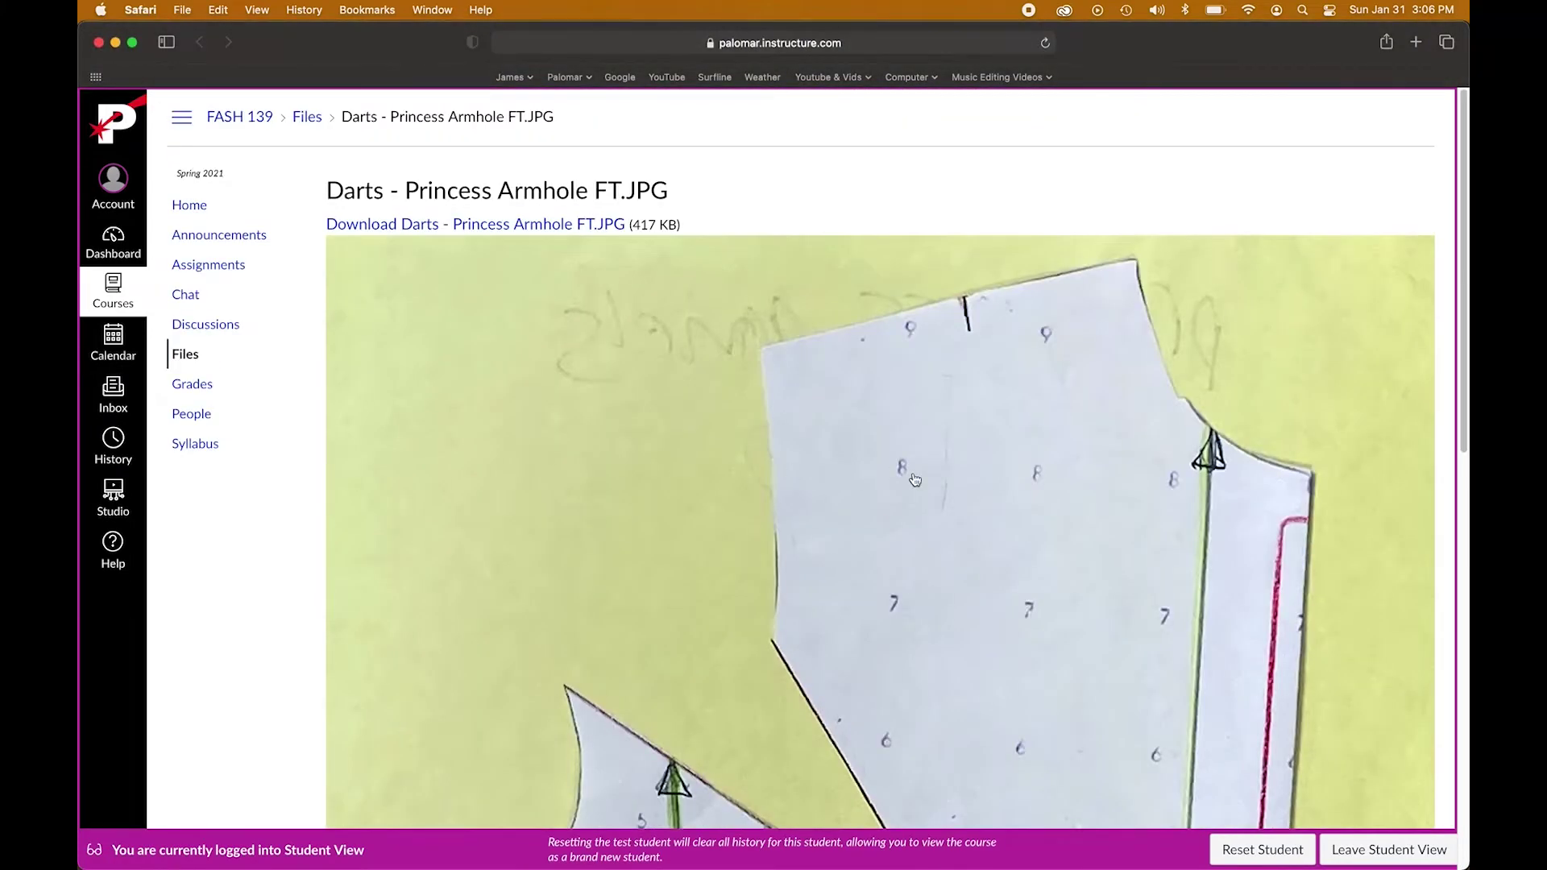
{"action": "scroll", "coordinate": [915, 480], "scroll_direction": "down", "scroll_amount": 7}
{"action": "key", "text": "super+w"}
{"action": "scroll", "coordinate": [637, 499], "scroll_direction": "down", "scroll_amount": 2}
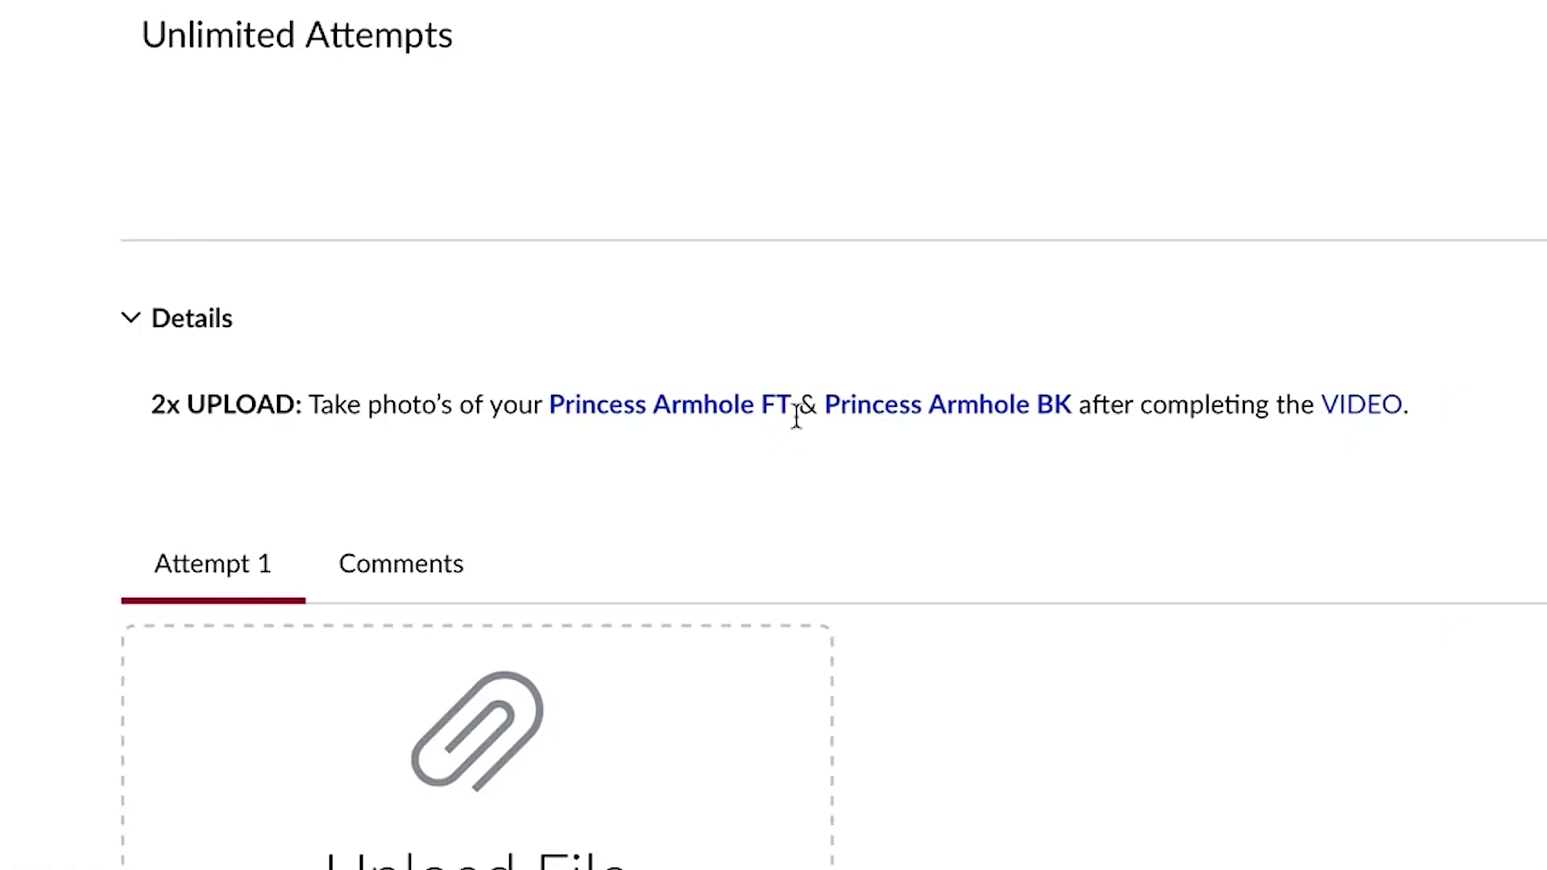
Step: In Finder's Pics folder, rename IMG_0019.JPG as Princess Armhole FT, using the name copied from the assignment details
{"action": "left_click_drag", "start_coordinate": [795, 403], "coordinate": [546, 401]}
{"action": "key", "text": "super+c"}
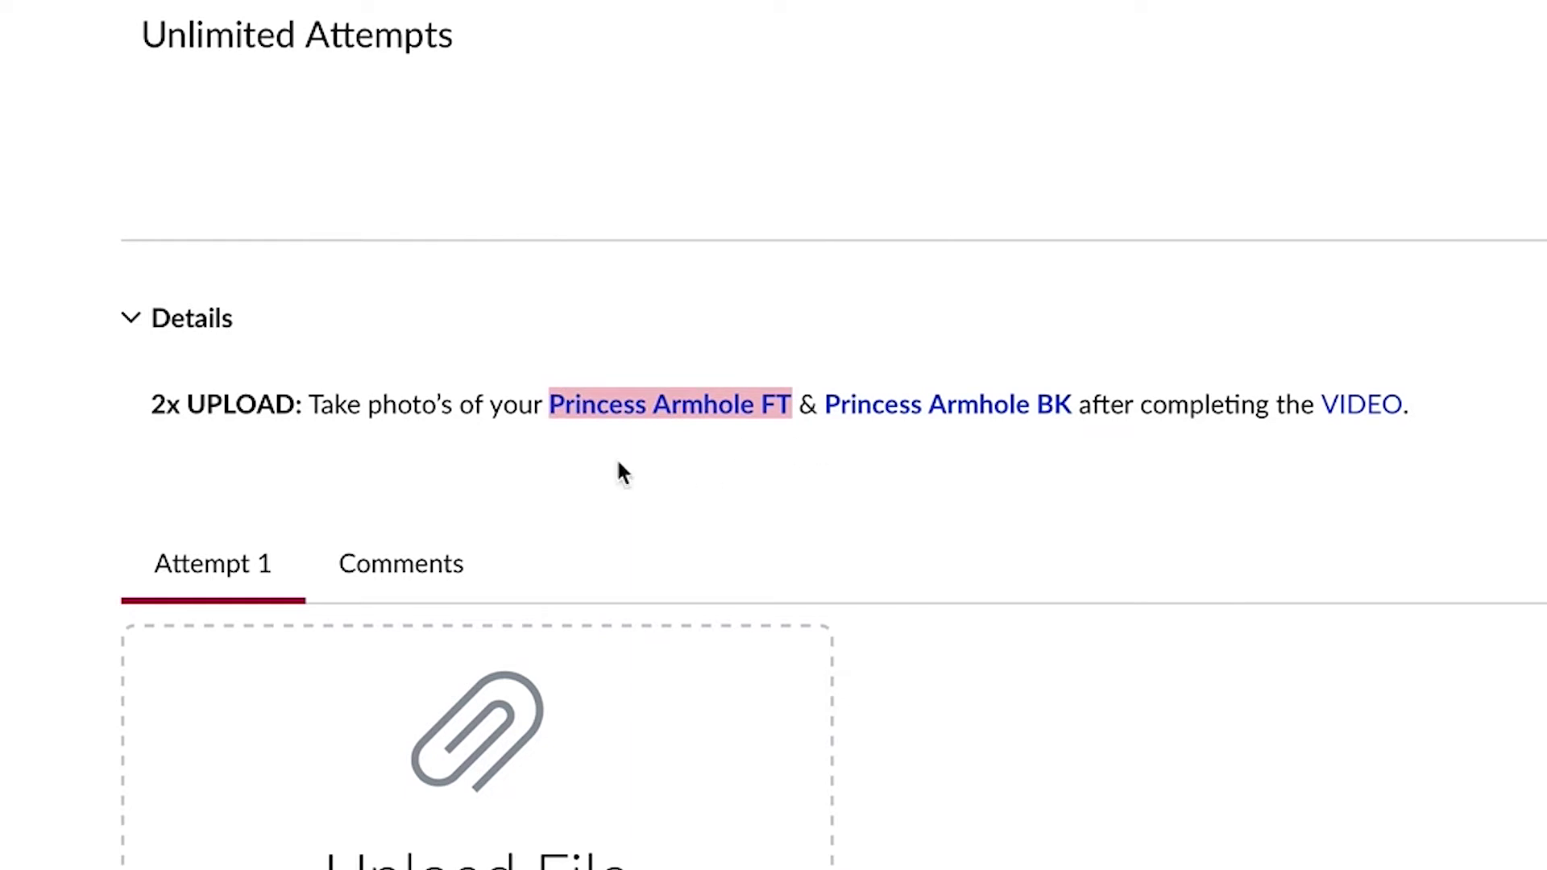
{"action": "left_click", "coordinate": [477, 769]}
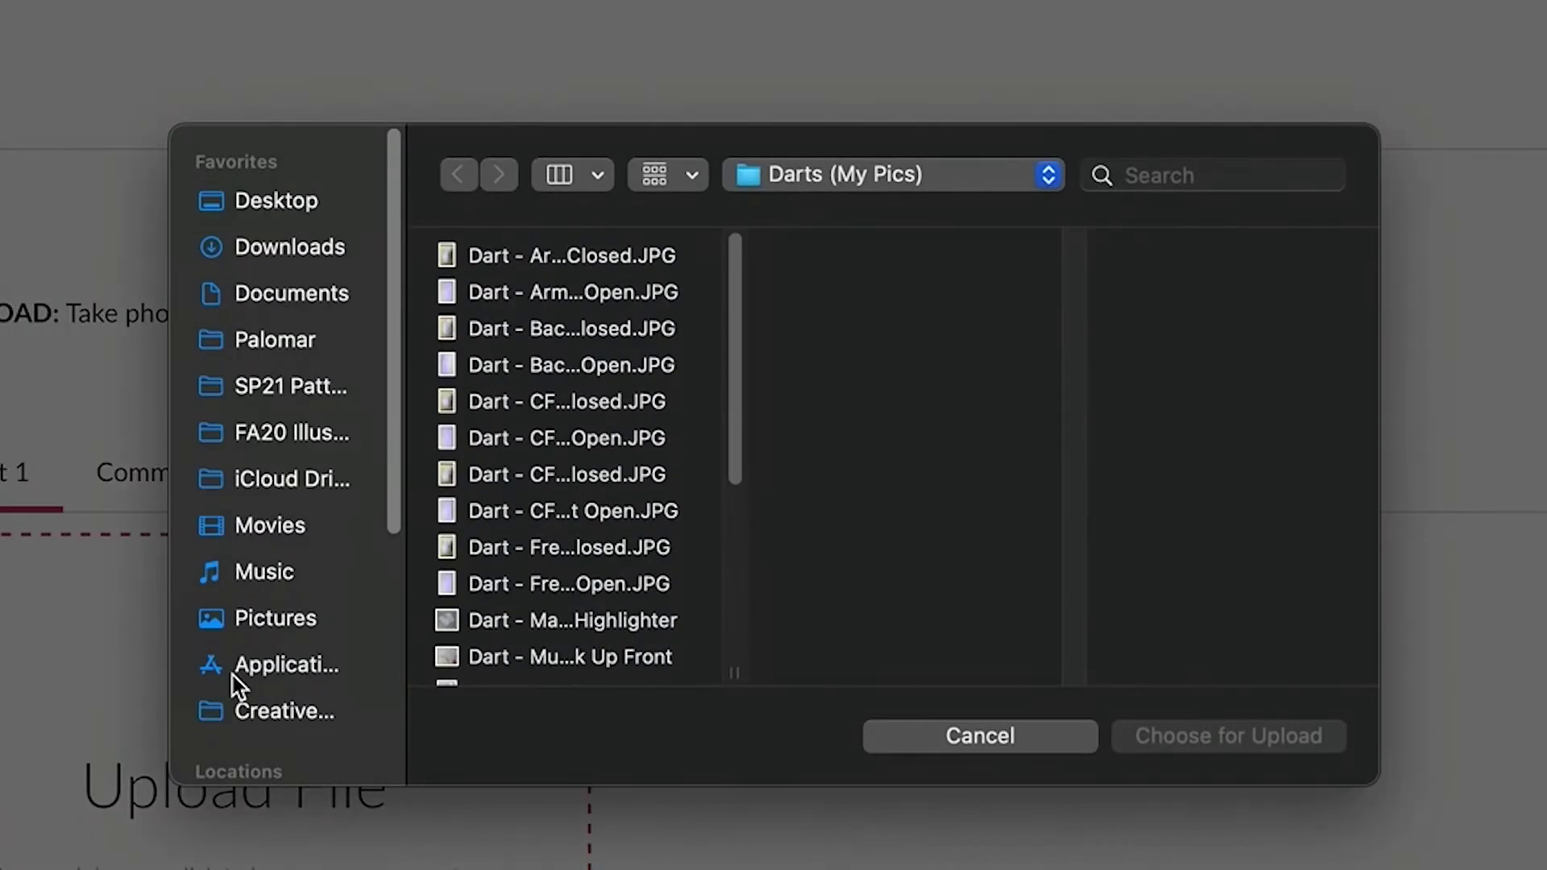
{"action": "key", "text": "super+Tab"}
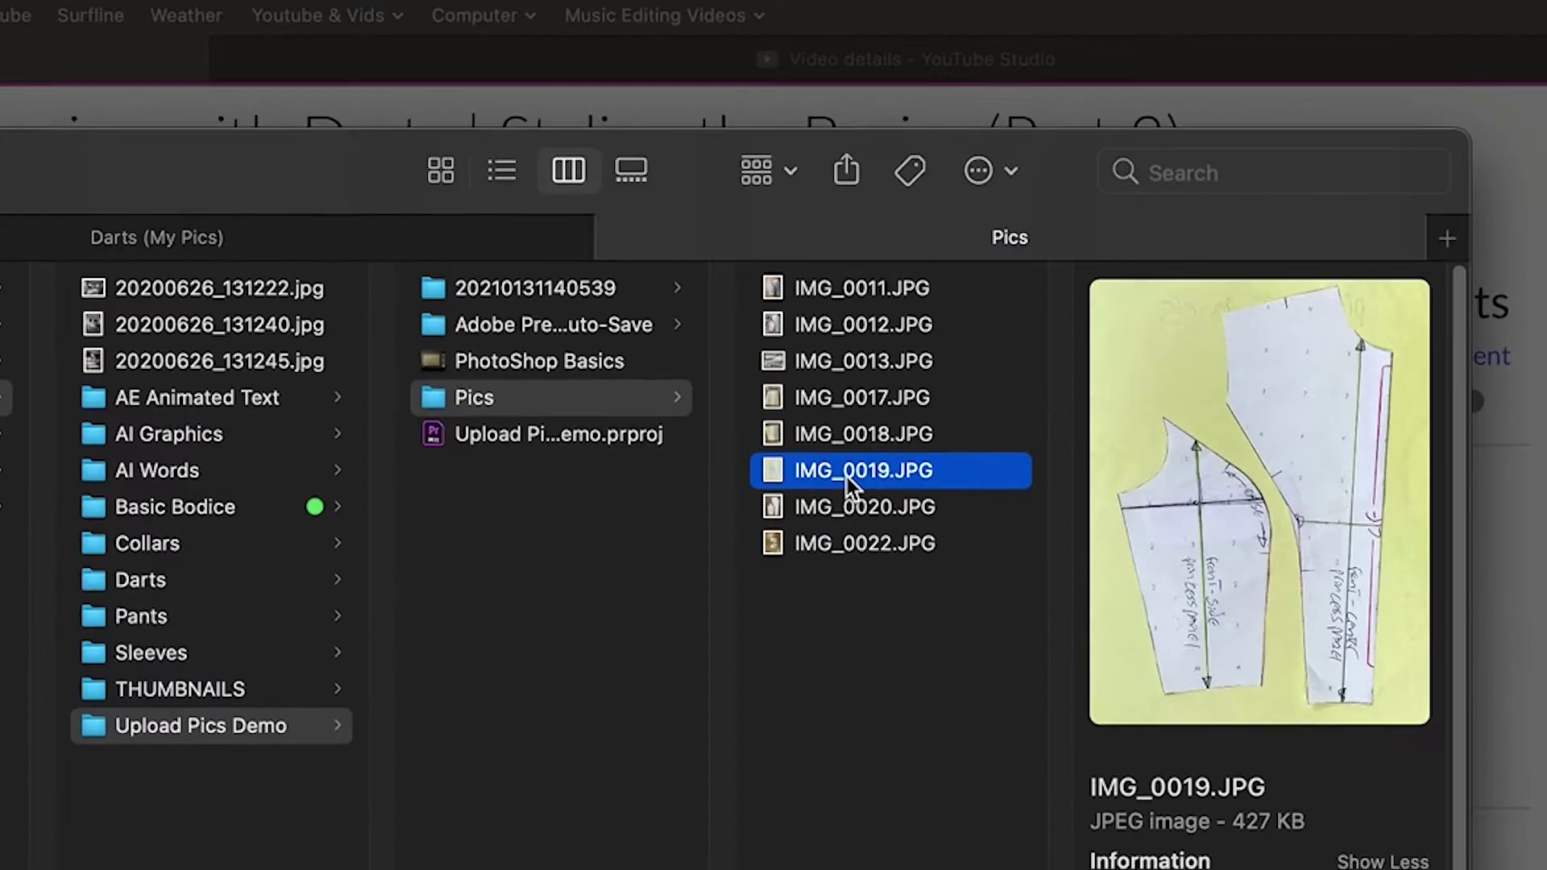
{"action": "left_click", "coordinate": [1413, 181]}
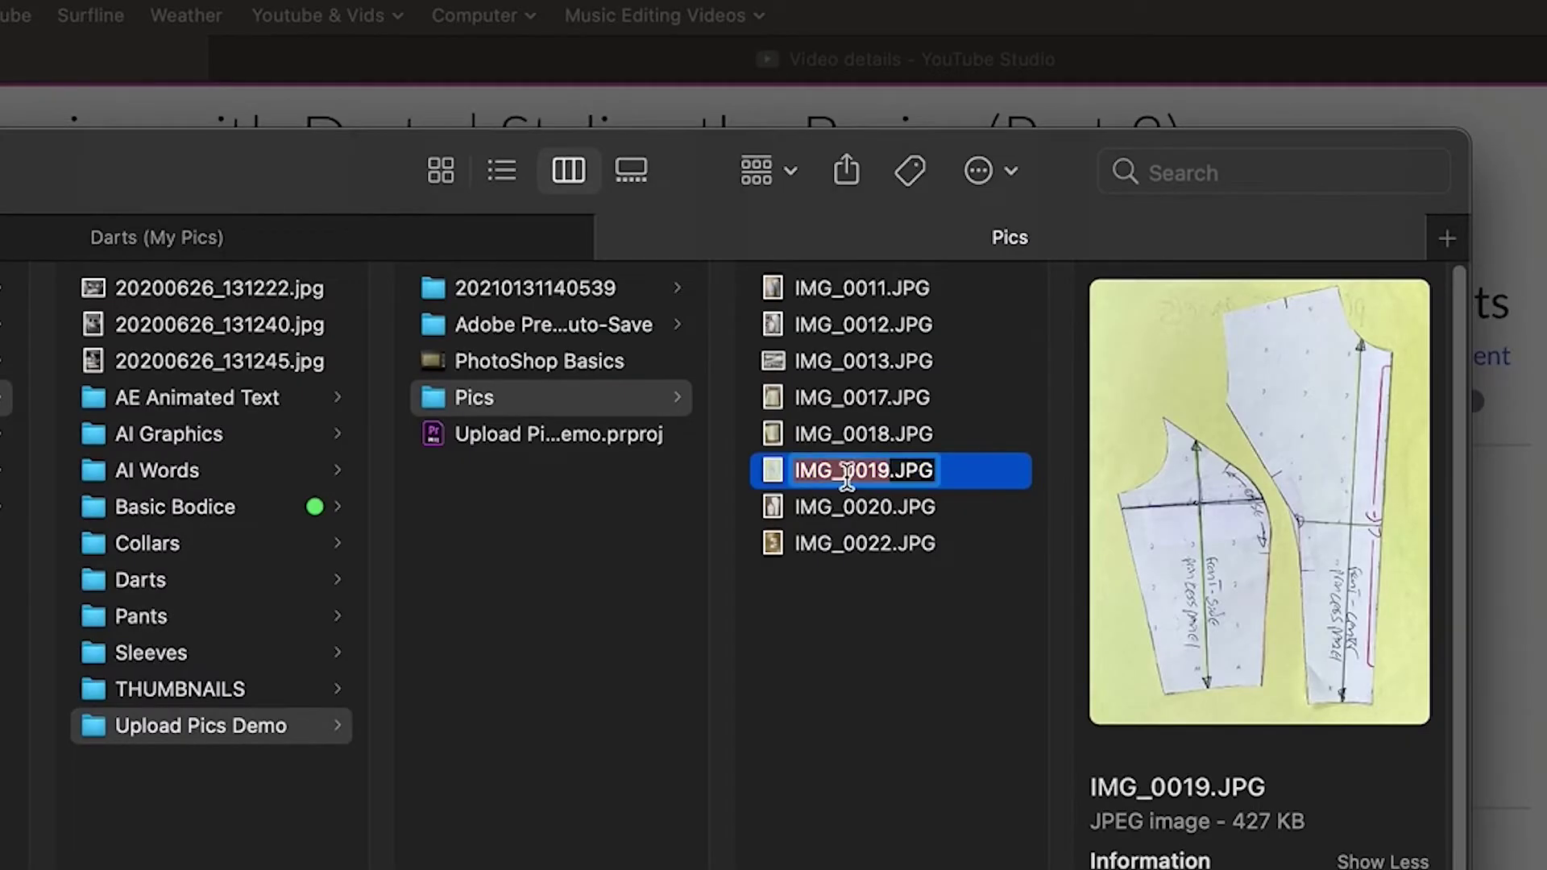
{"action": "key", "text": "super+v"}
{"action": "left_click", "coordinate": [848, 708]}
Step: Preview Princess Armhole FT.JPG at a larger size and close the preview
{"action": "left_click", "coordinate": [857, 546]}
{"action": "key", "text": "space"}
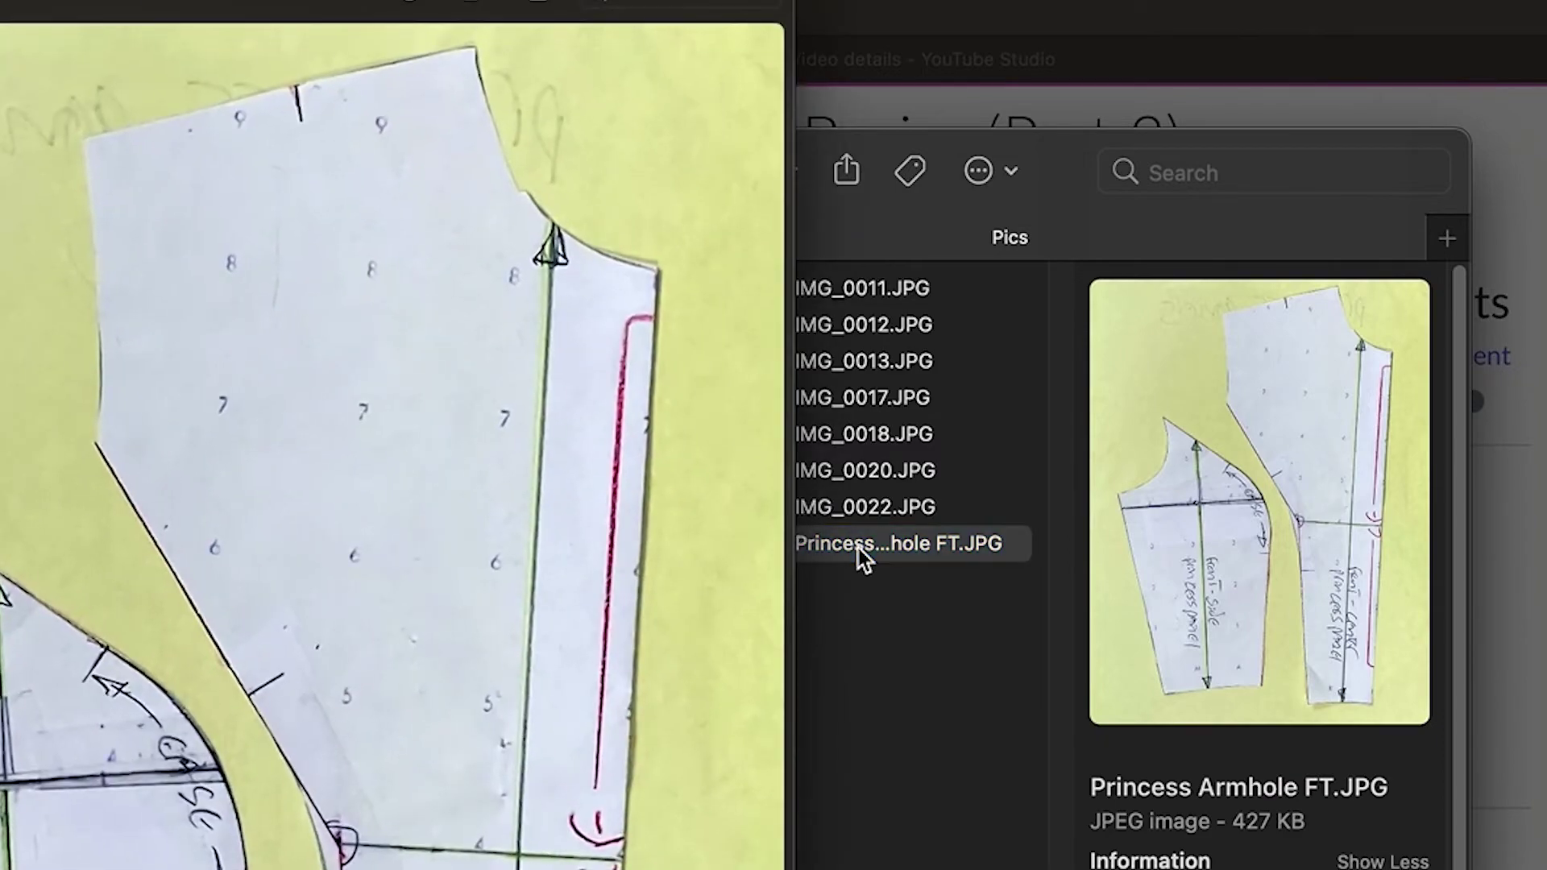
{"action": "key", "text": "space"}
Step: Back in Safari, upload Darts - Princess Armhole BK.JPG and Darts - Princess Armhole FT 2.44.20 PM.JPG to the assignment and submit it
{"action": "left_click", "coordinate": [862, 664]}
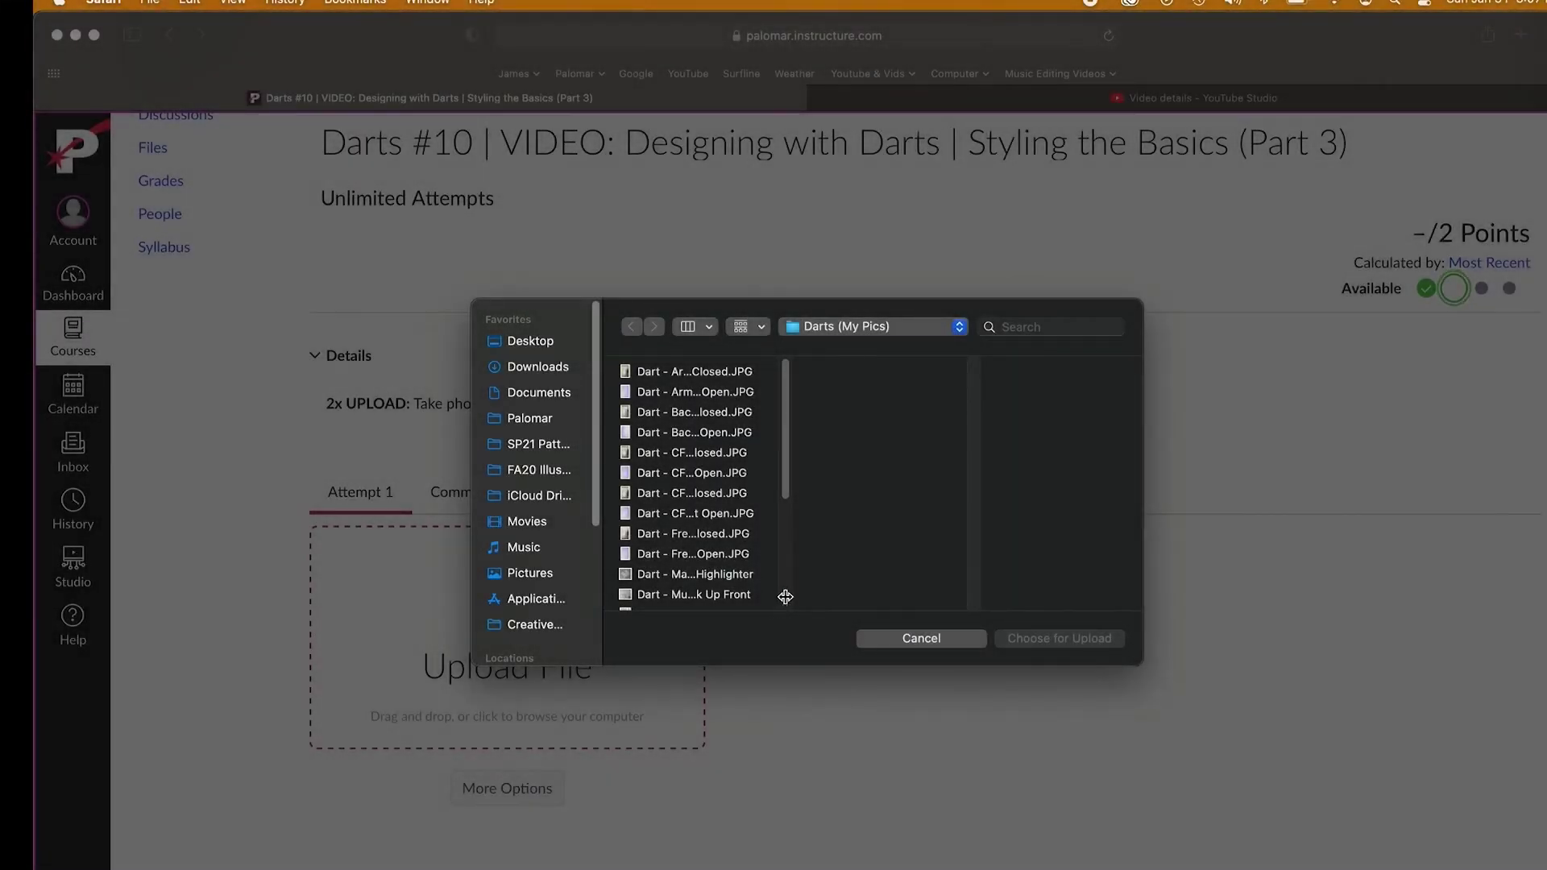
{"action": "left_click_drag", "start_coordinate": [785, 597], "coordinate": [926, 594]}
{"action": "scroll", "coordinate": [842, 531], "scroll_direction": "down", "scroll_amount": 5}
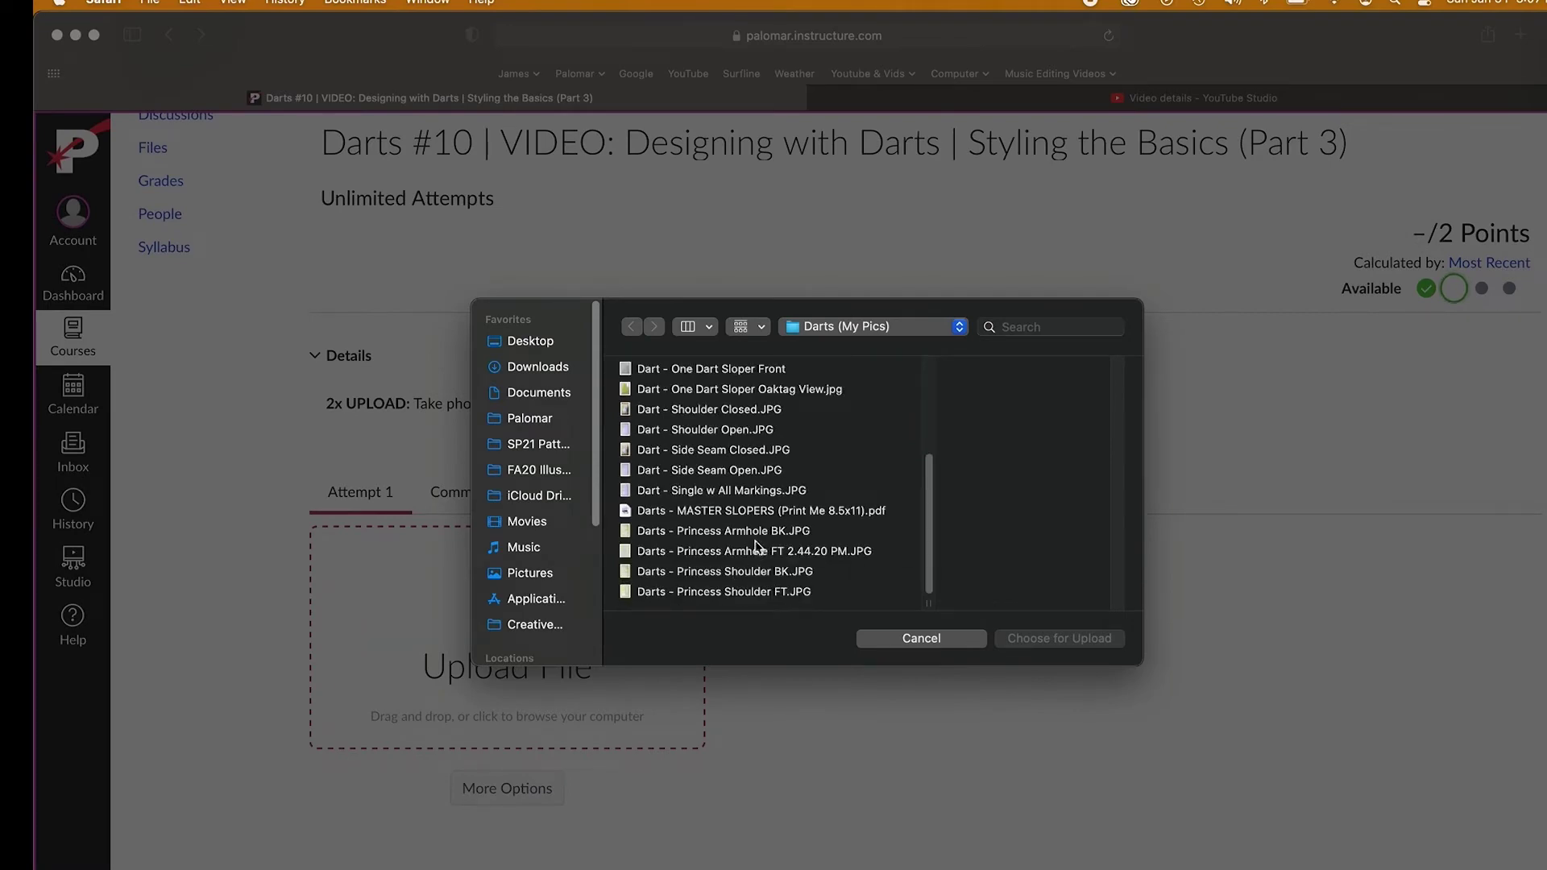
{"action": "left_click", "coordinate": [728, 538]}
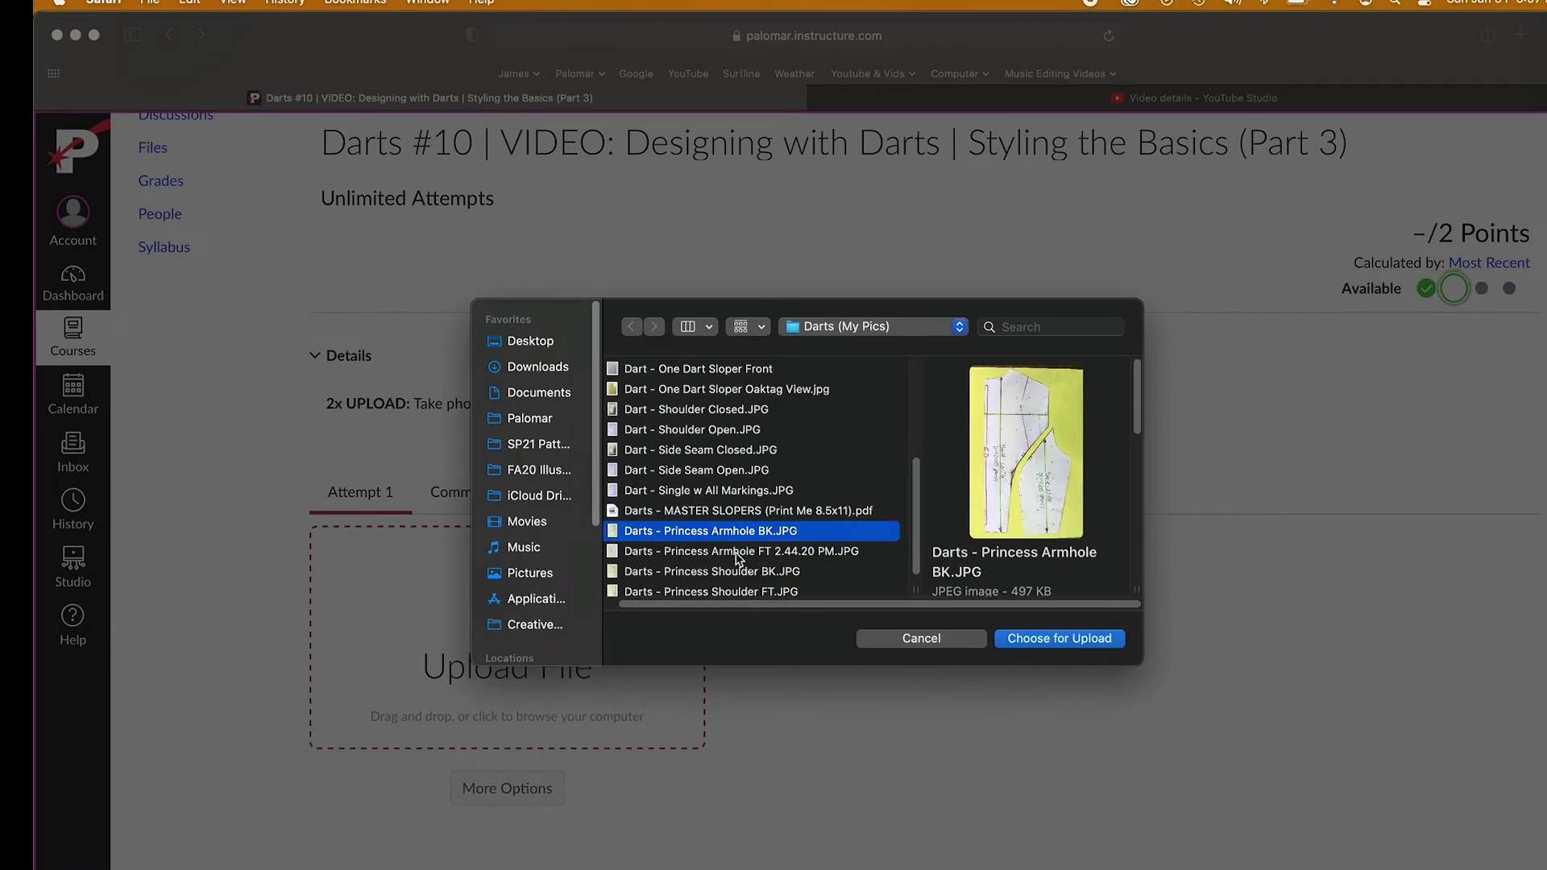
{"action": "left_click", "coordinate": [738, 552], "text": "shift"}
{"action": "left_click", "coordinate": [1070, 639]}
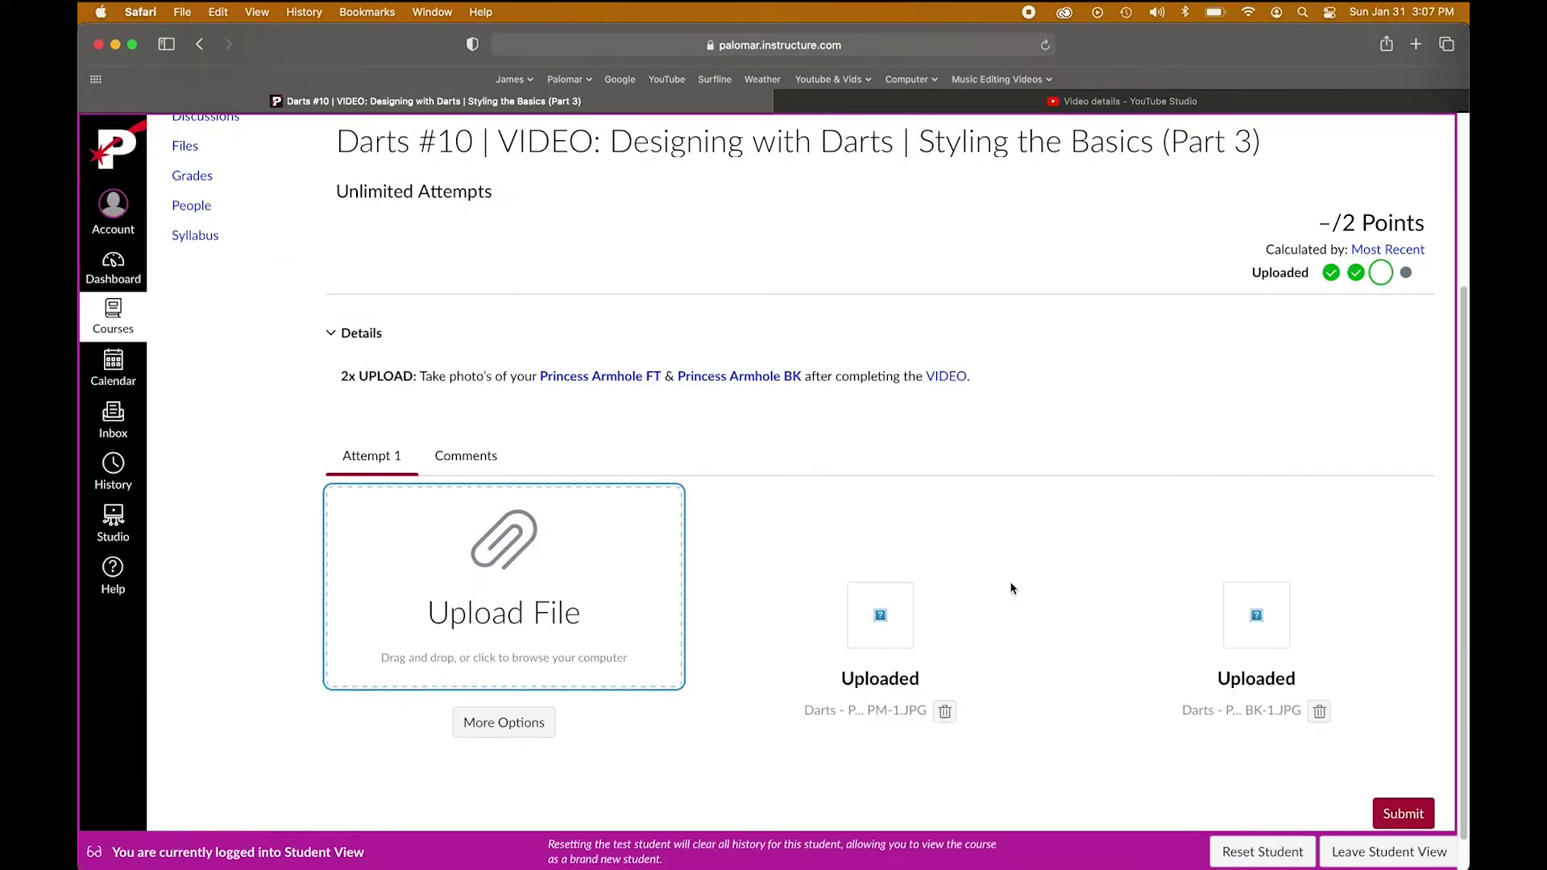
{"action": "left_click", "coordinate": [1403, 813]}
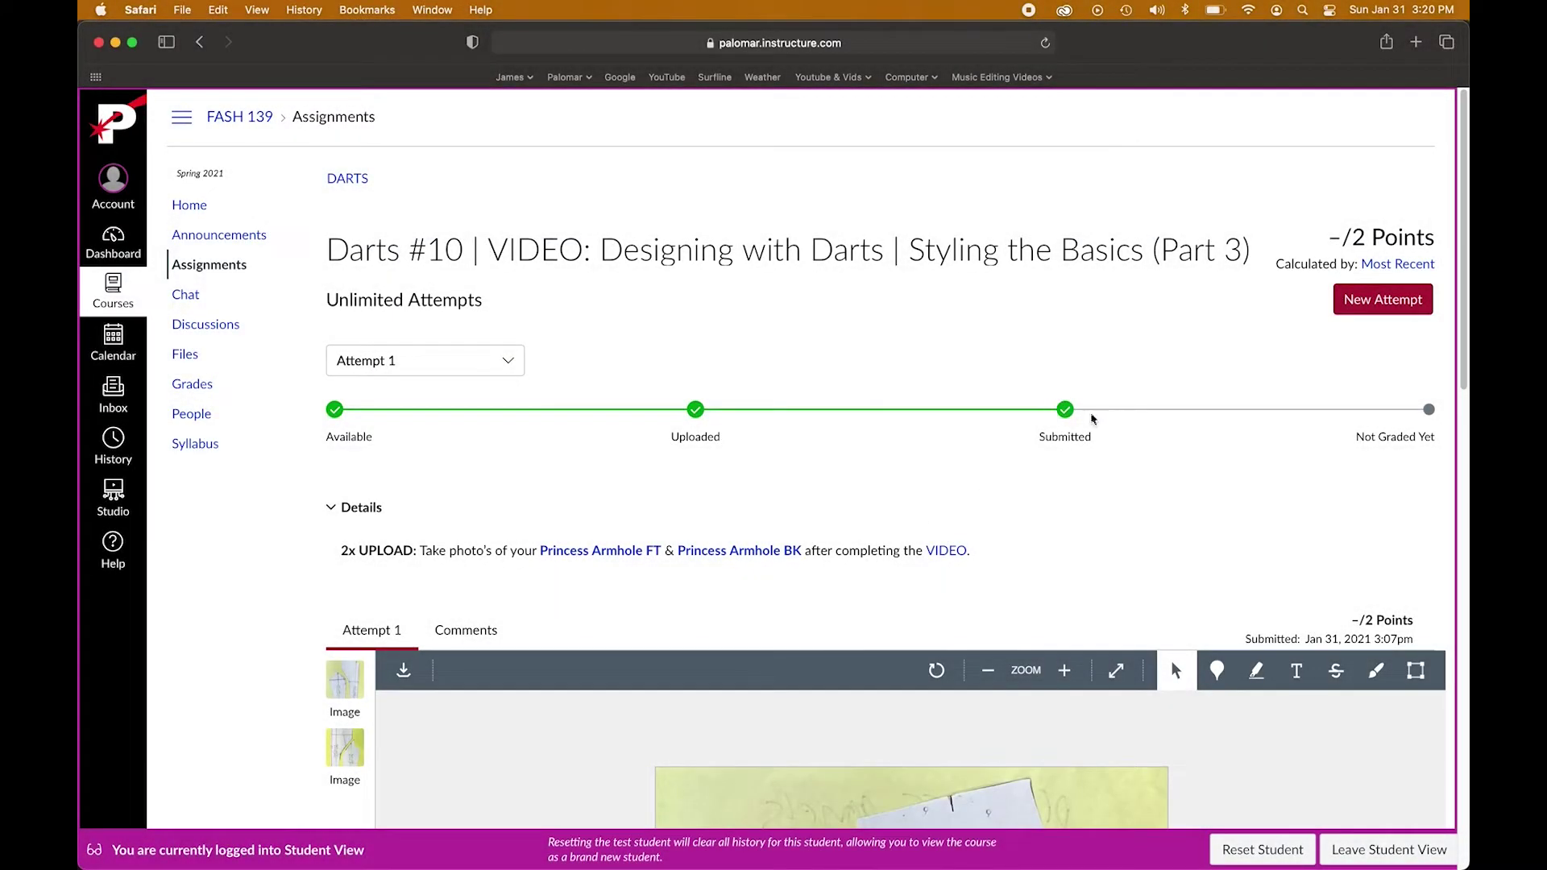
Step: Review the submitted front and back Princess Armhole photos and the option to make another attempt
{"action": "scroll", "coordinate": [1075, 431], "scroll_direction": "down", "scroll_amount": 5}
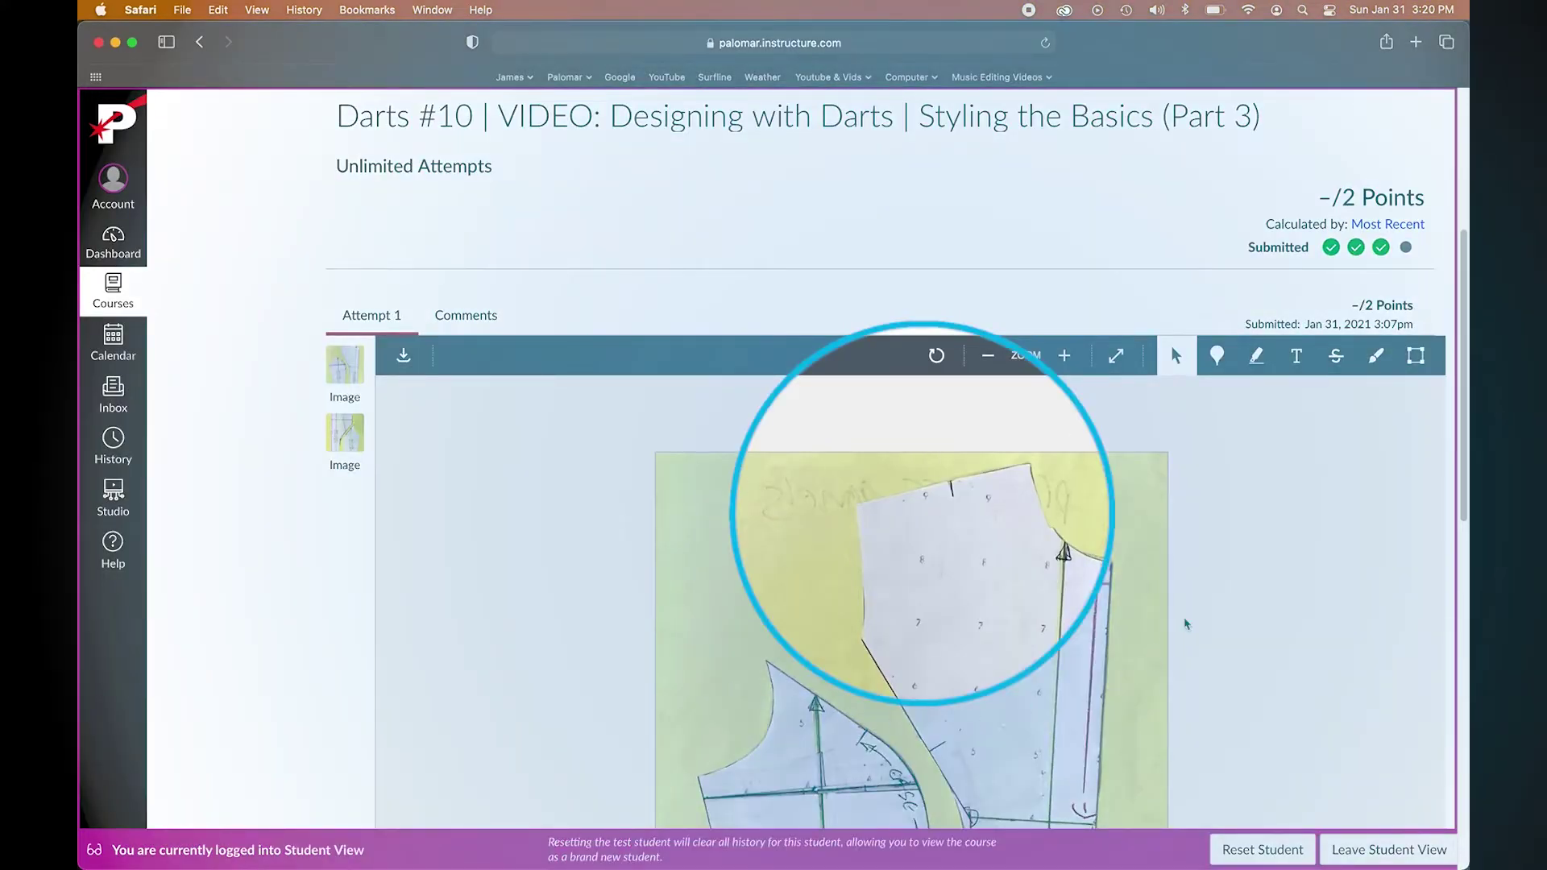
{"action": "scroll", "coordinate": [1185, 624], "scroll_direction": "down", "scroll_amount": 5}
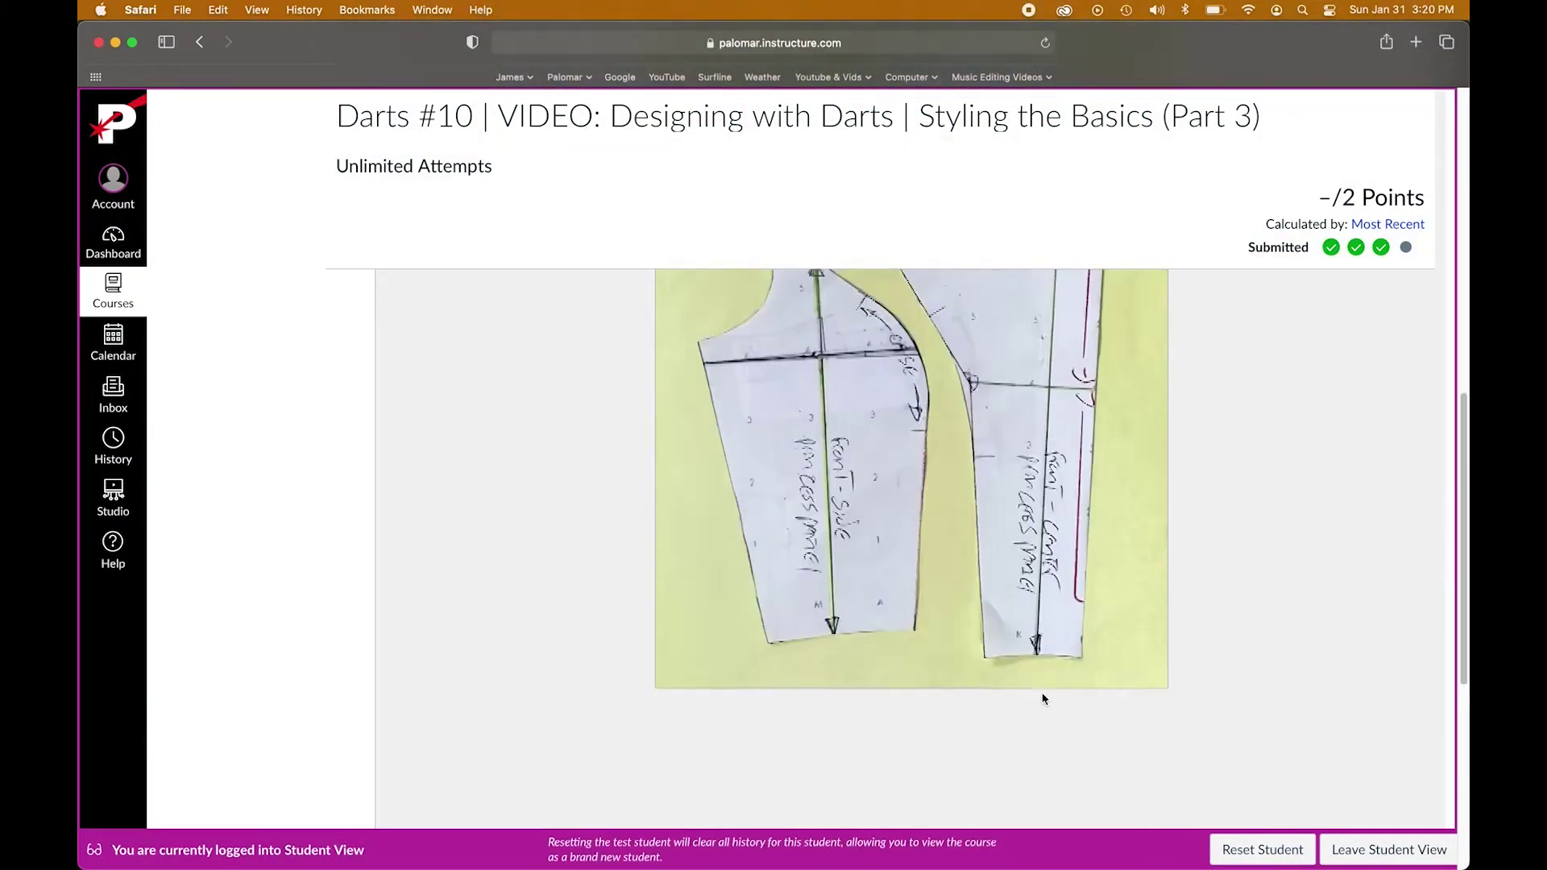
{"action": "scroll", "coordinate": [1042, 698], "scroll_direction": "up", "scroll_amount": 10}
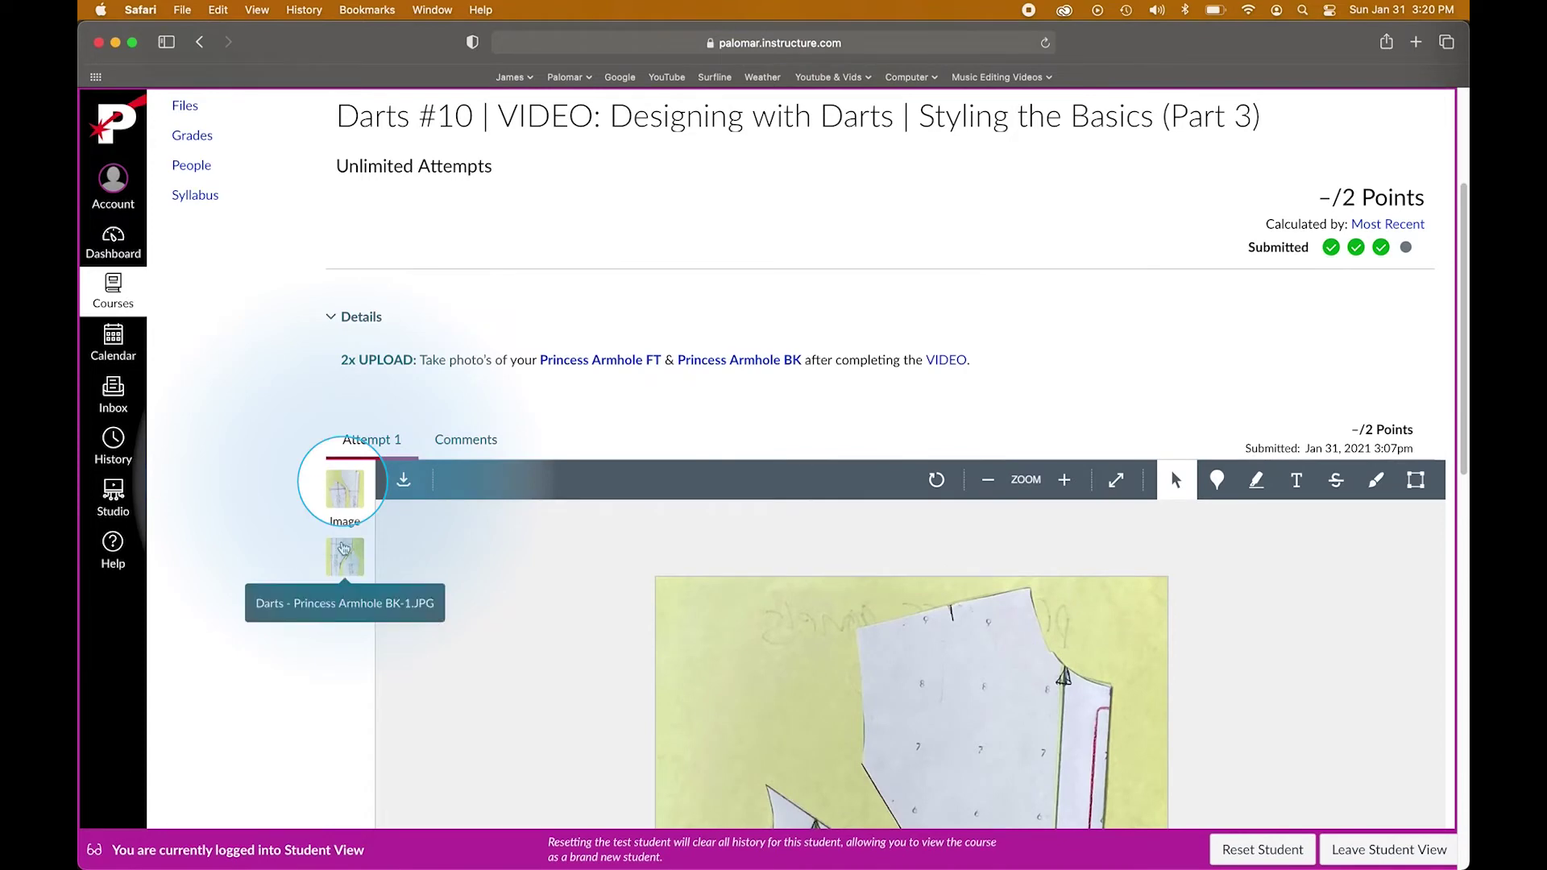
{"action": "left_click", "coordinate": [341, 549]}
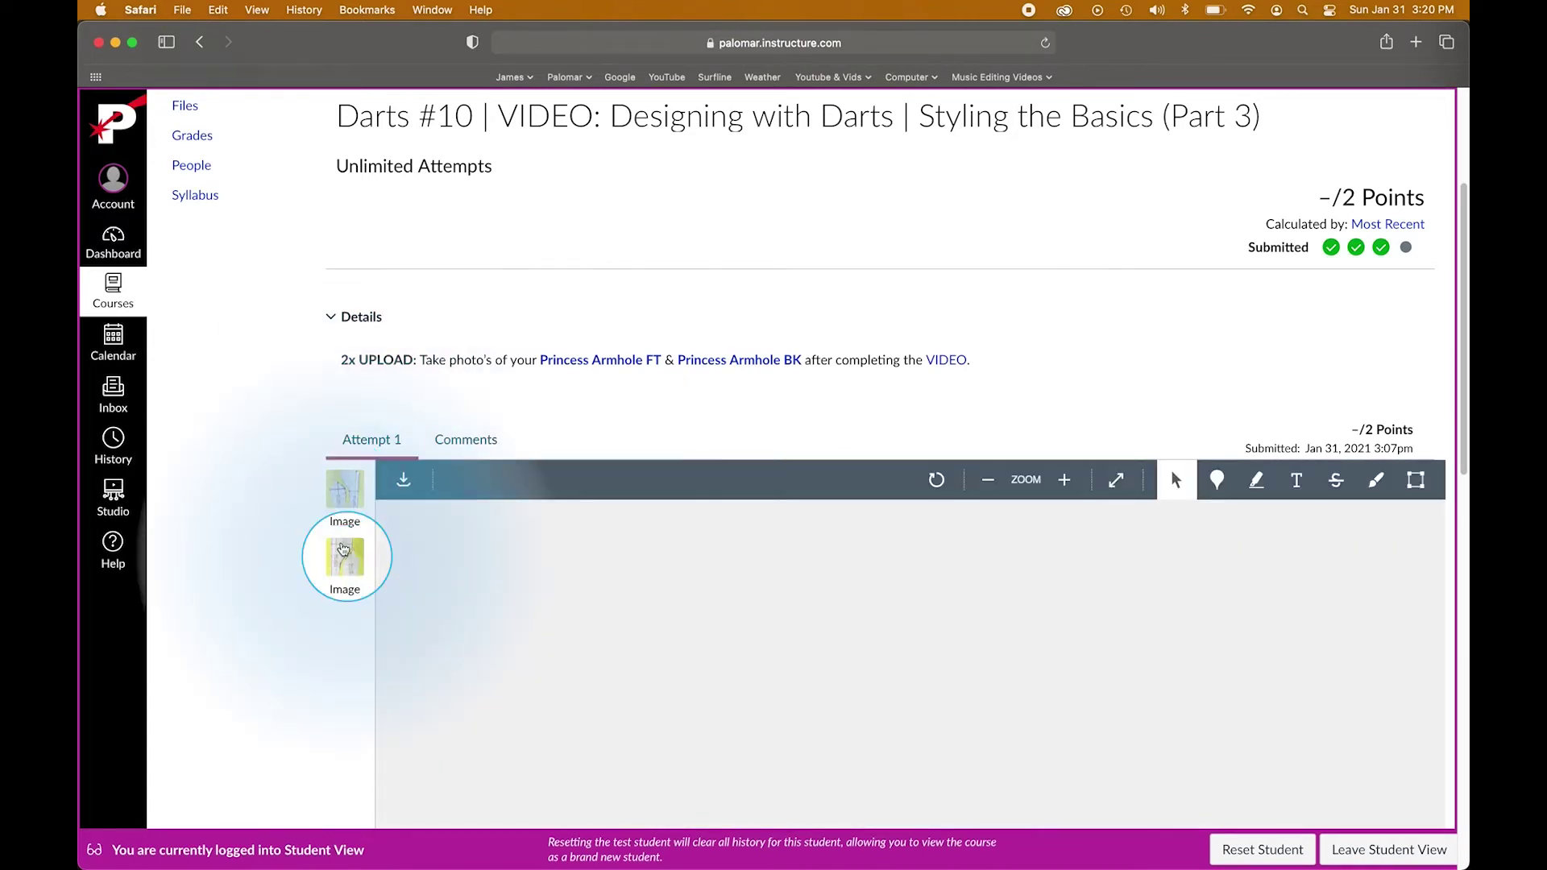
{"action": "scroll", "coordinate": [1032, 613], "scroll_direction": "down", "scroll_amount": 5}
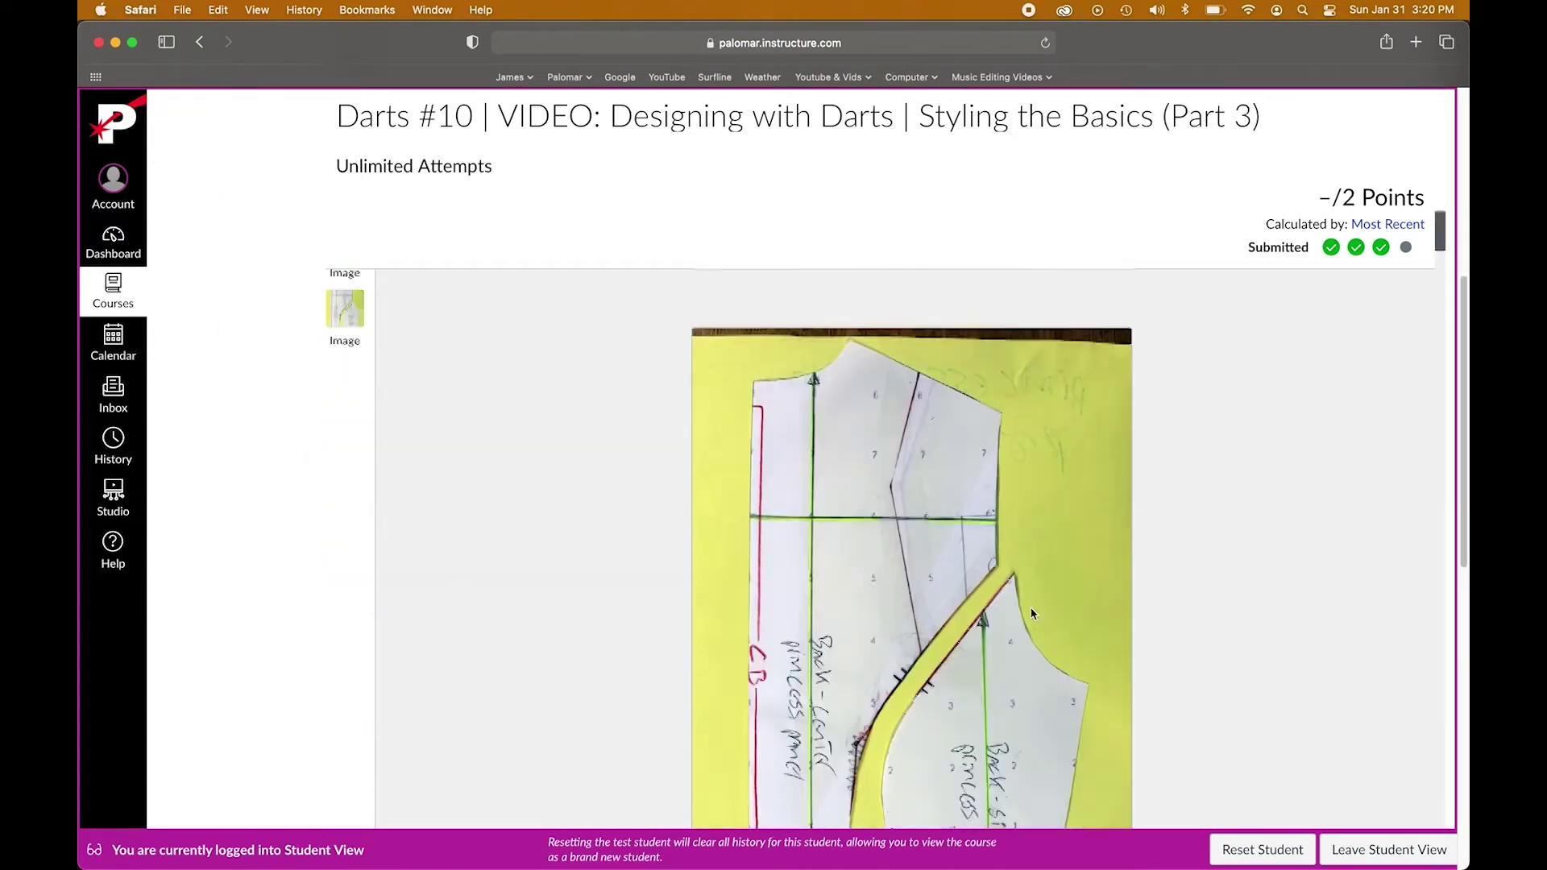
{"action": "scroll", "coordinate": [1033, 612], "scroll_direction": "up", "scroll_amount": 5}
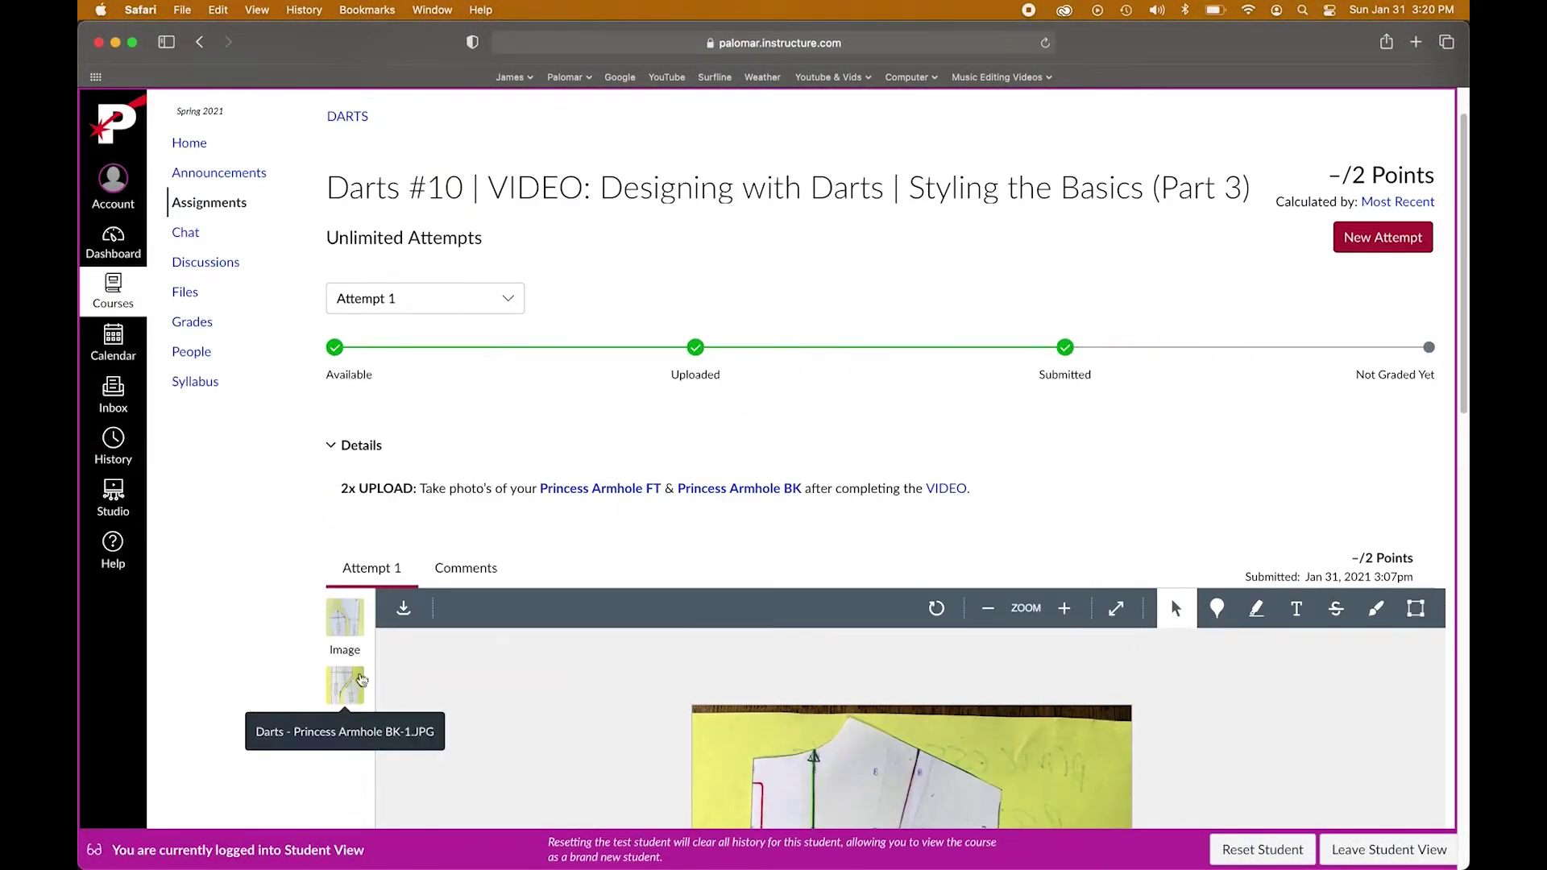
{"action": "scroll", "coordinate": [1394, 306], "scroll_direction": "up", "scroll_amount": 1}
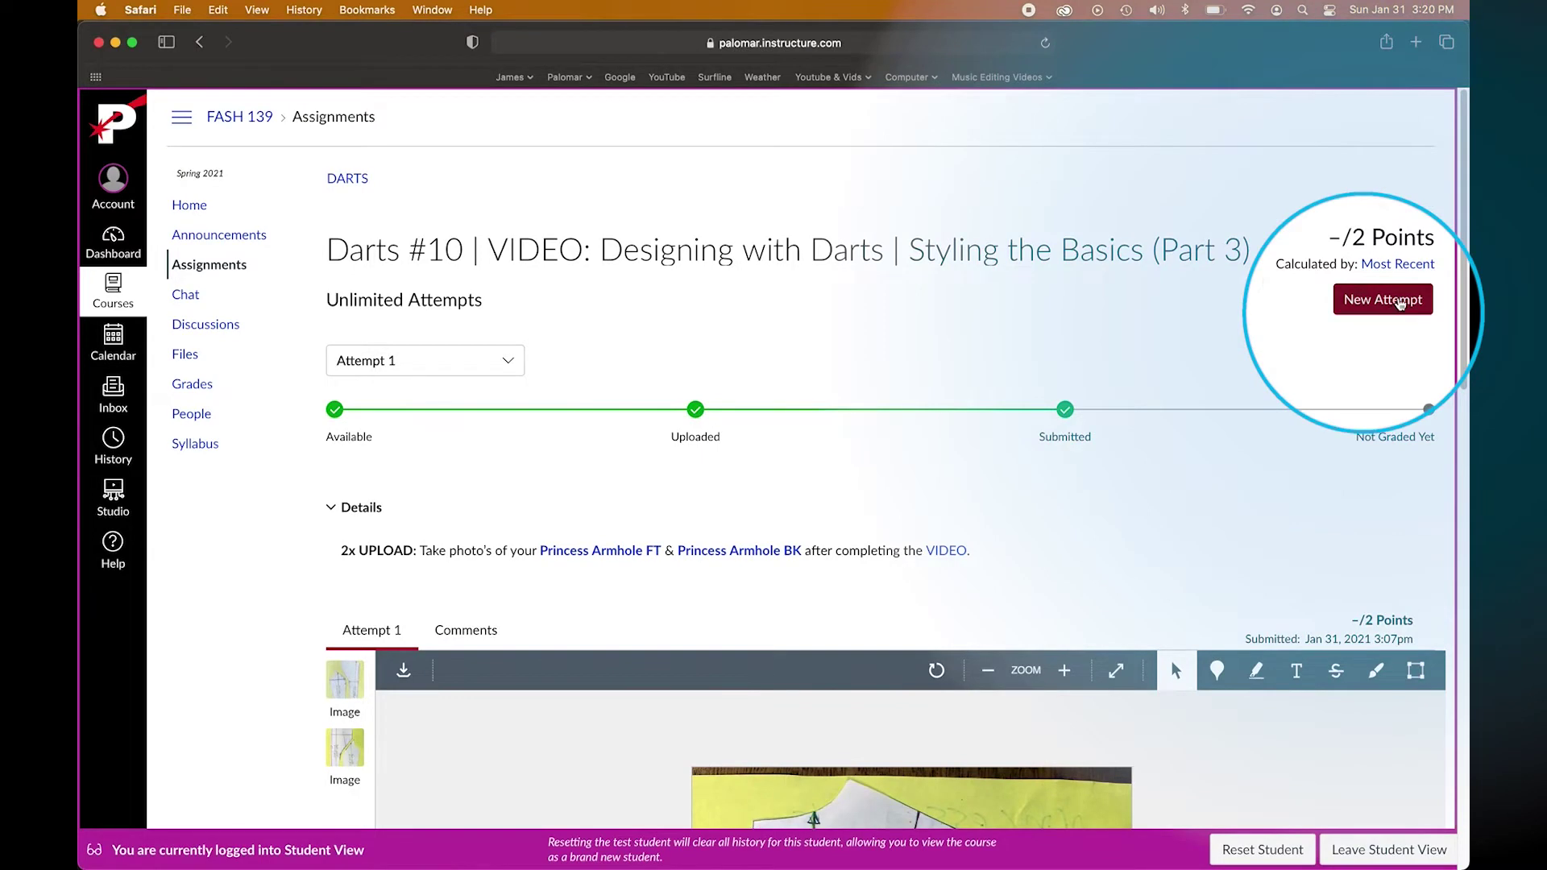
Step: Start a new attempt at the assignment and browse the Darts (My Pics) folder in column view for files to upload
{"action": "left_click", "coordinate": [1400, 302]}
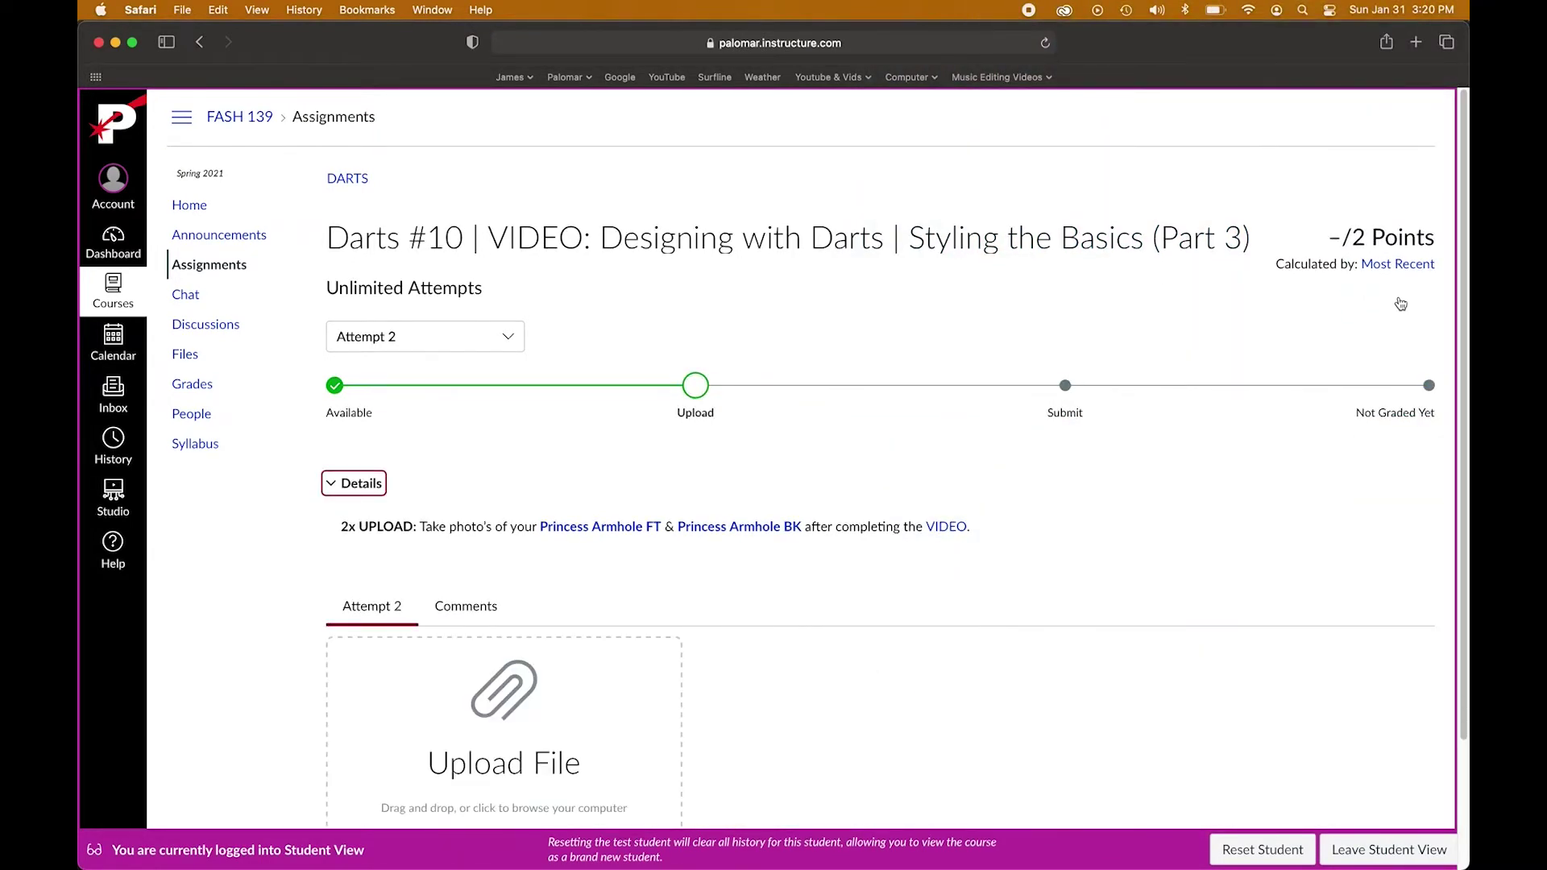
{"action": "scroll", "coordinate": [1057, 588], "scroll_direction": "down", "scroll_amount": 3}
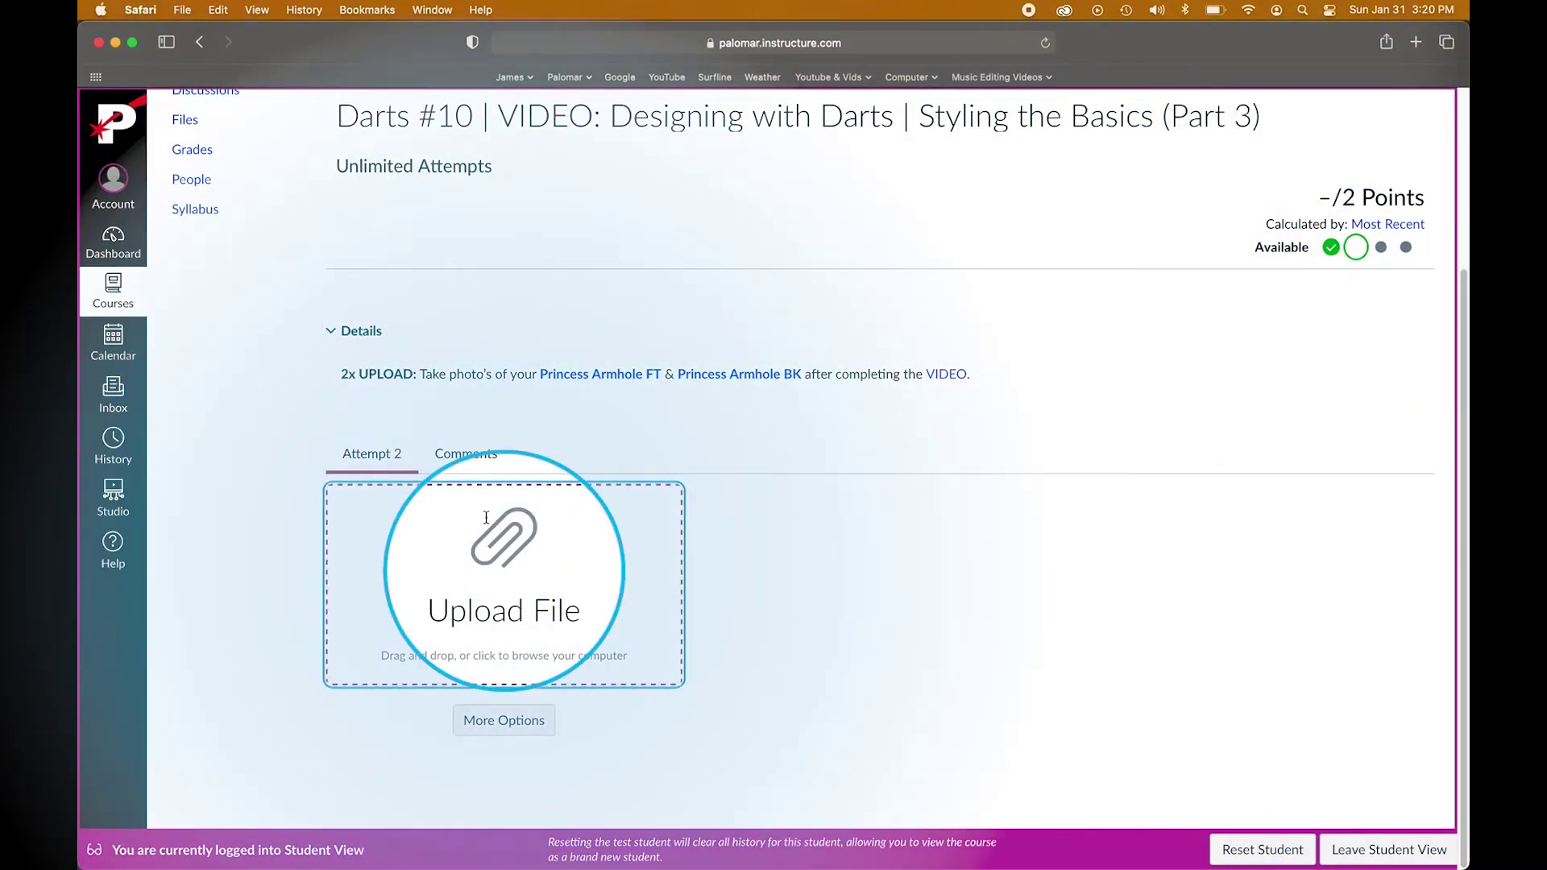
{"action": "left_click", "coordinate": [486, 522]}
{"action": "scroll", "coordinate": [900, 439], "scroll_direction": "down", "scroll_amount": 5}
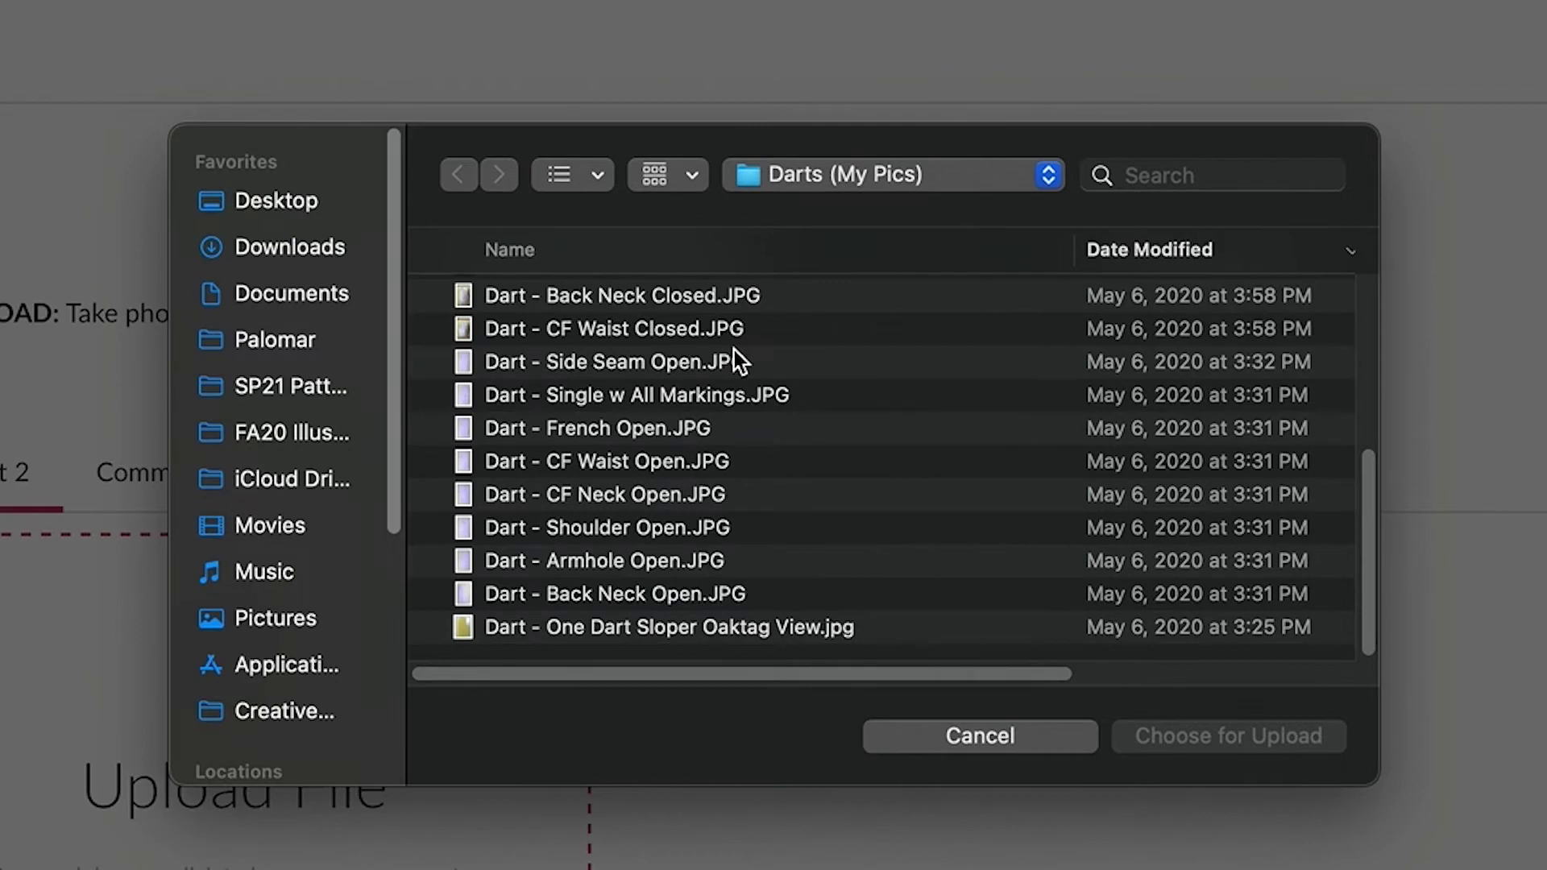
{"action": "key", "text": "super+3"}
{"action": "left_click_drag", "start_coordinate": [735, 676], "coordinate": [1084, 673]}
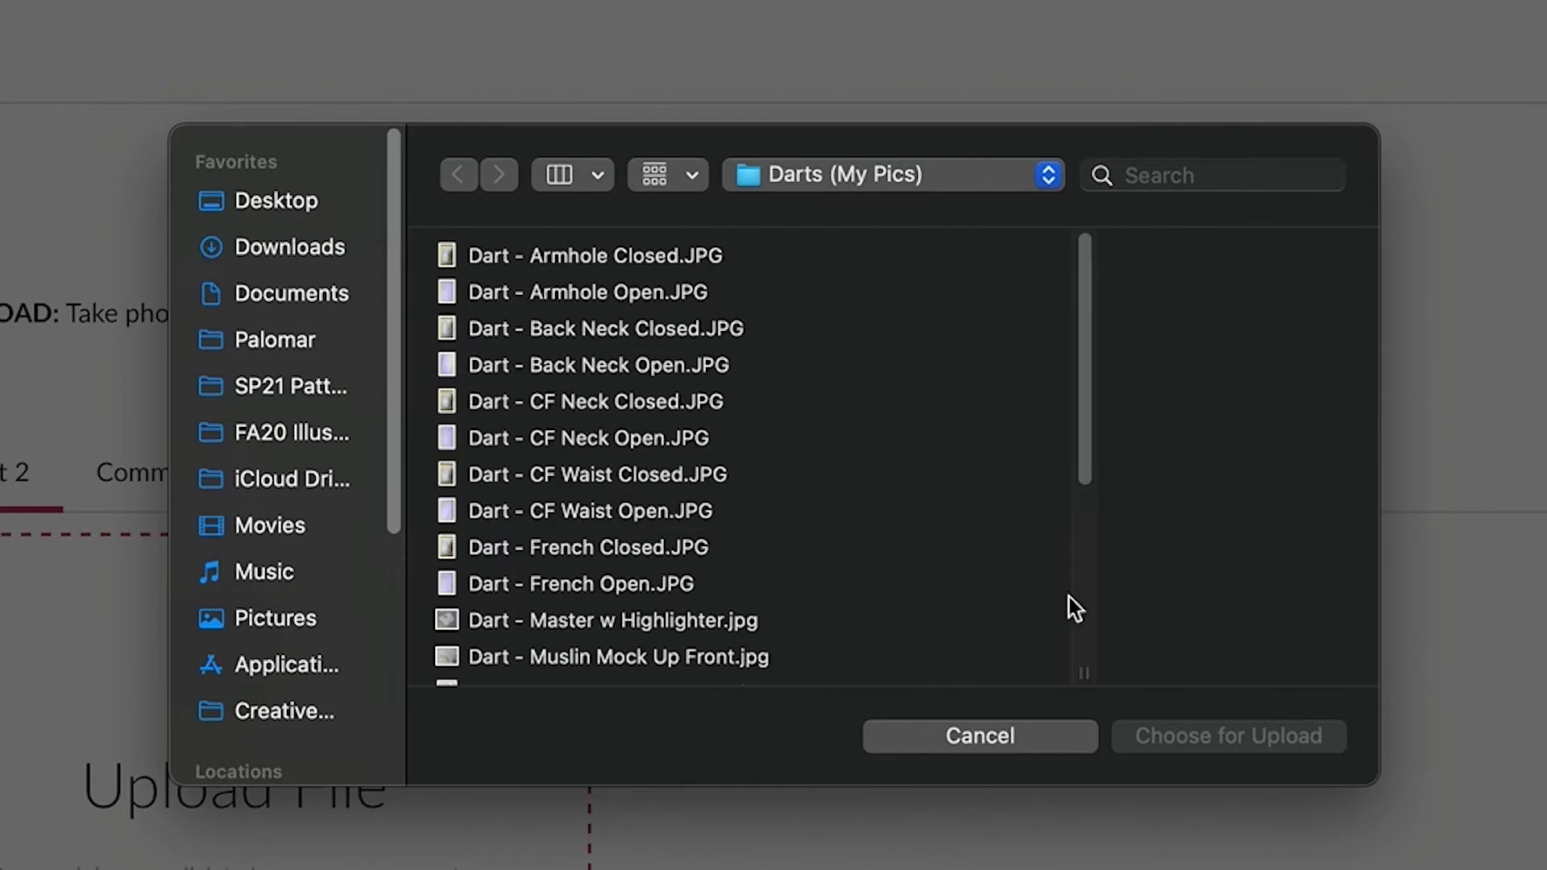
Step: Upload Darts - Princess Armhole BK.JPG and Darts - Princess Armhole FT.JPG to the new attempt and submit it
{"action": "scroll", "coordinate": [884, 597], "scroll_direction": "down", "scroll_amount": 5}
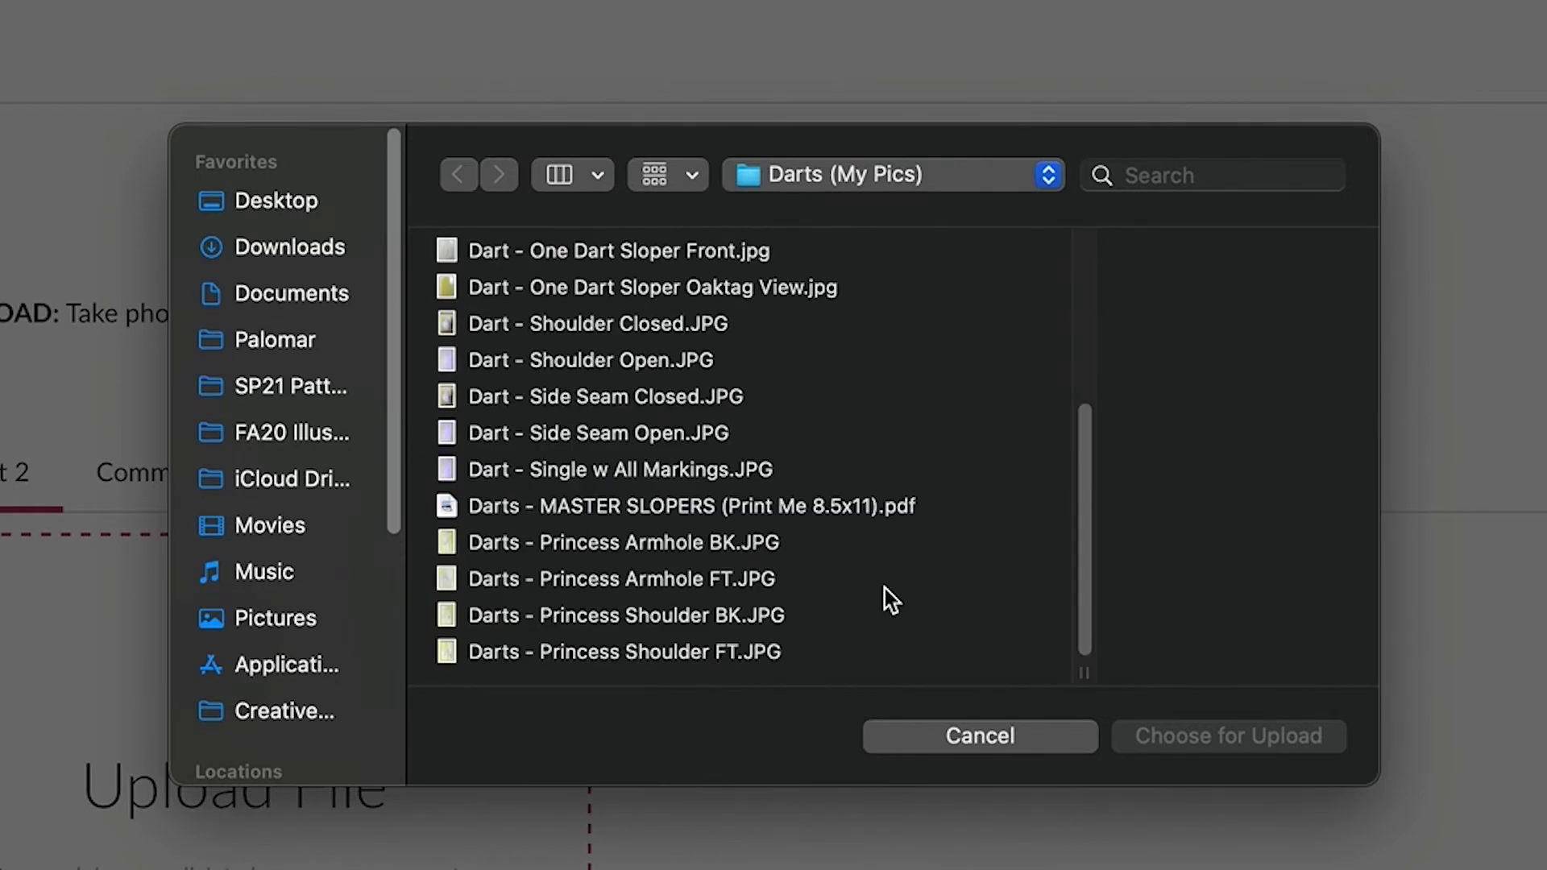
{"action": "left_click", "coordinate": [684, 544]}
{"action": "left_click", "coordinate": [561, 578], "text": "shift"}
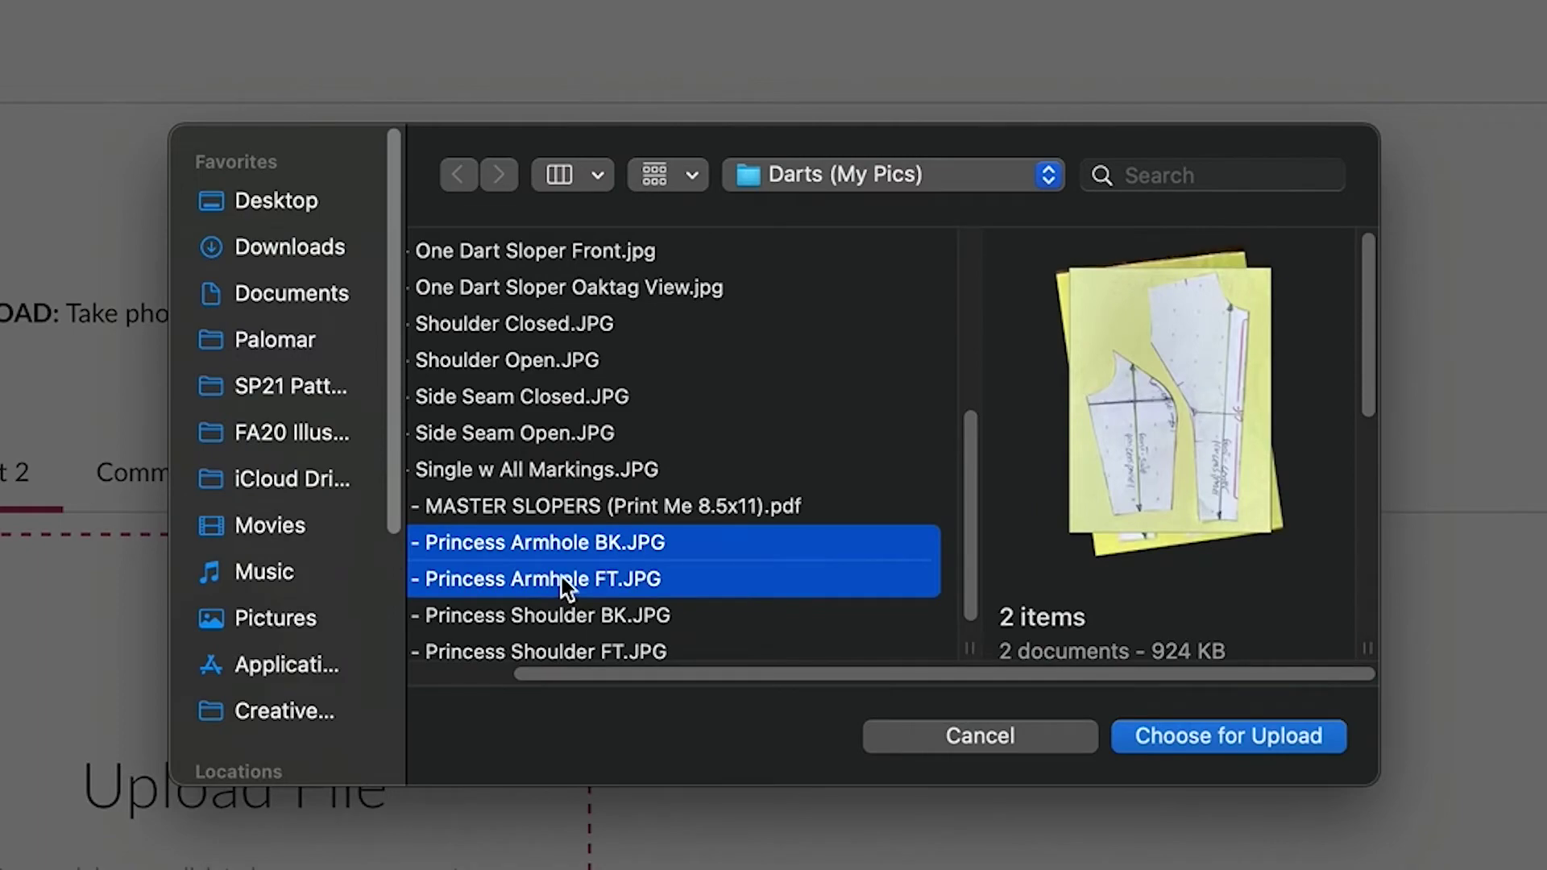
{"action": "left_click", "coordinate": [1247, 737]}
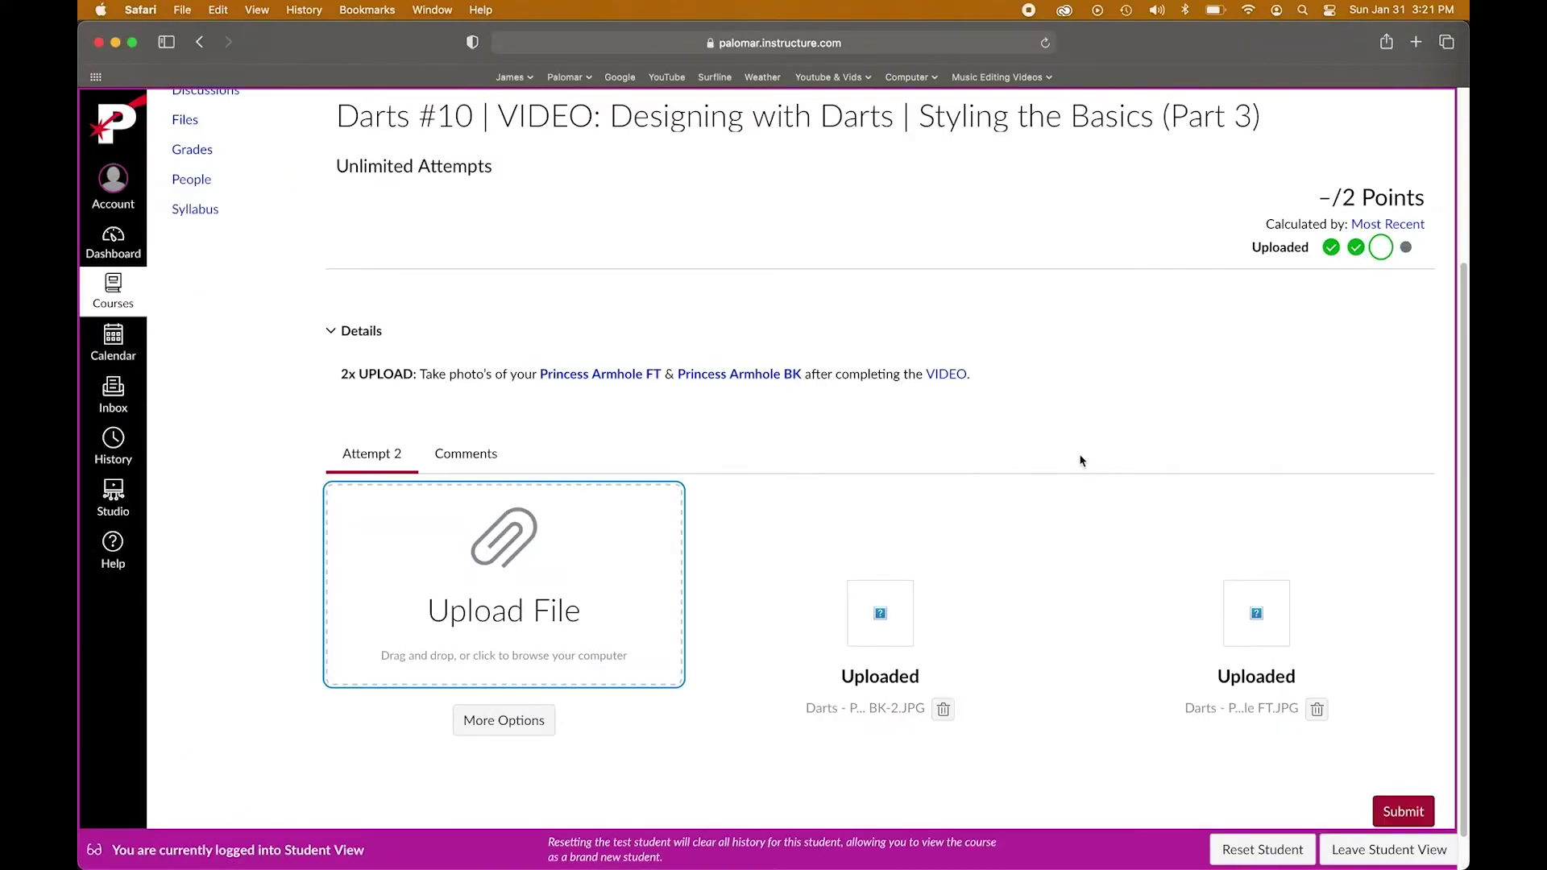
{"action": "scroll", "coordinate": [929, 686], "scroll_direction": "down", "scroll_amount": 1}
{"action": "left_click", "coordinate": [1403, 771]}
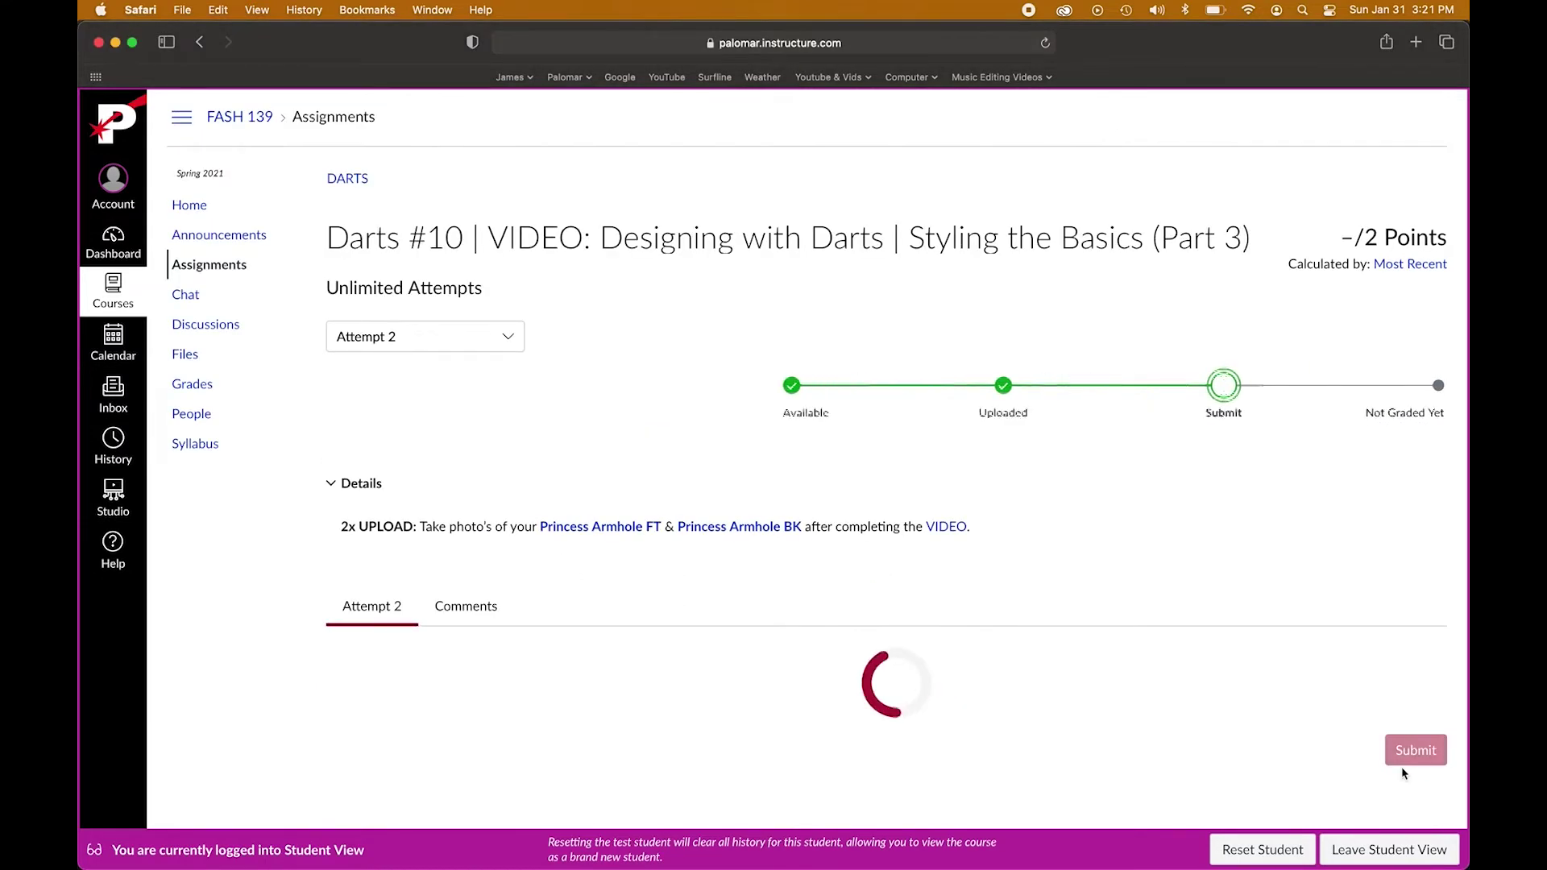
Step: Review the submitted photos and submission status of Attempt 2
{"action": "scroll", "coordinate": [1305, 715], "scroll_direction": "down", "scroll_amount": 5}
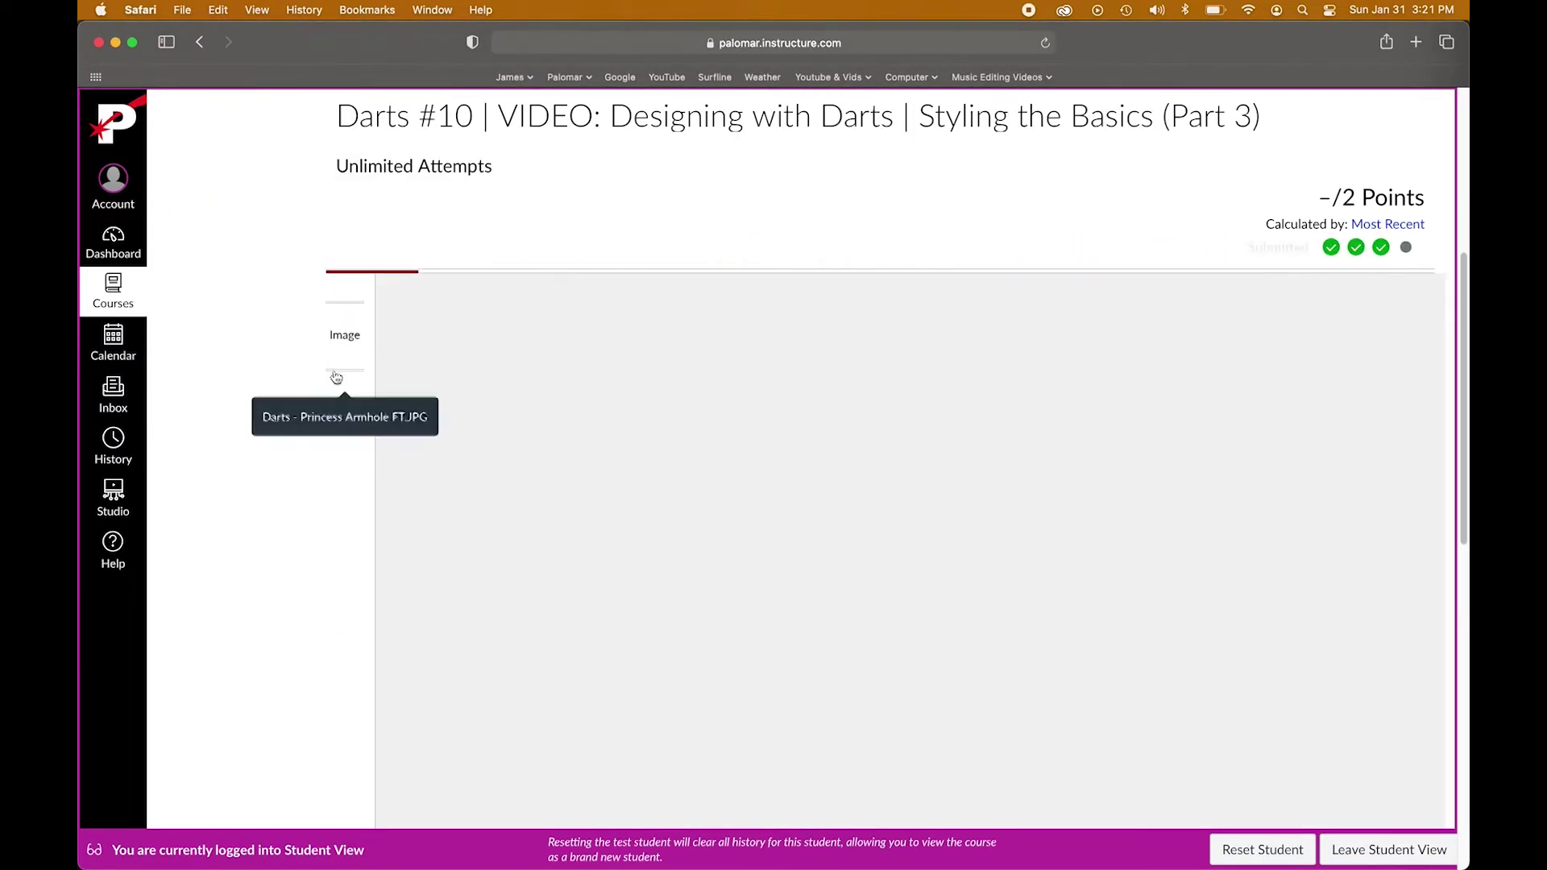
{"action": "scroll", "coordinate": [883, 581], "scroll_direction": "up", "scroll_amount": 5}
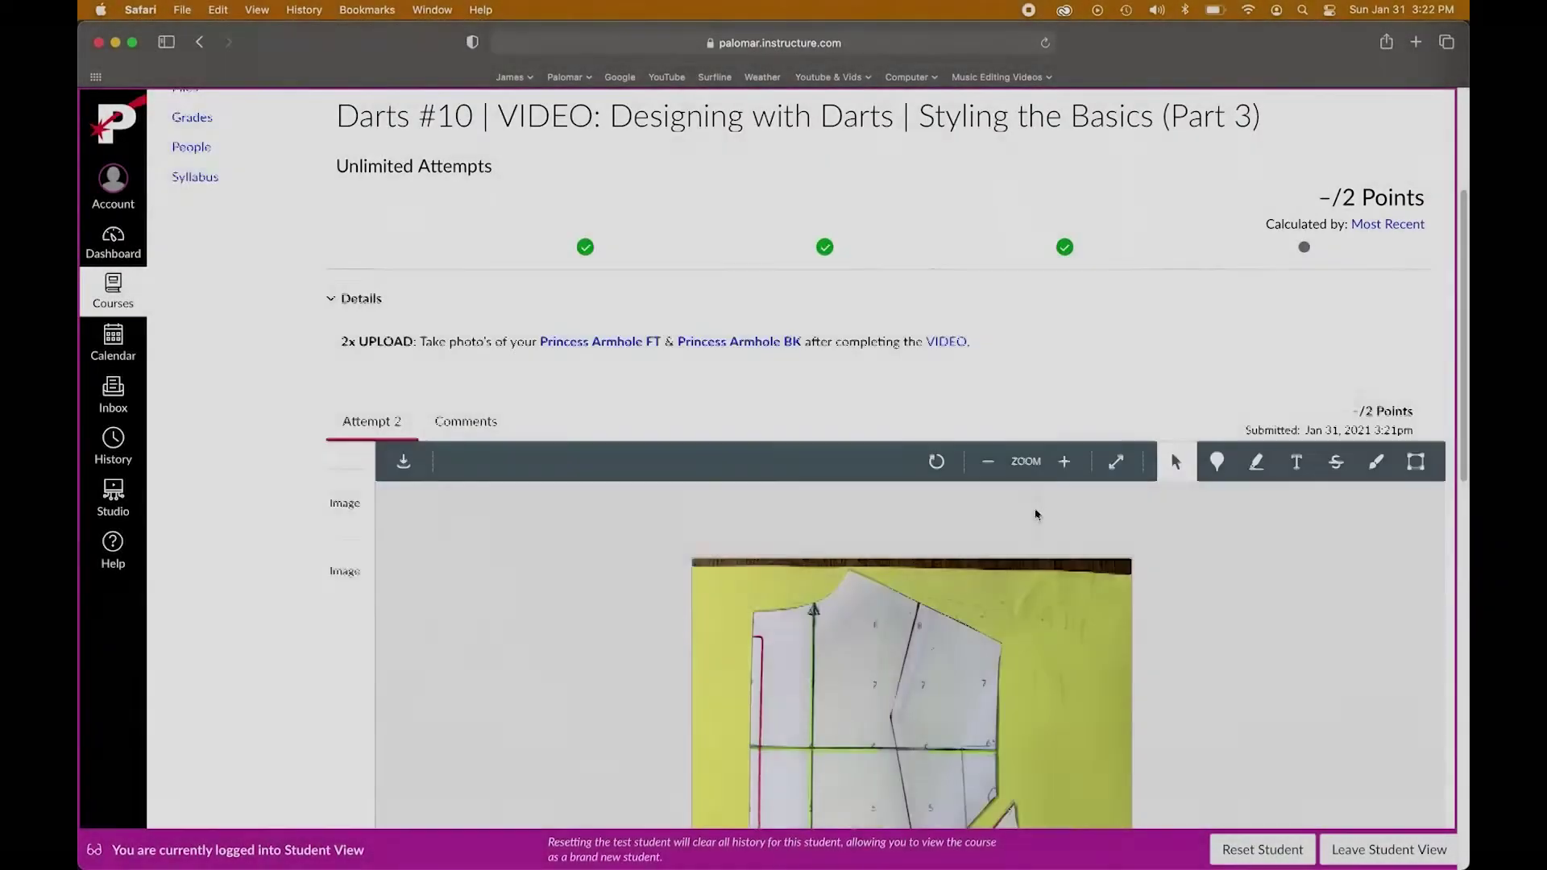
{"action": "scroll", "coordinate": [639, 425], "scroll_direction": "down", "scroll_amount": 3}
{"action": "scroll", "coordinate": [968, 569], "scroll_direction": "up", "scroll_amount": 5}
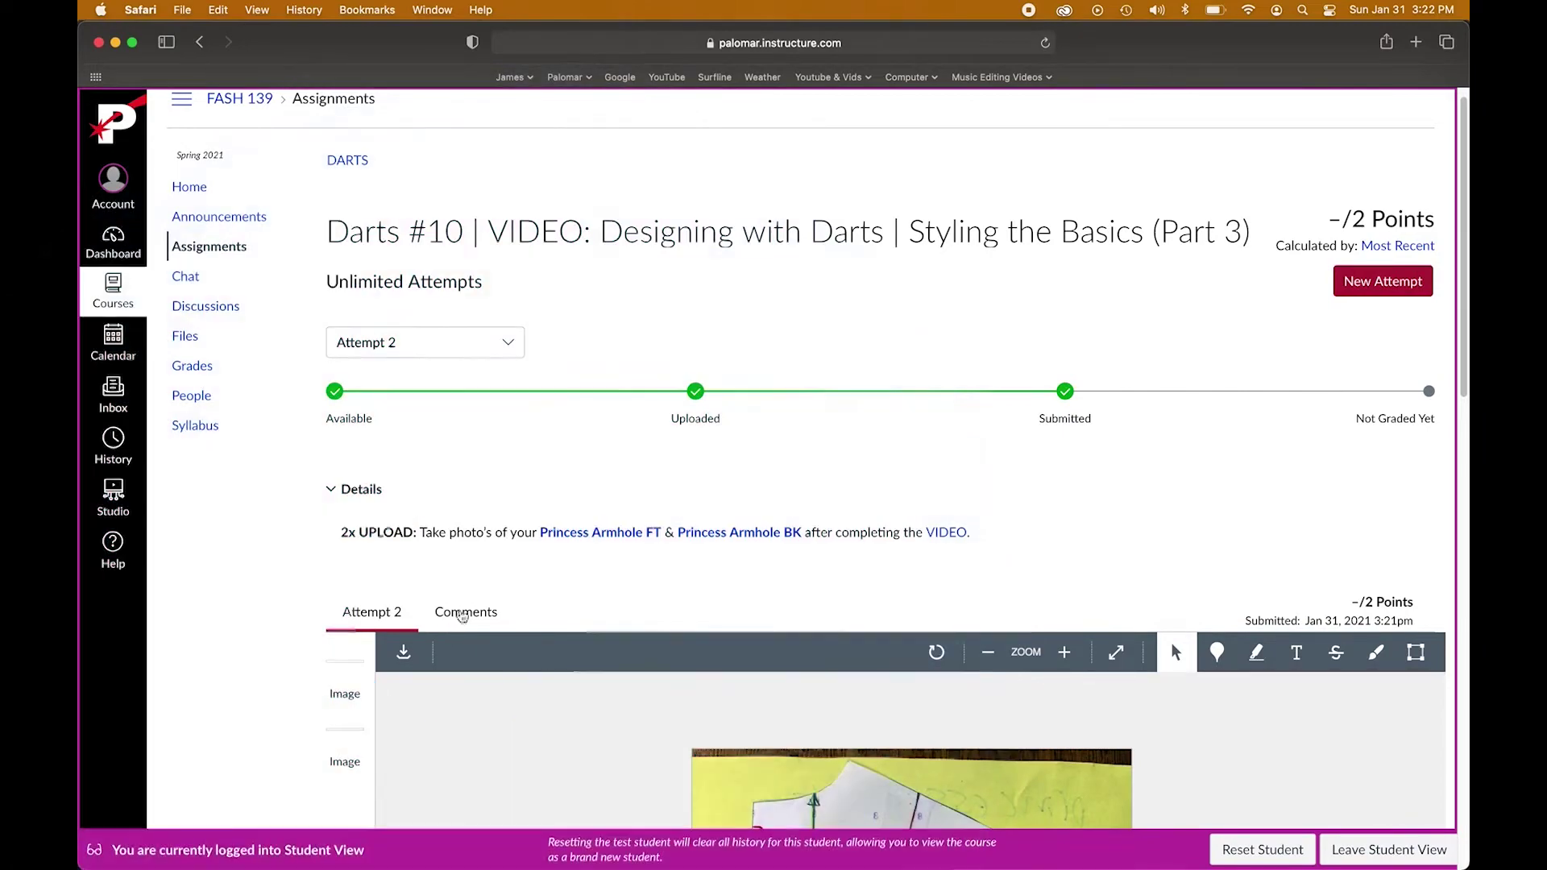
Step: Add the comment "Sorry for late submit I was at my drama....remember?" to Attempt 2
{"action": "left_click", "coordinate": [466, 612]}
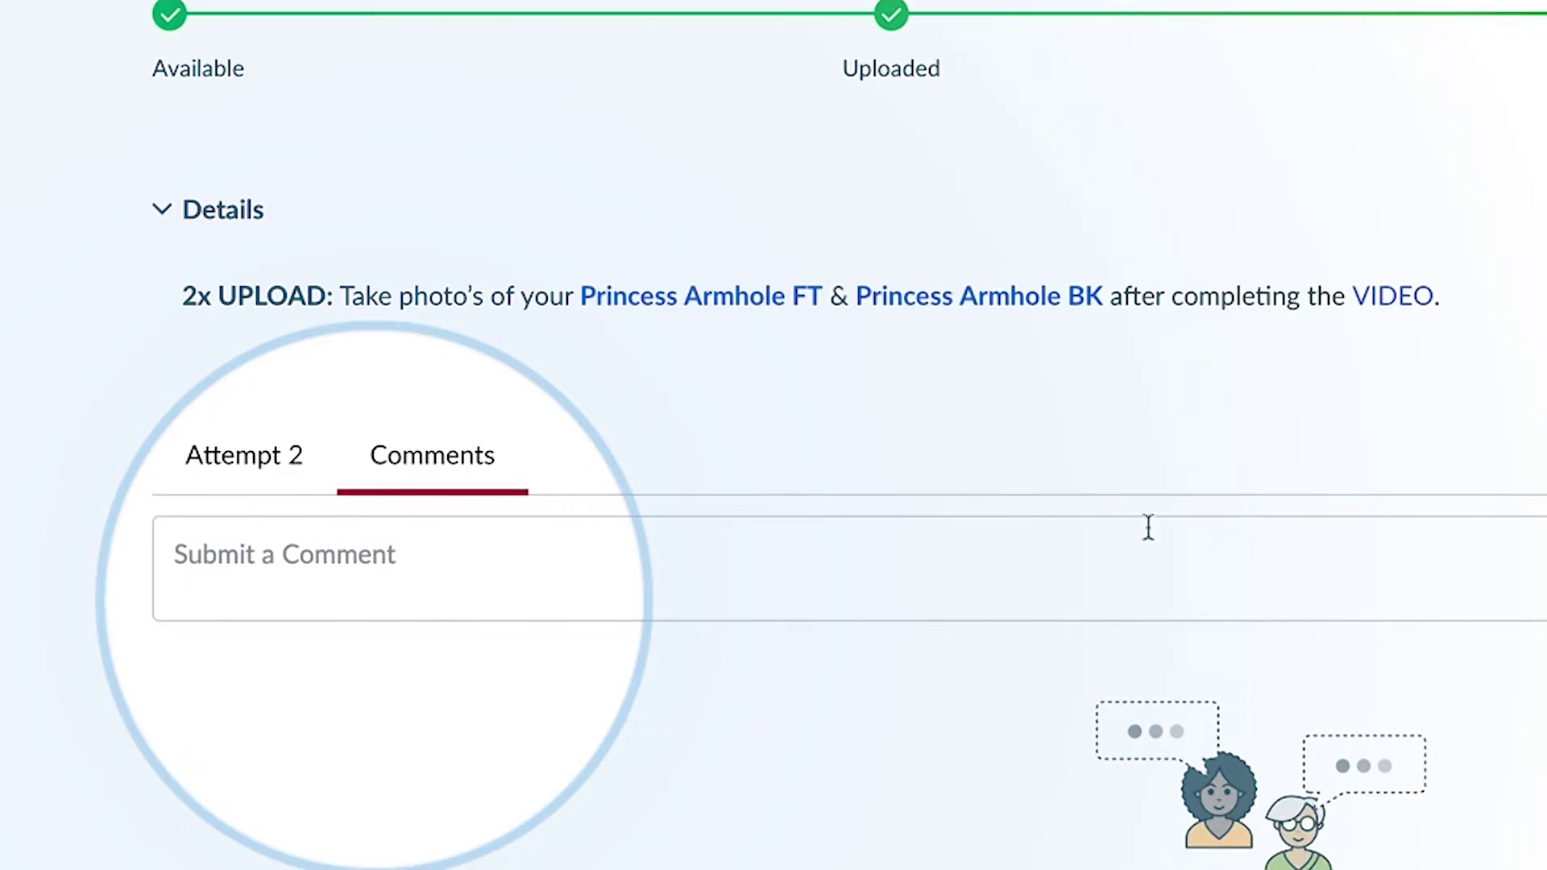
{"action": "left_click", "coordinate": [887, 590]}
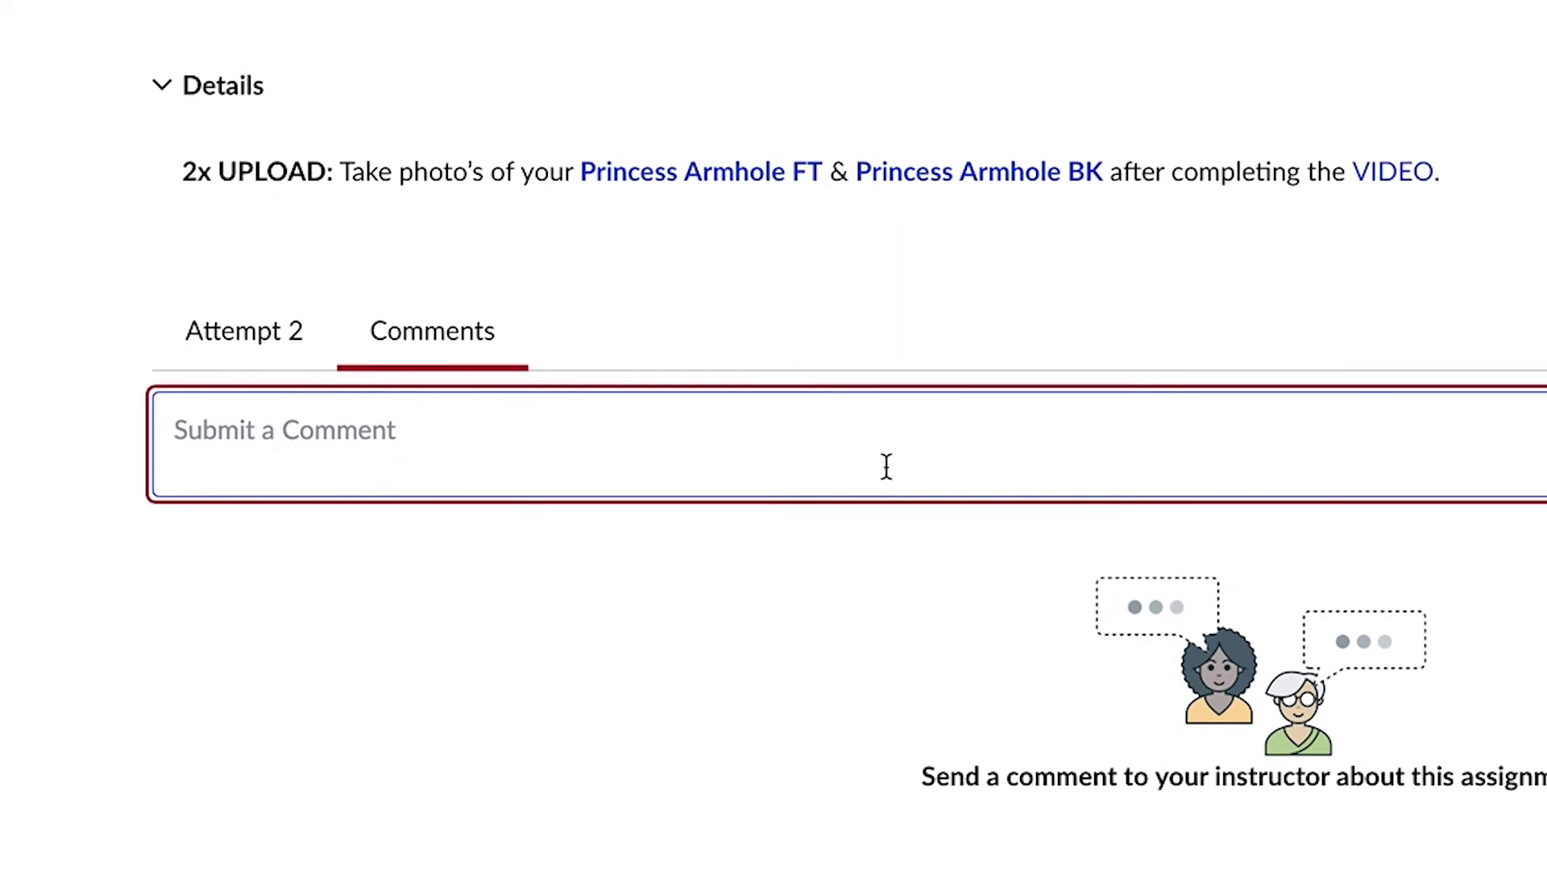
{"action": "type", "text": "Sorry"}
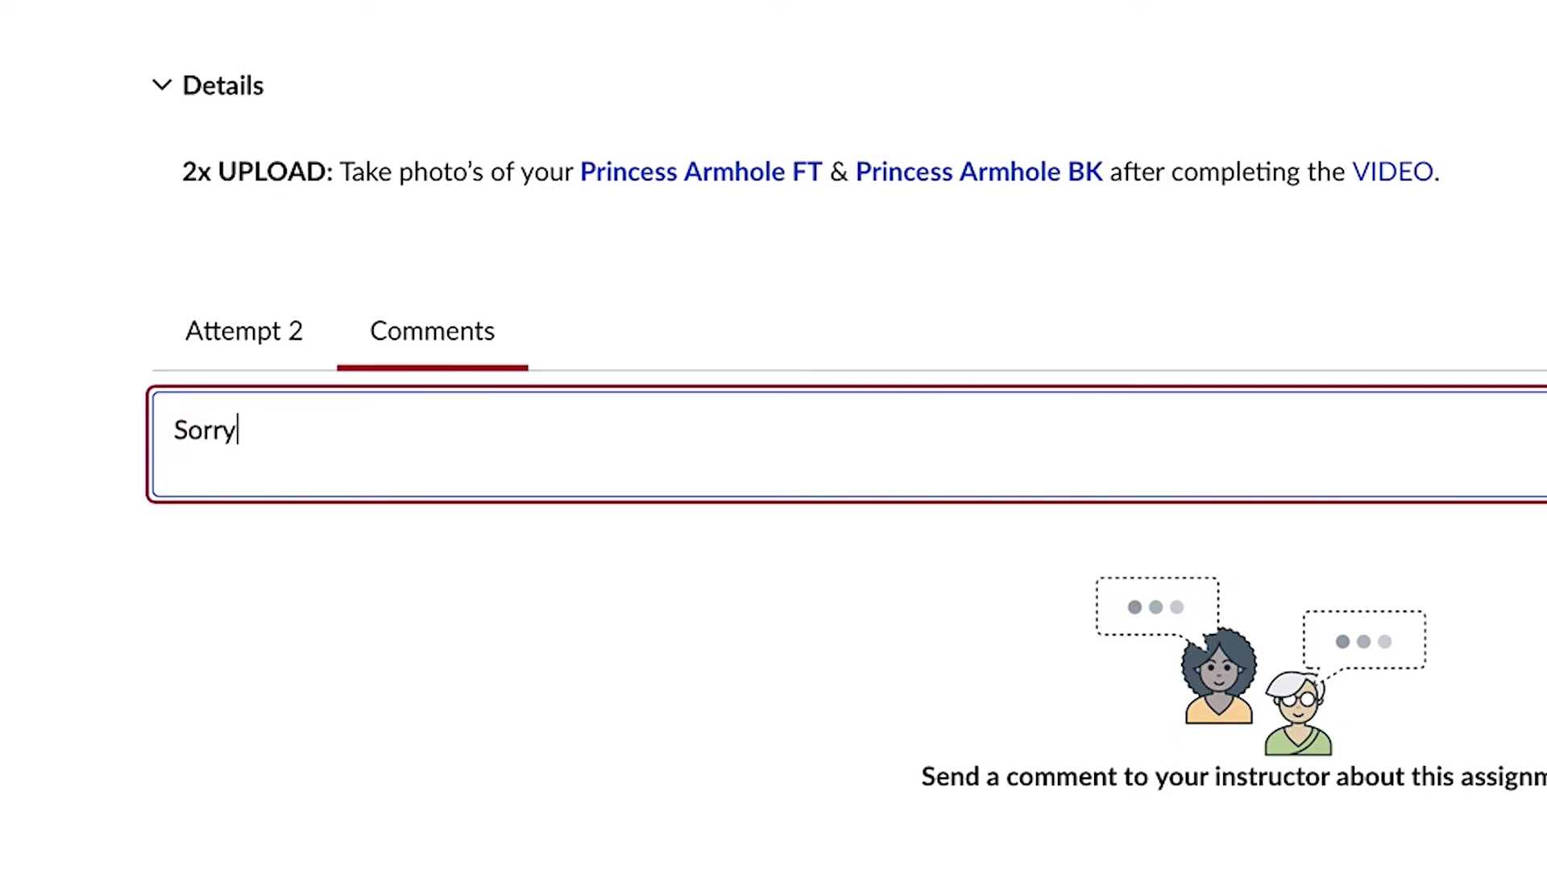
{"action": "type", "text": " for late sub"}
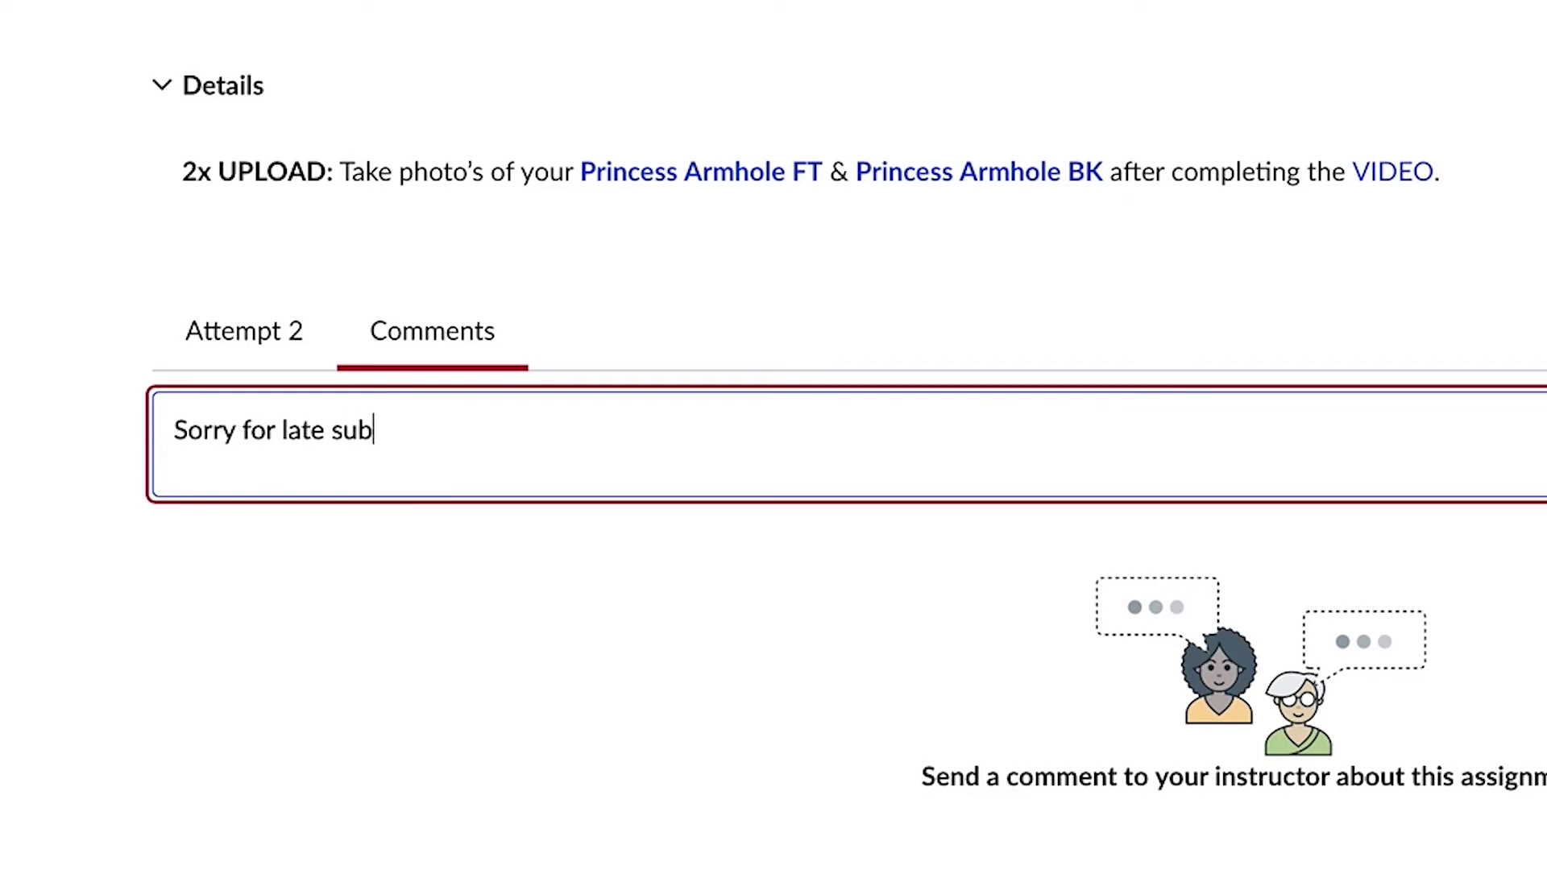
{"action": "type", "text": "mit I wa"}
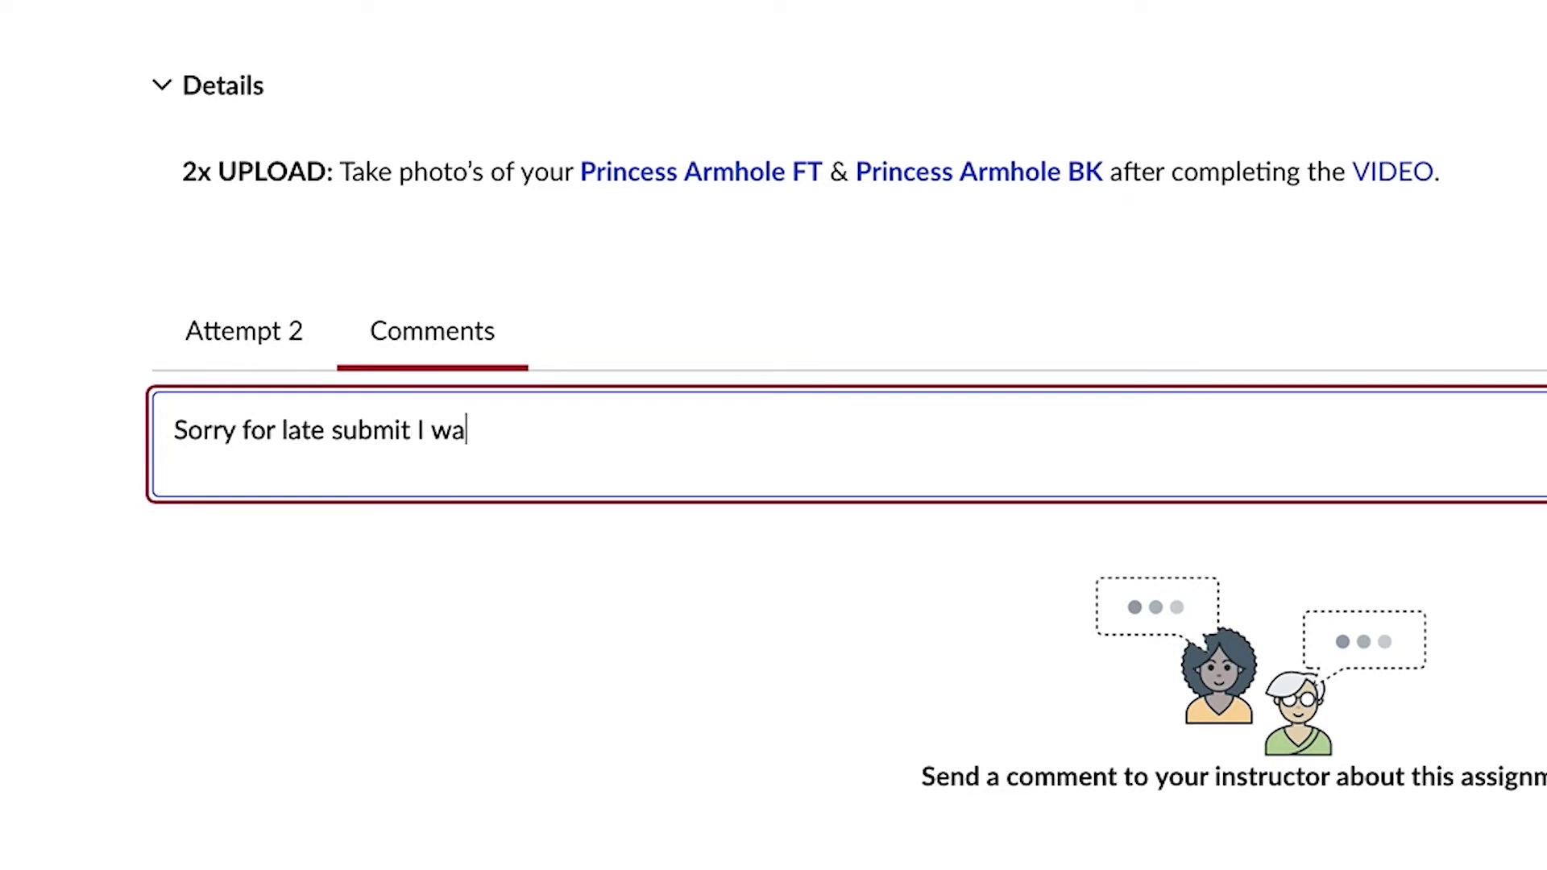
{"action": "type", "text": "s at my grama.."}
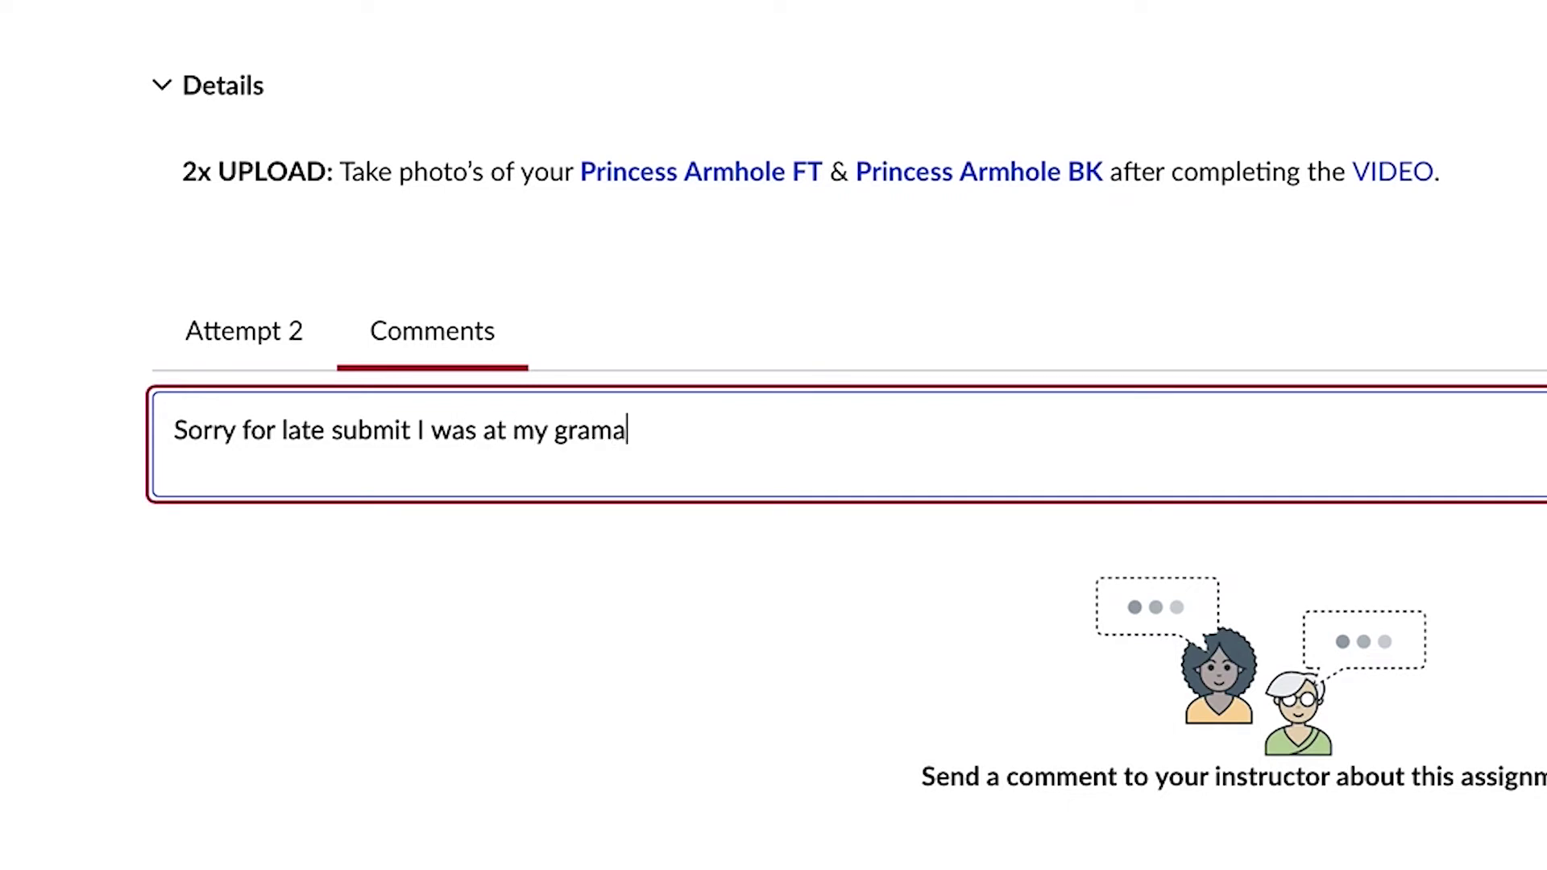
{"action": "type", "text": "..remember"}
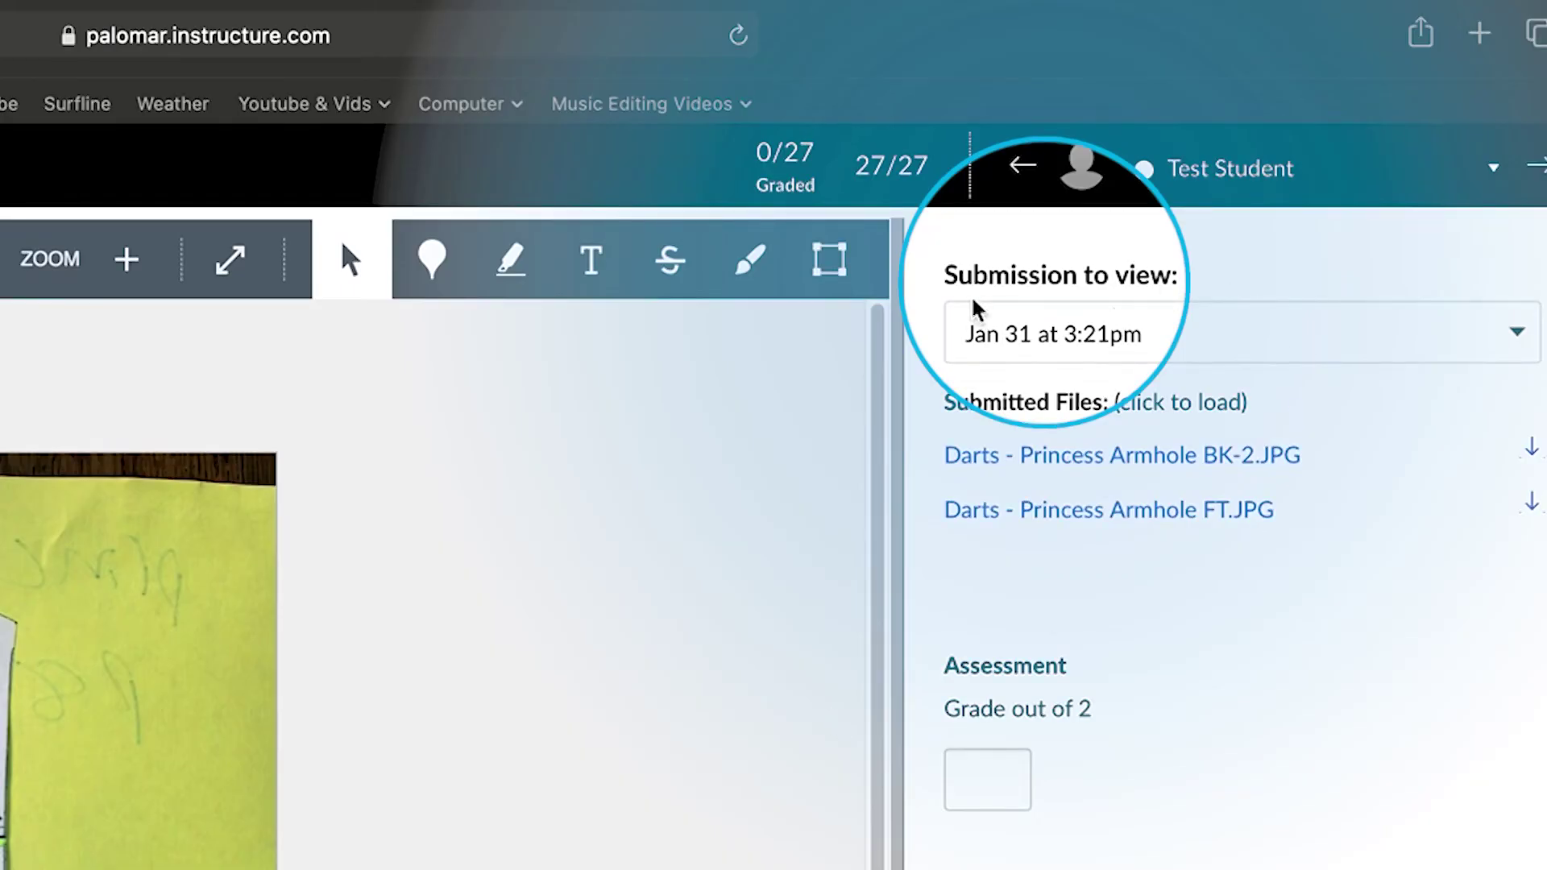
Step: In SpeedGrader, choose the Test Student's Jan 31 at 3:21pm submission and post the comment "pls correct your file name!"
{"action": "left_click", "coordinate": [1324, 194]}
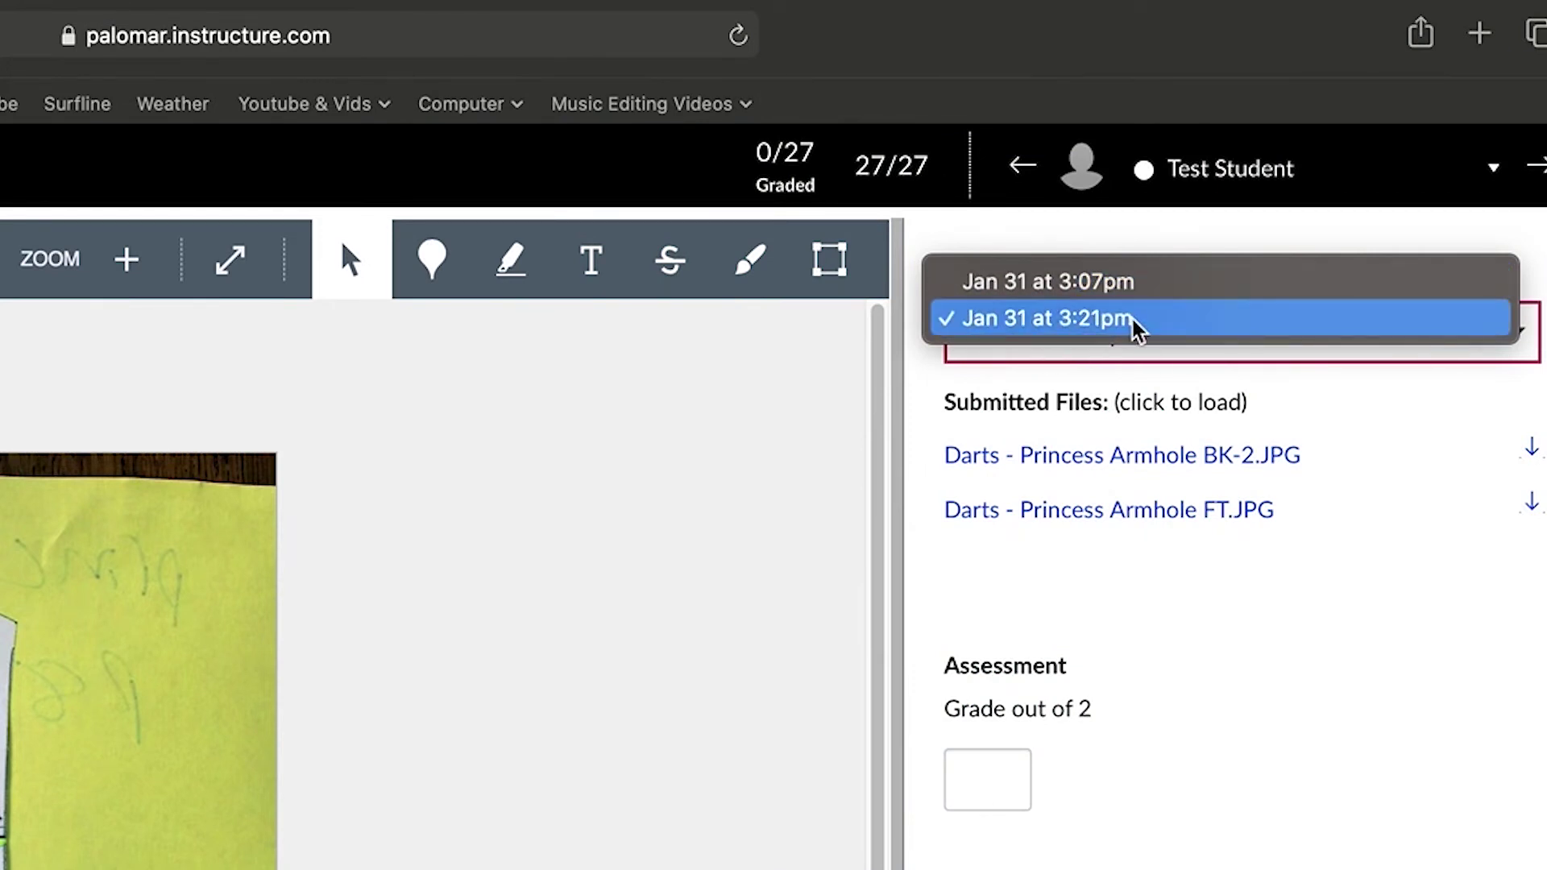
{"action": "left_click", "coordinate": [1410, 423]}
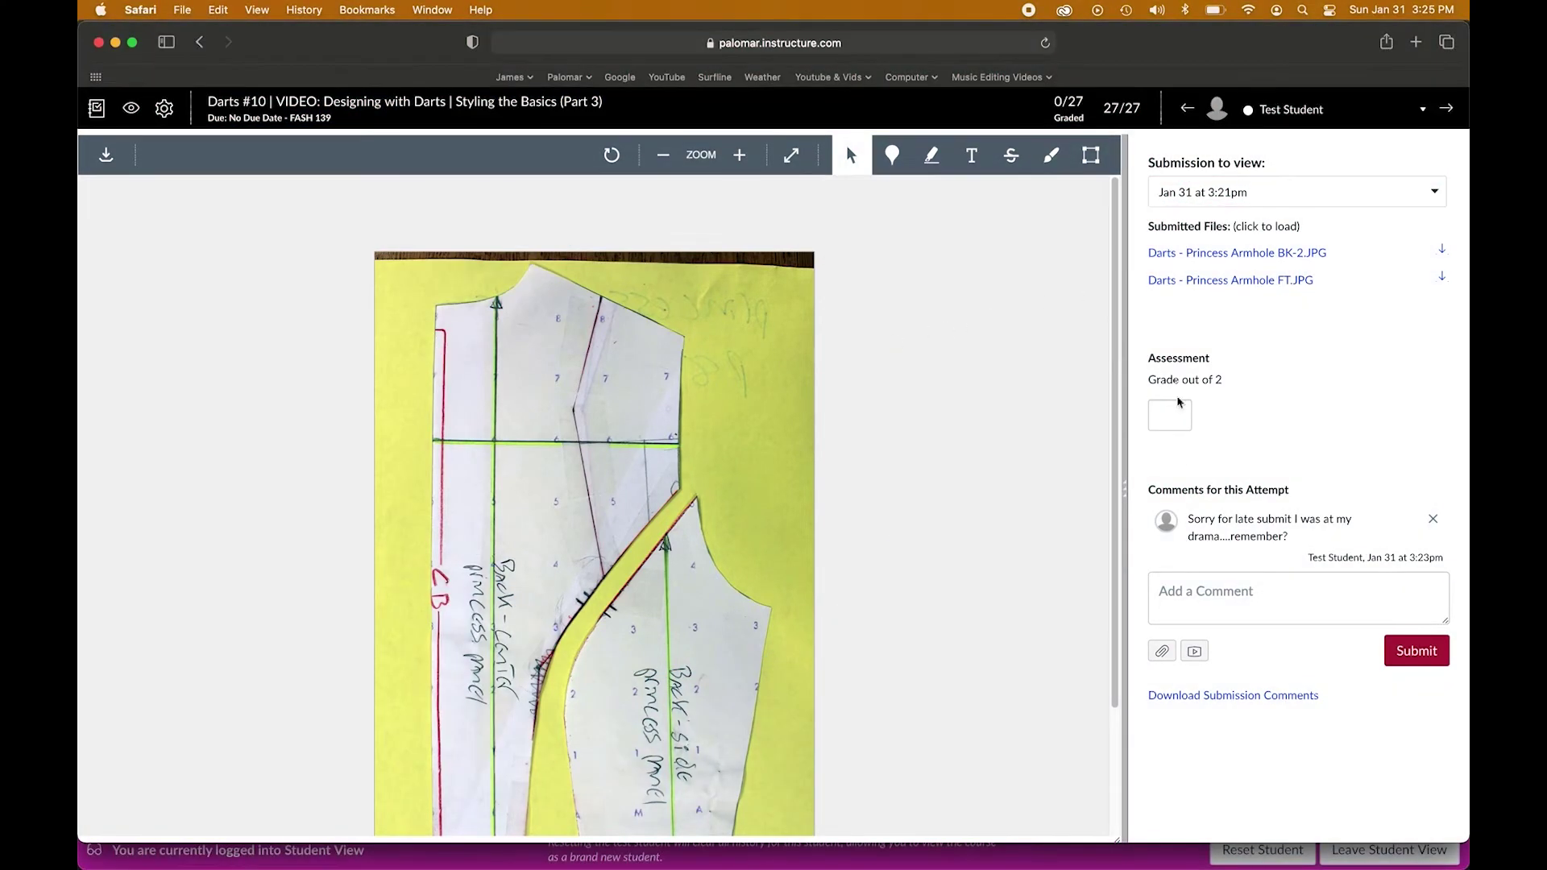
{"action": "left_click", "coordinate": [1253, 596]}
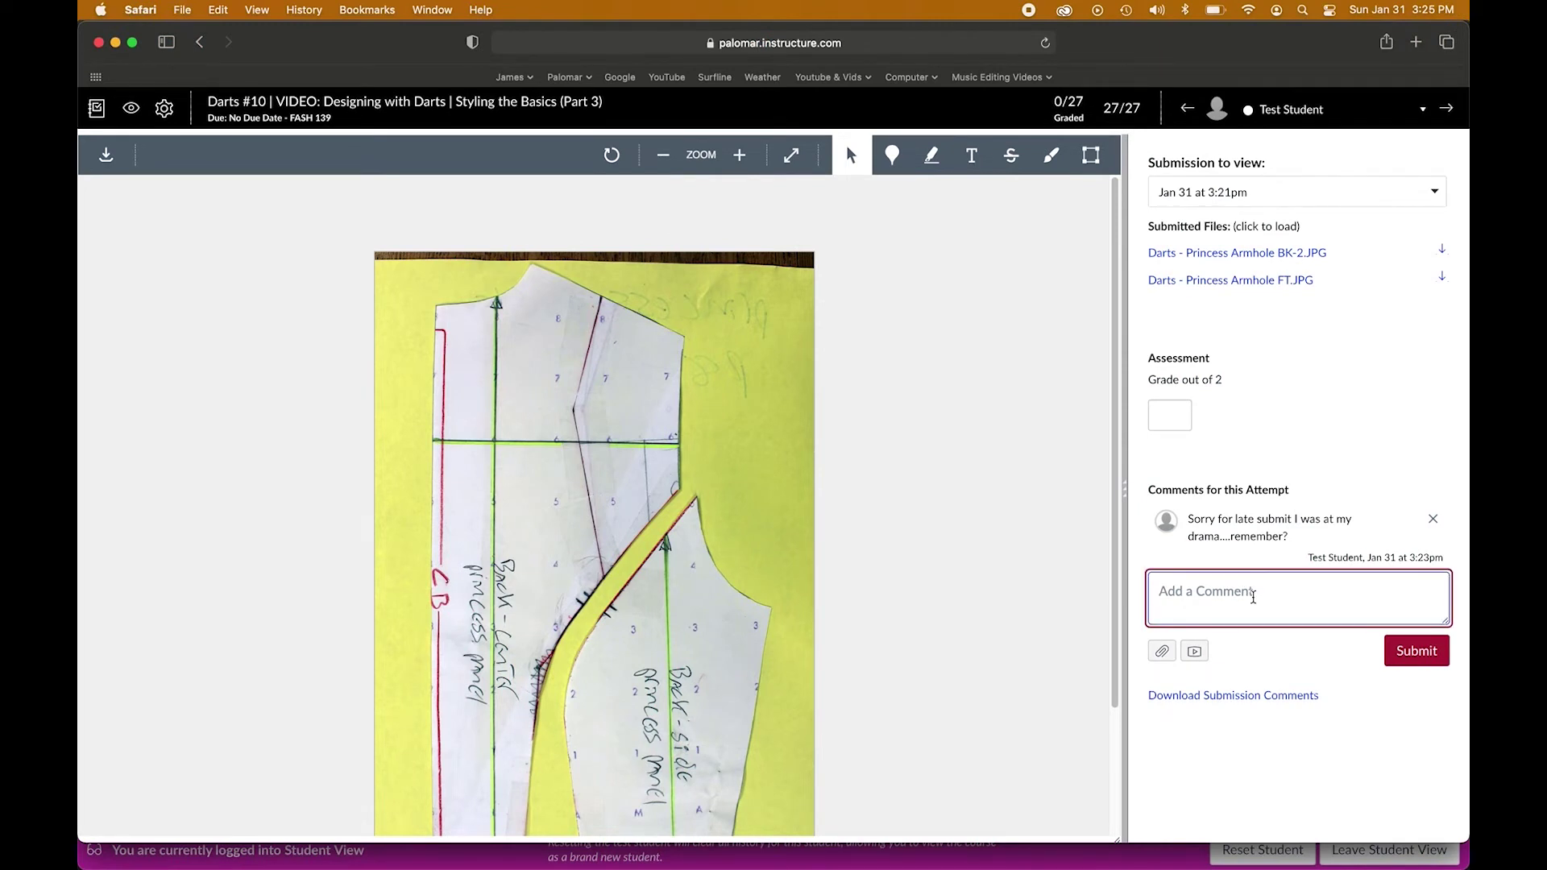
{"action": "type", "text": "pls correct your file "}
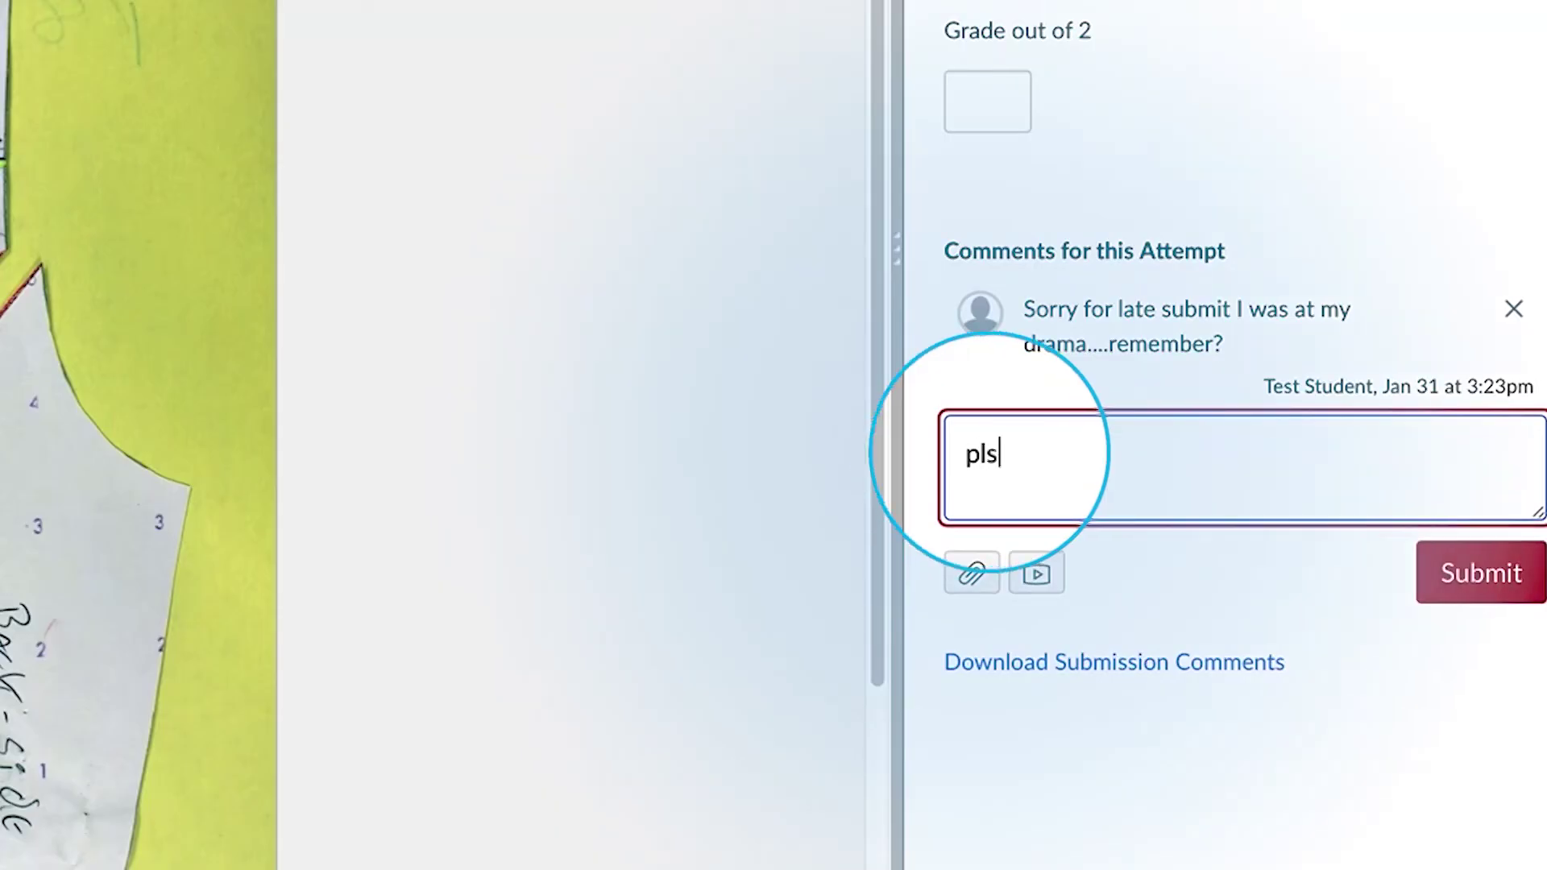
{"action": "type", "text": "name!"}
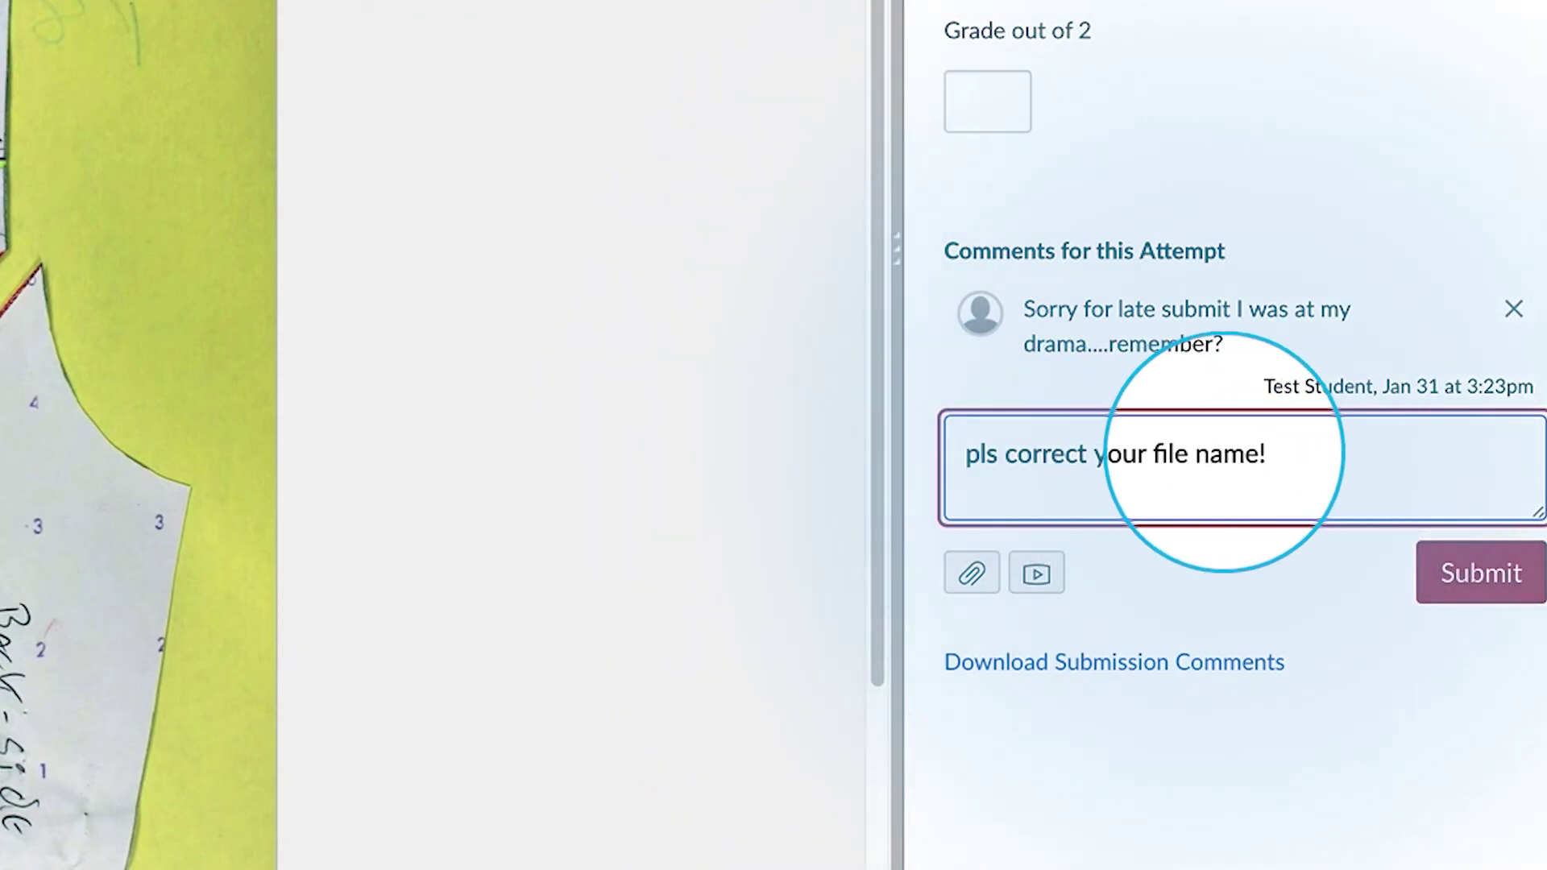
{"action": "key", "text": "Return"}
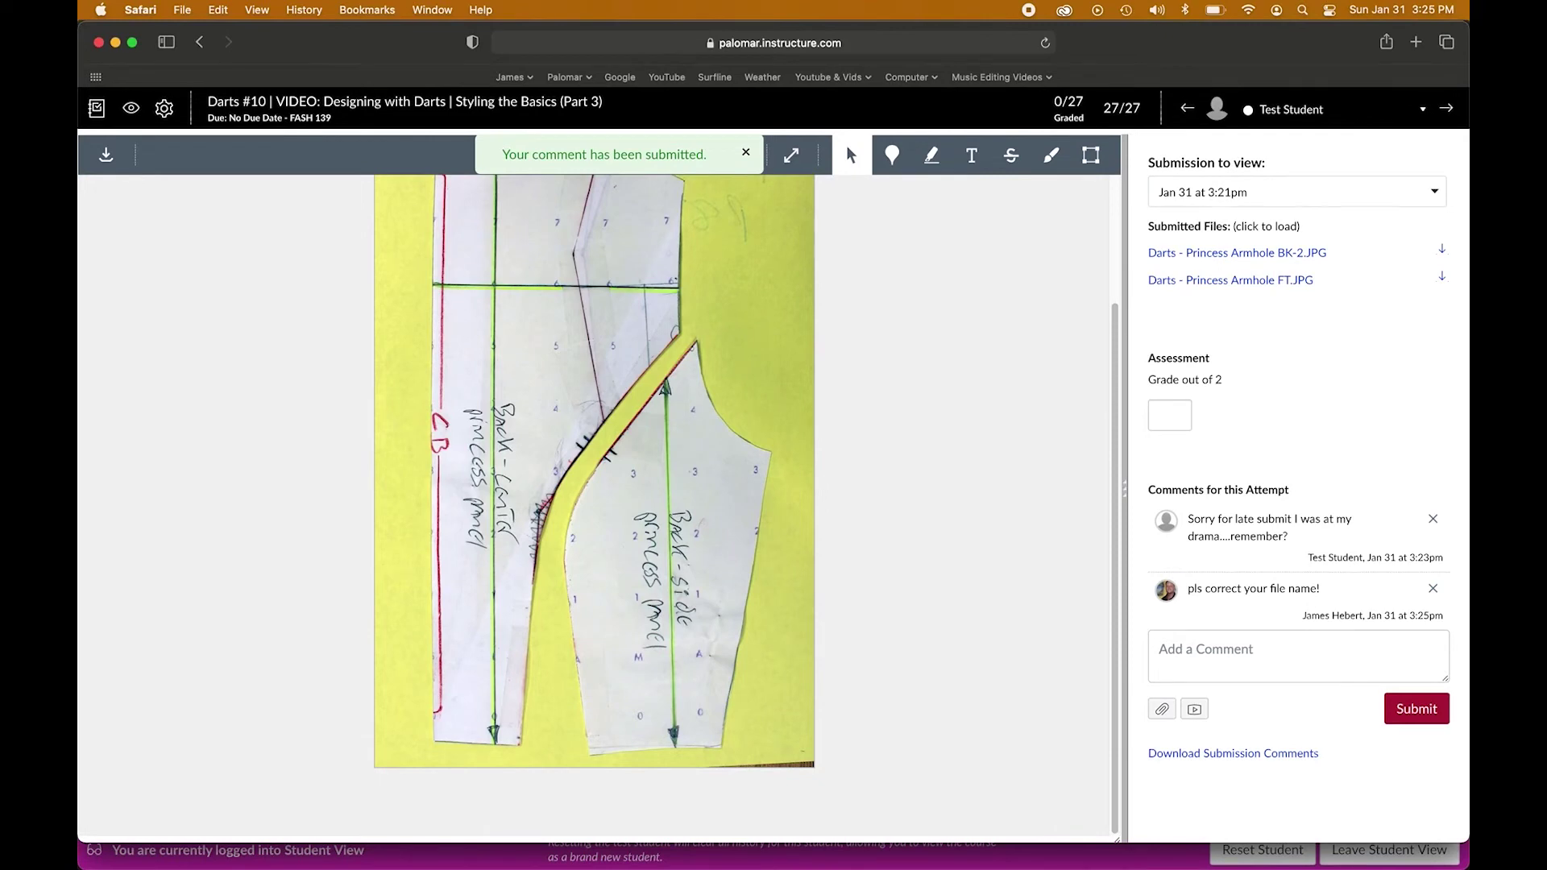
Step: Check the submitted back pattern photo and write the comment "Looks really good! Nice work." for the same submission
{"action": "scroll", "coordinate": [594, 505], "scroll_direction": "up", "scroll_amount": 3}
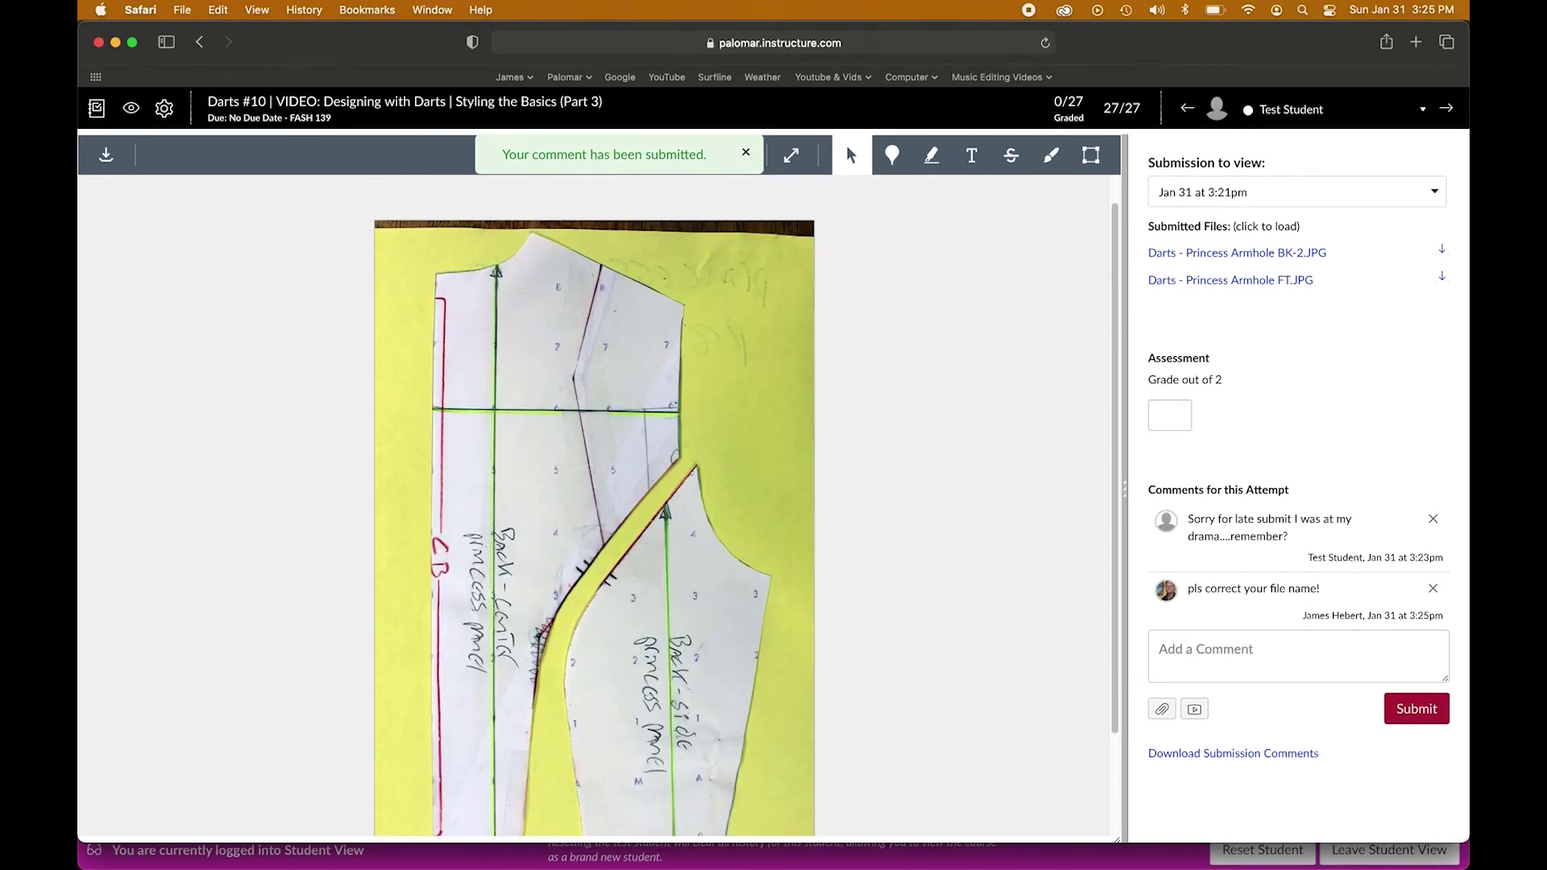
{"action": "scroll", "coordinate": [595, 505], "scroll_direction": "down", "scroll_amount": 3}
{"action": "left_click", "coordinate": [1298, 656]}
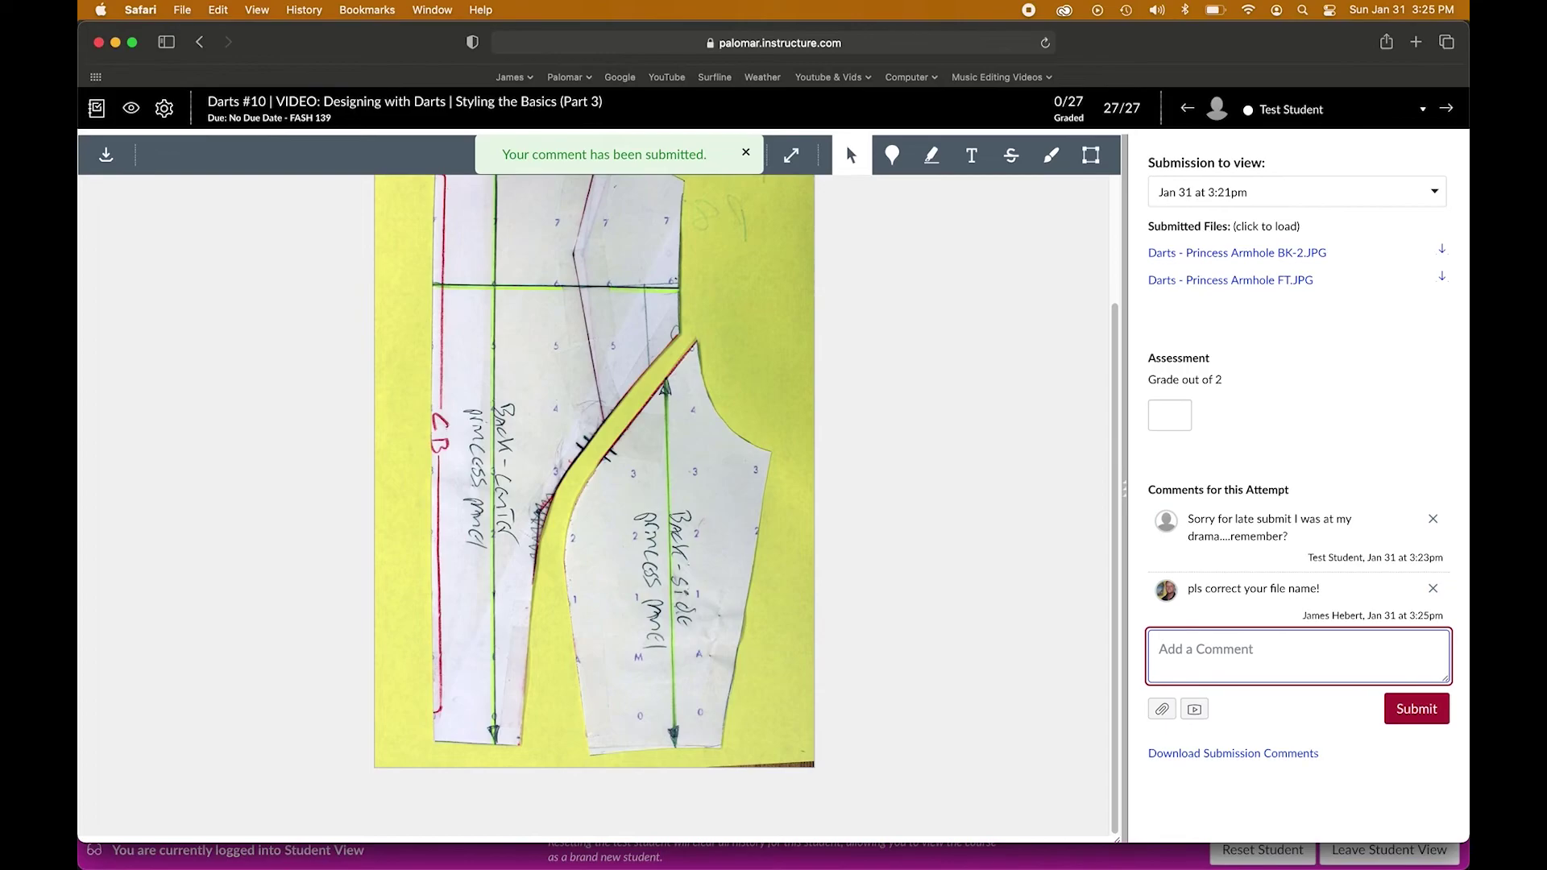
{"action": "type", "text": "Lo"}
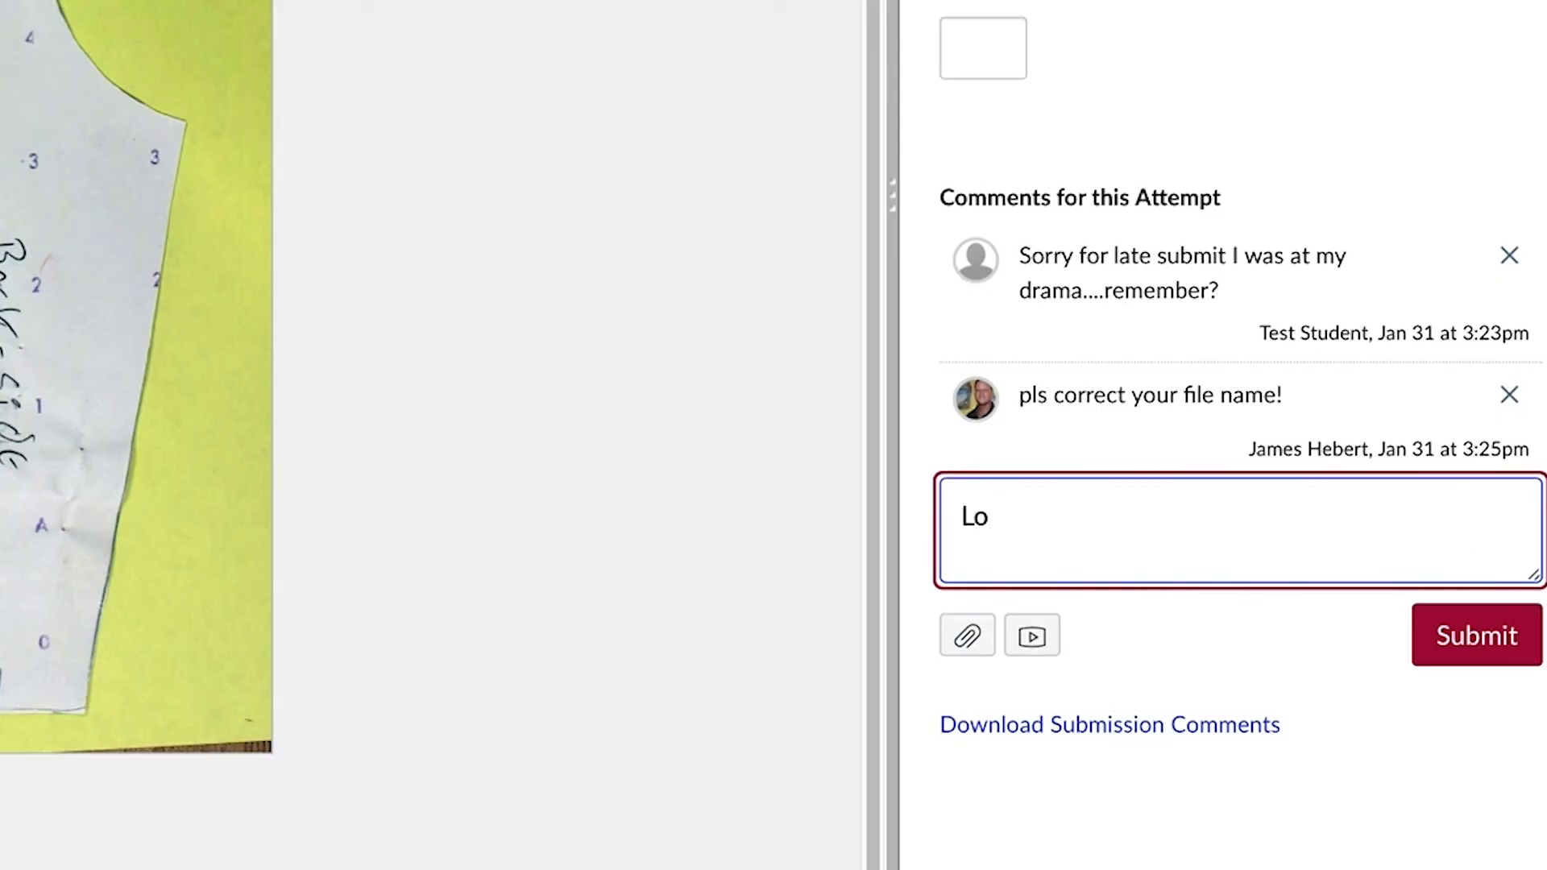
{"action": "type", "text": "oks really"}
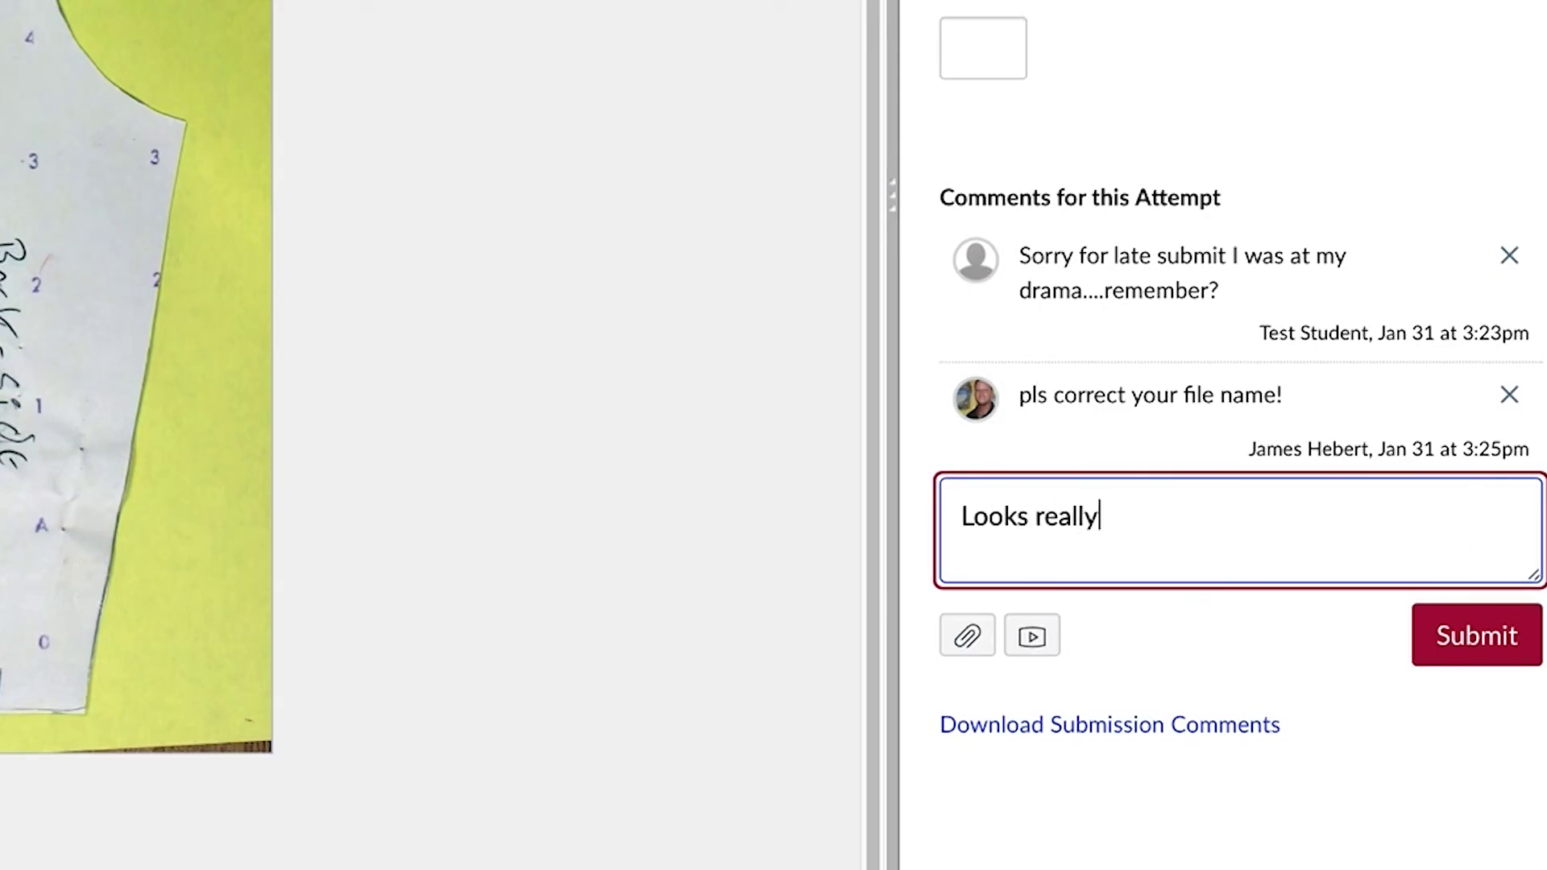
{"action": "type", "text": " good! Nice work"}
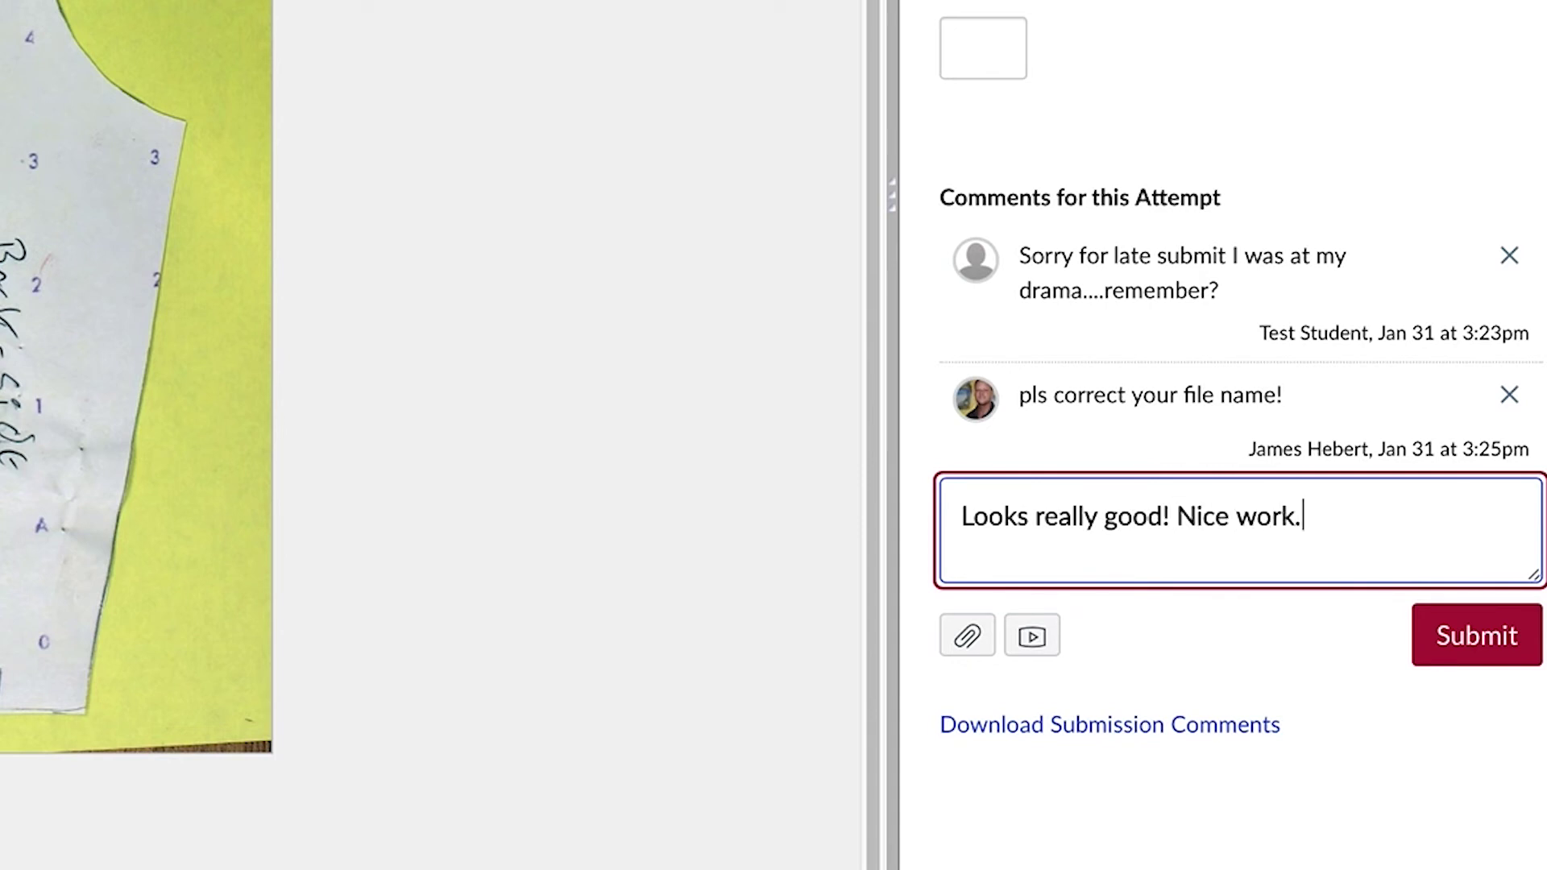
{"action": "type", "text": "."}
{"action": "scroll", "coordinate": [137, 435], "scroll_direction": "up", "scroll_amount": 2}
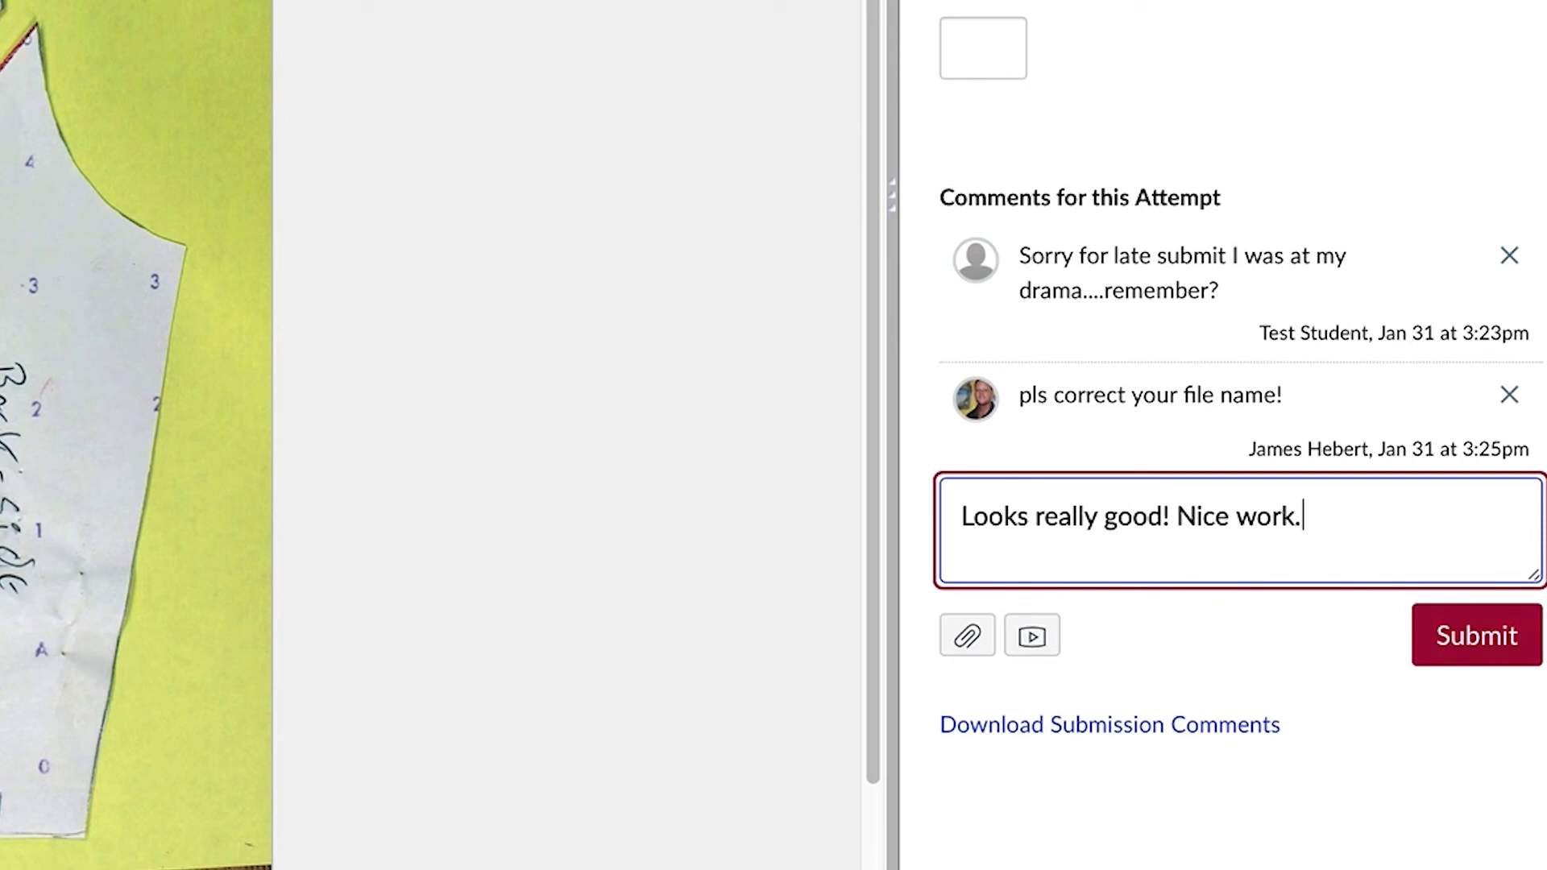
{"action": "left_click", "coordinate": [967, 636]}
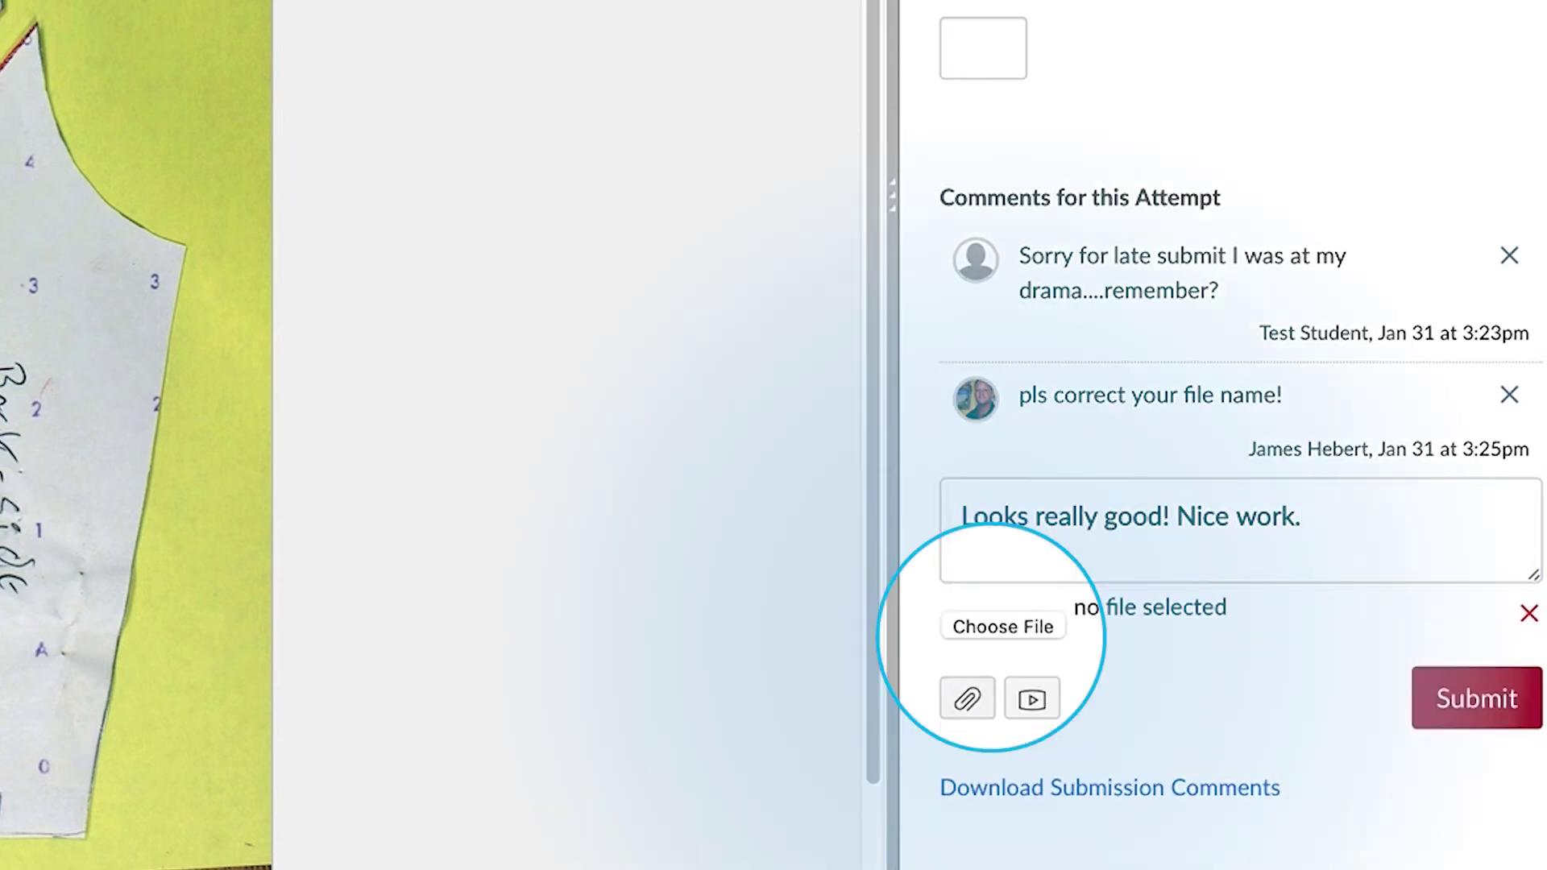
{"action": "left_click", "coordinate": [1003, 626]}
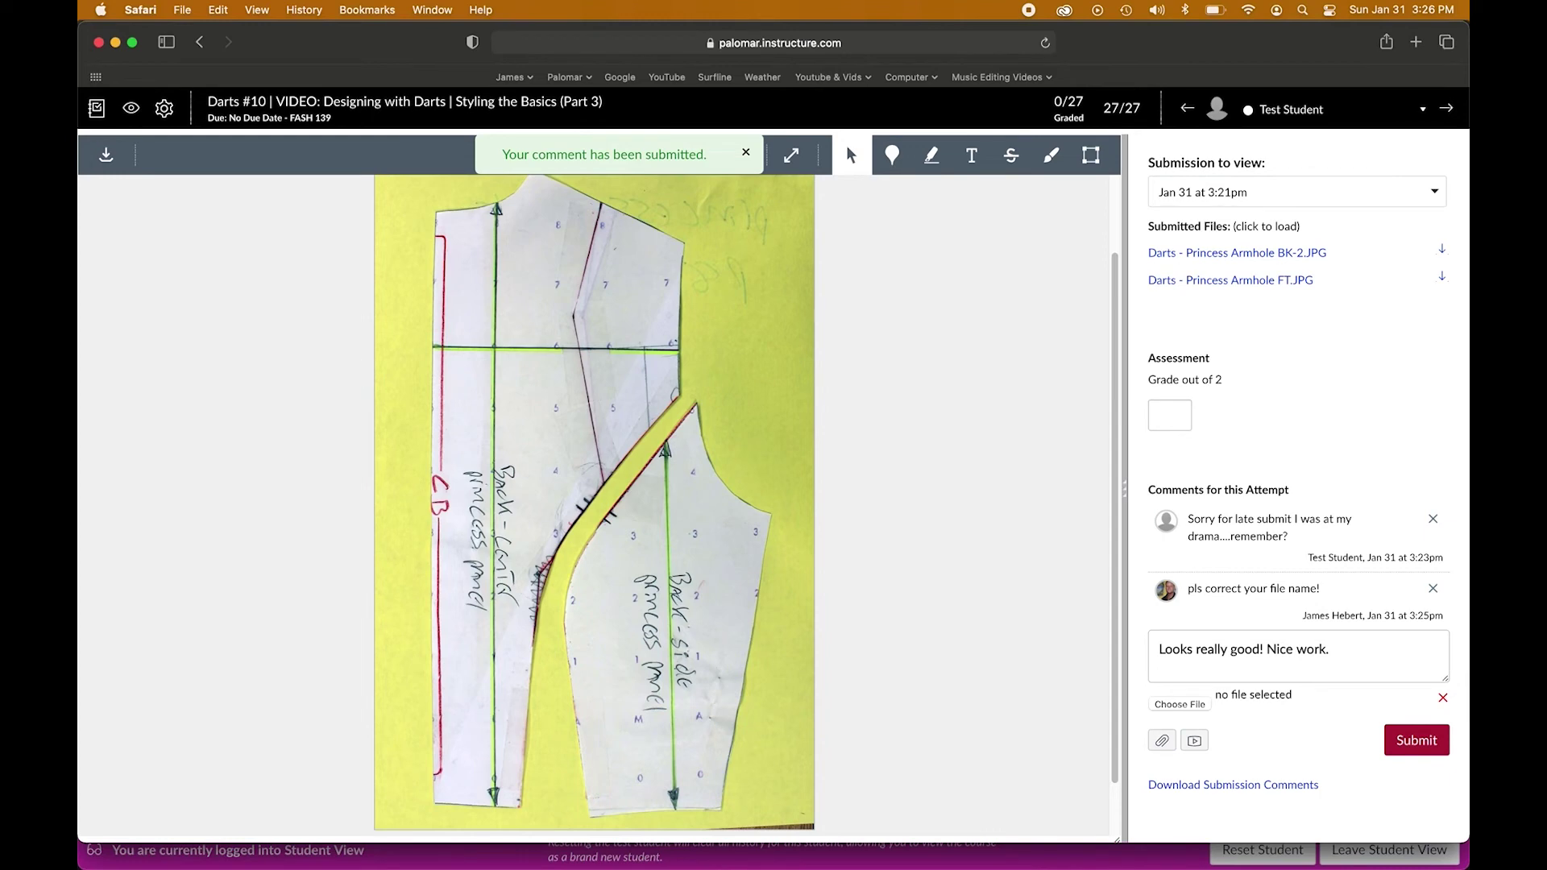
{"action": "left_click", "coordinate": [1180, 705]}
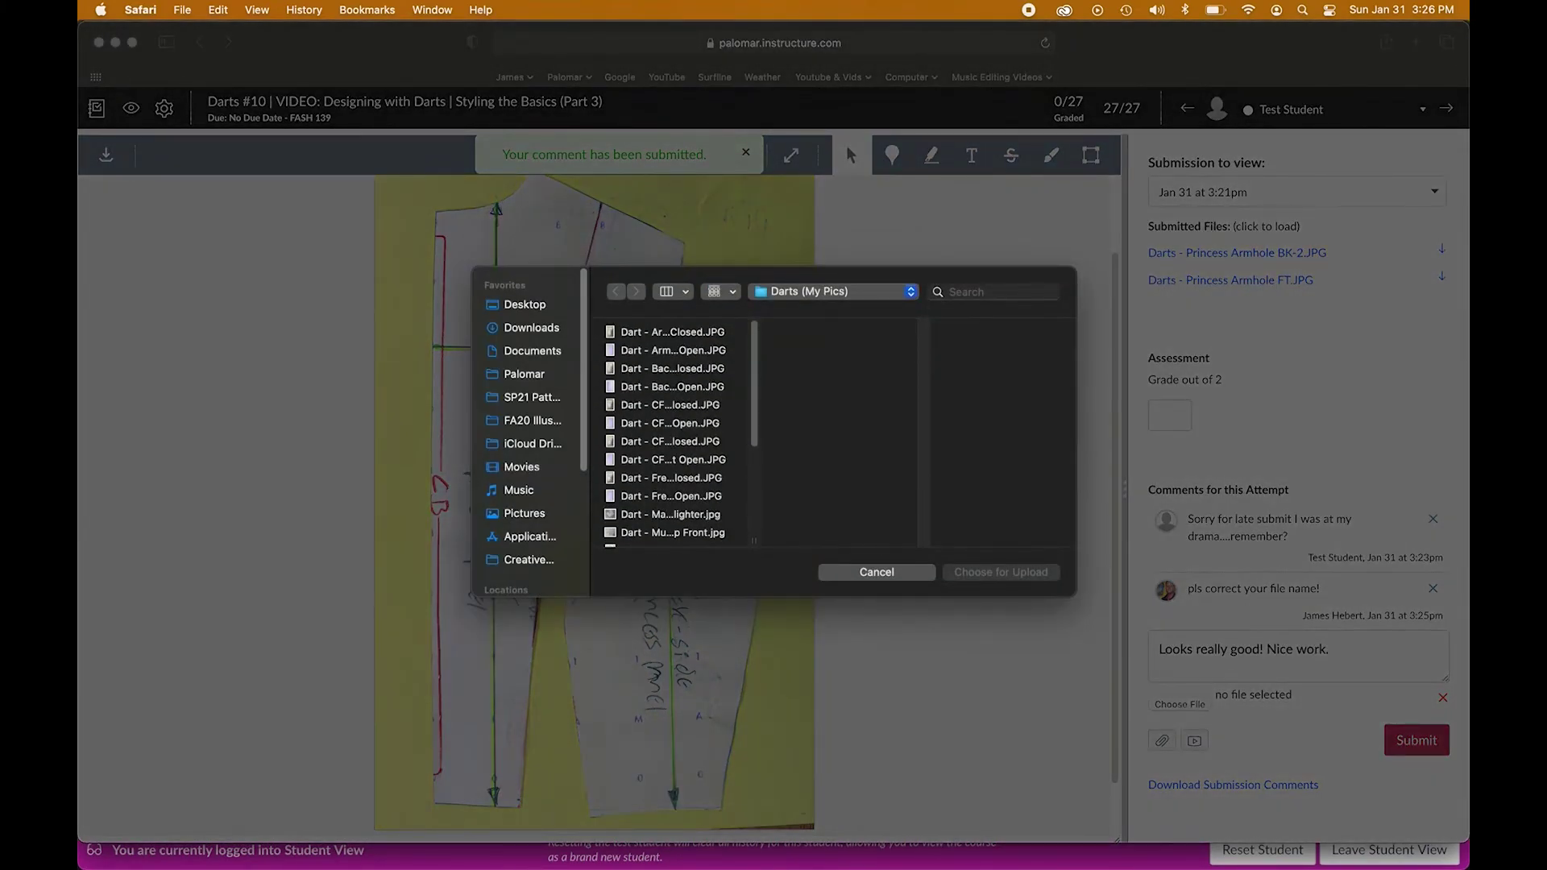
{"action": "key", "text": "Escape"}
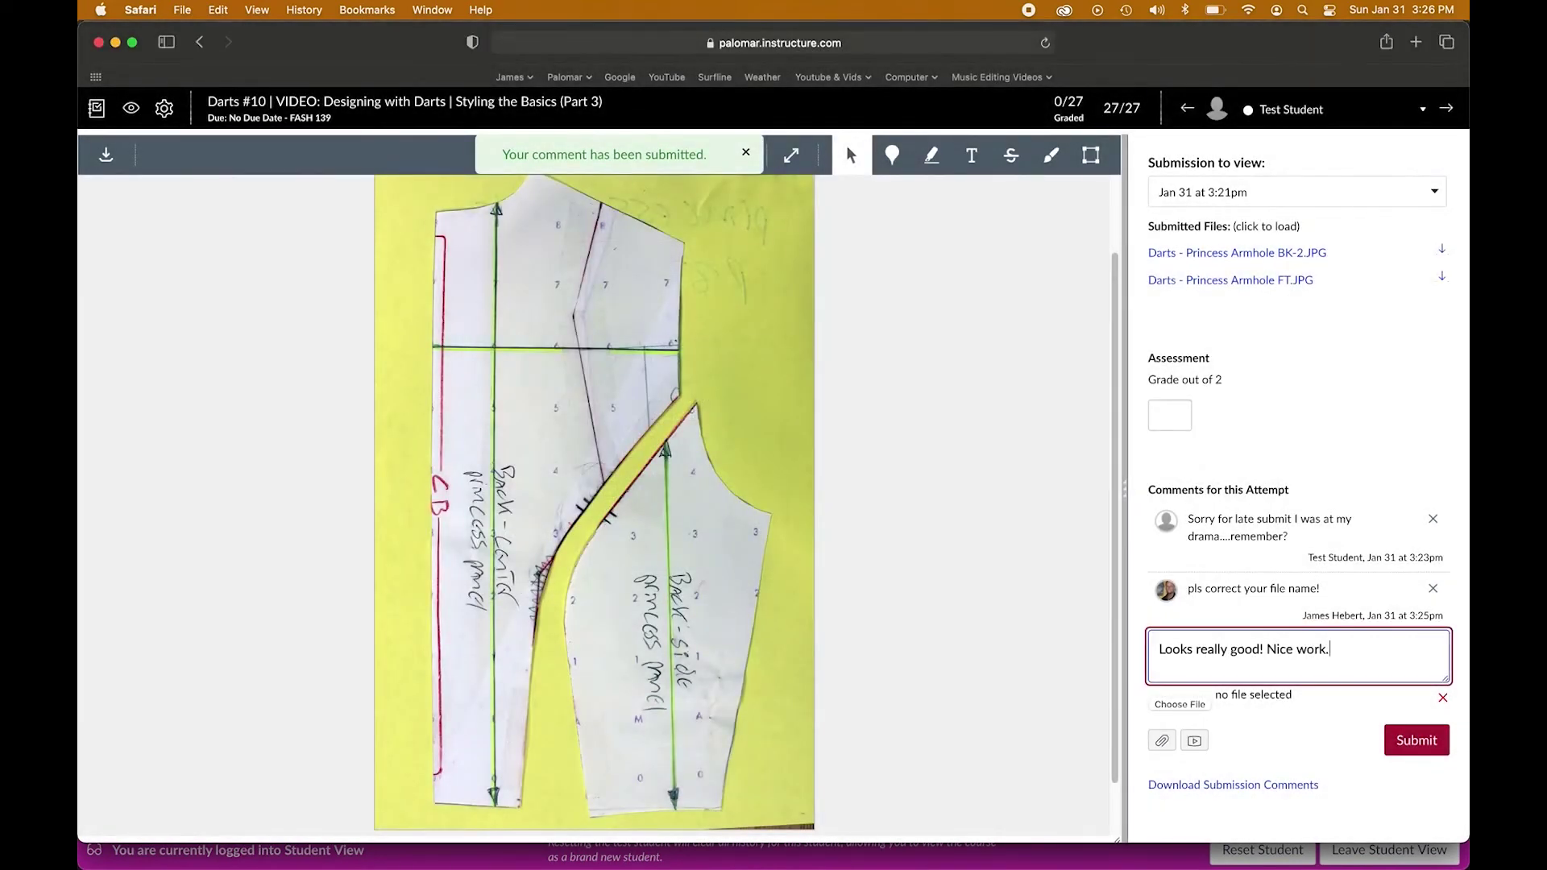
Step: Submit the praise comment on the Test Student's submission without attaching a file
{"action": "left_click", "coordinate": [1417, 741]}
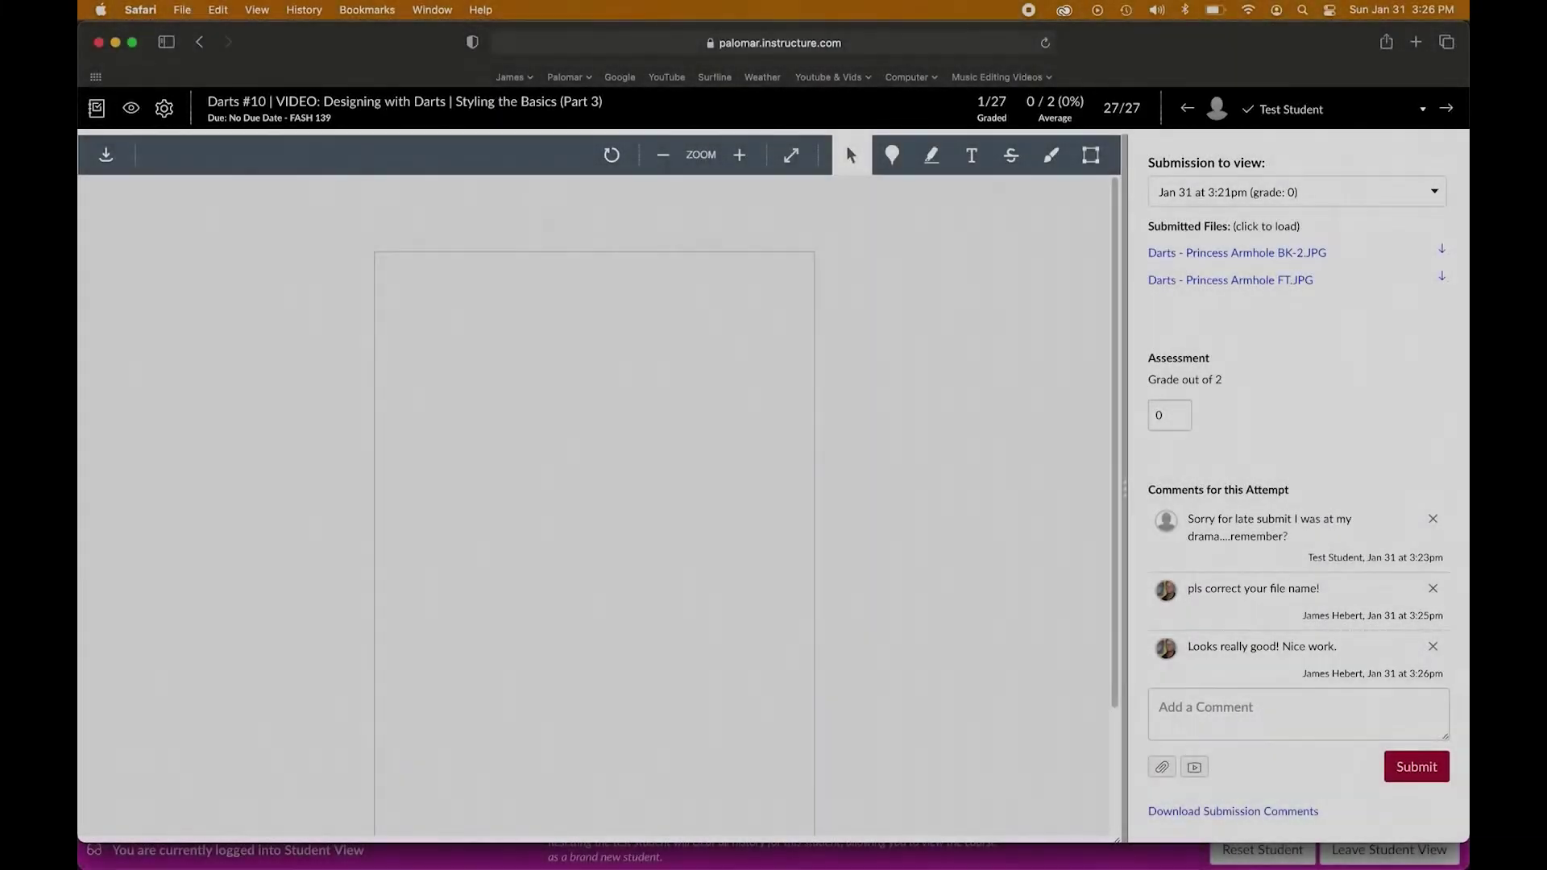
Step: Review the submitted back pattern photo and set the Test Student's grade for Darts #10 to 2
{"action": "scroll", "coordinate": [594, 484], "scroll_direction": "down", "scroll_amount": 2}
{"action": "scroll", "coordinate": [594, 483], "scroll_direction": "up", "scroll_amount": 3}
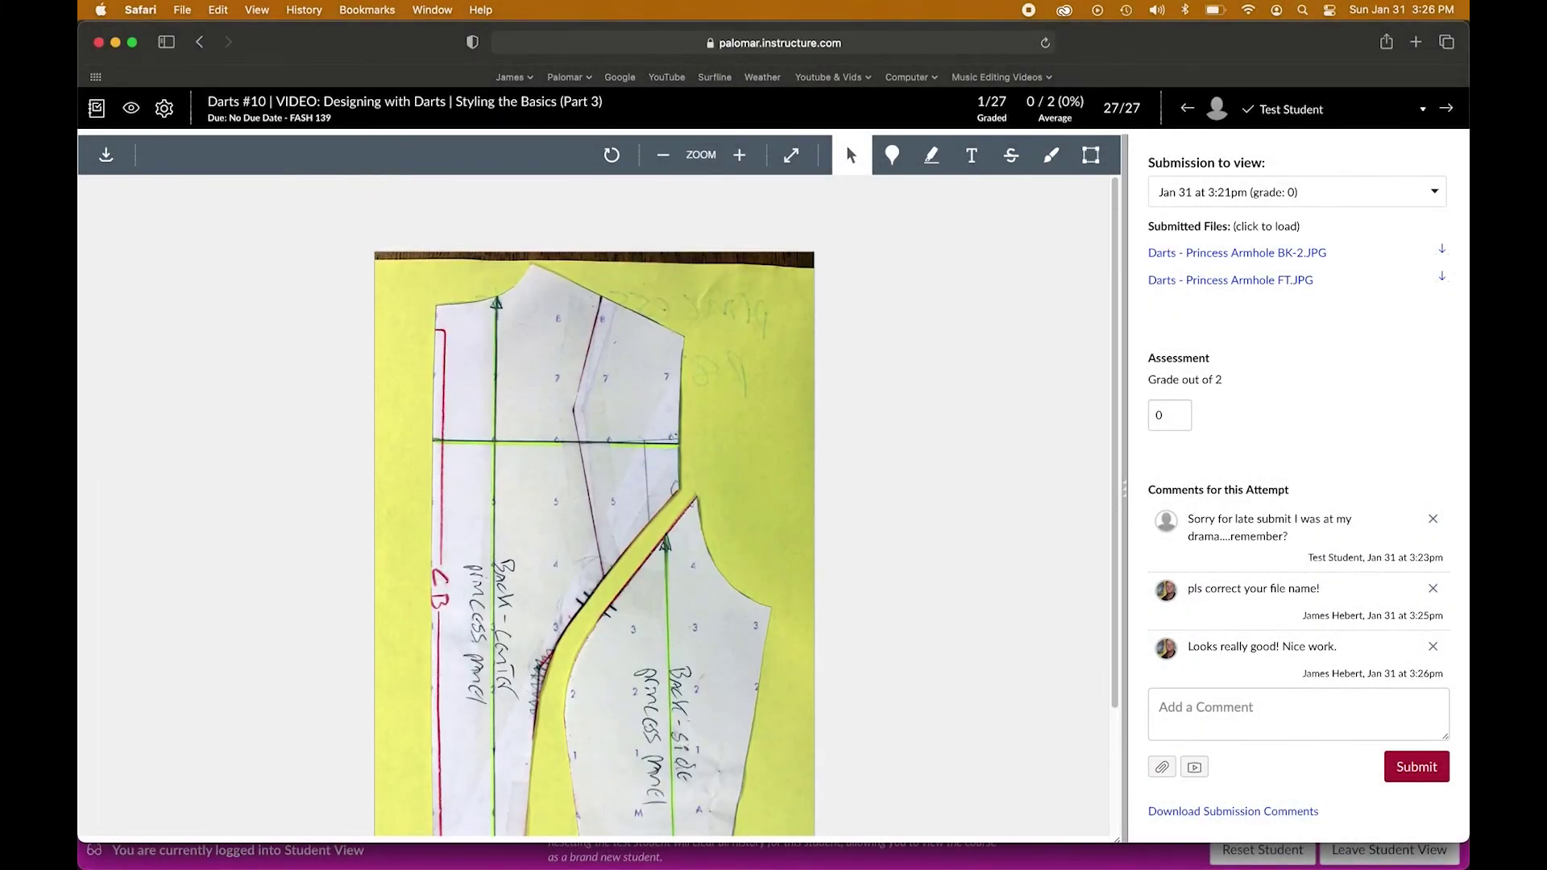
{"action": "left_click", "coordinate": [1169, 415]}
{"action": "type", "text": "2"}
{"action": "key", "text": "Return"}
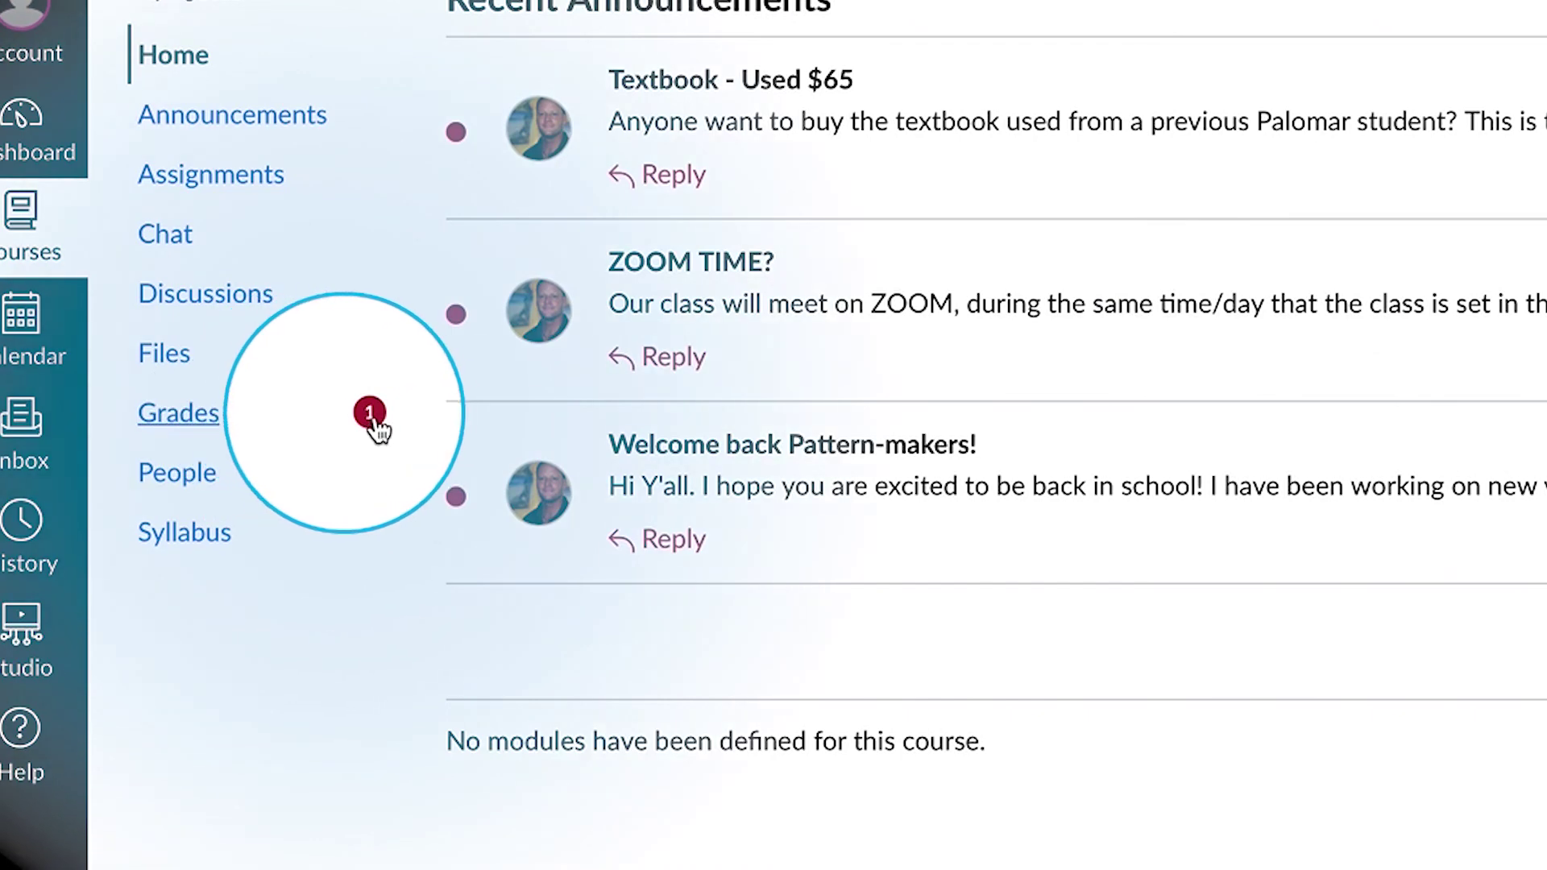
Step: Check the Darts #10 submission comments in the Test Student's course grades, and close the comments when finished
{"action": "left_click", "coordinate": [213, 414]}
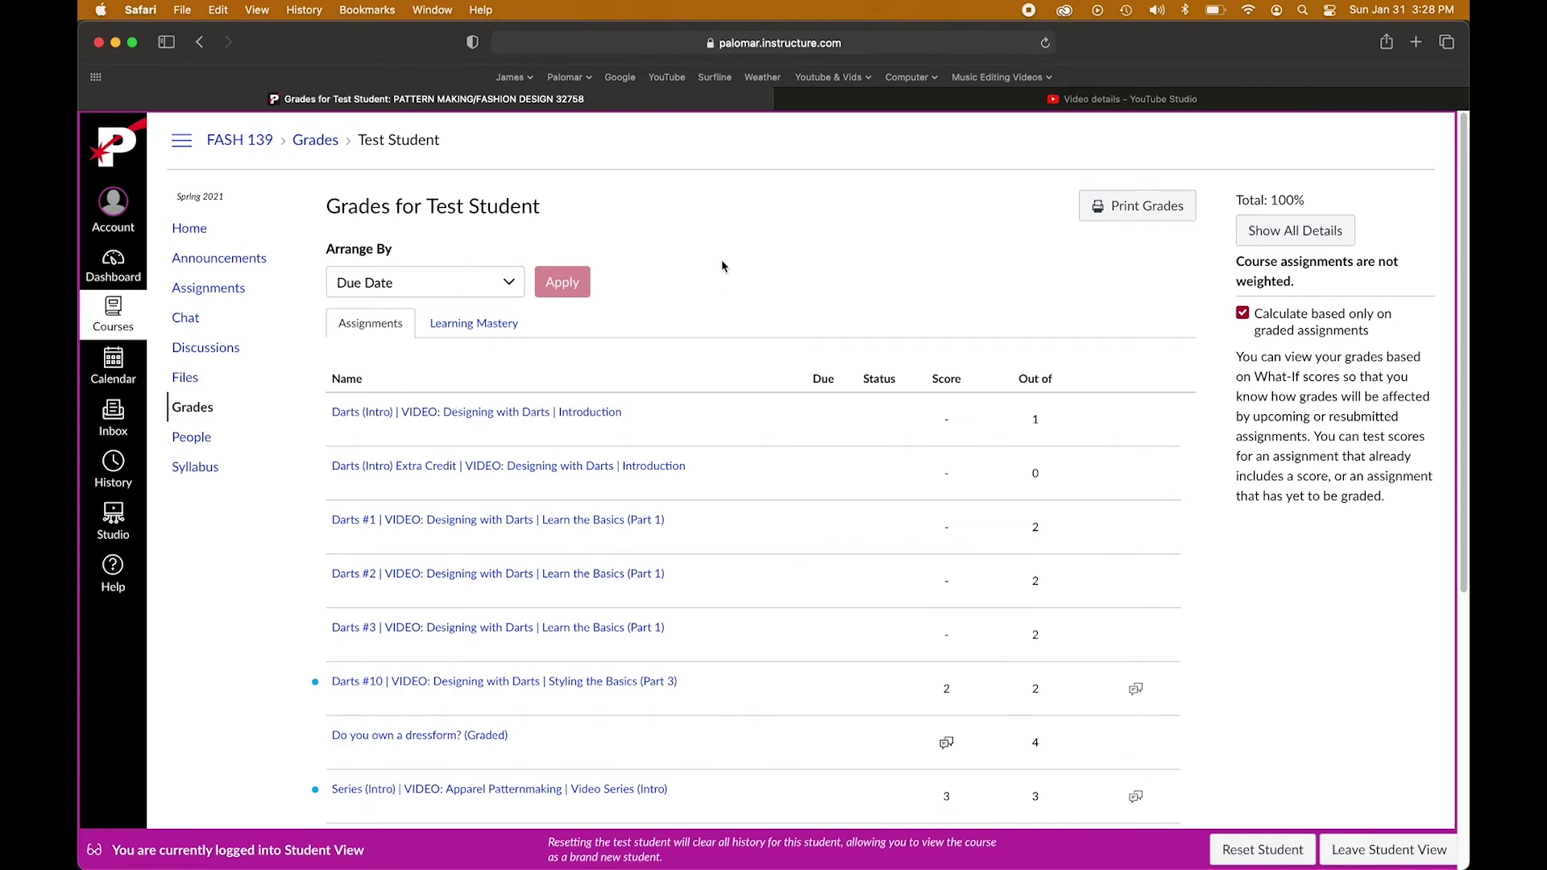
{"action": "scroll", "coordinate": [722, 266], "scroll_direction": "down", "scroll_amount": 2}
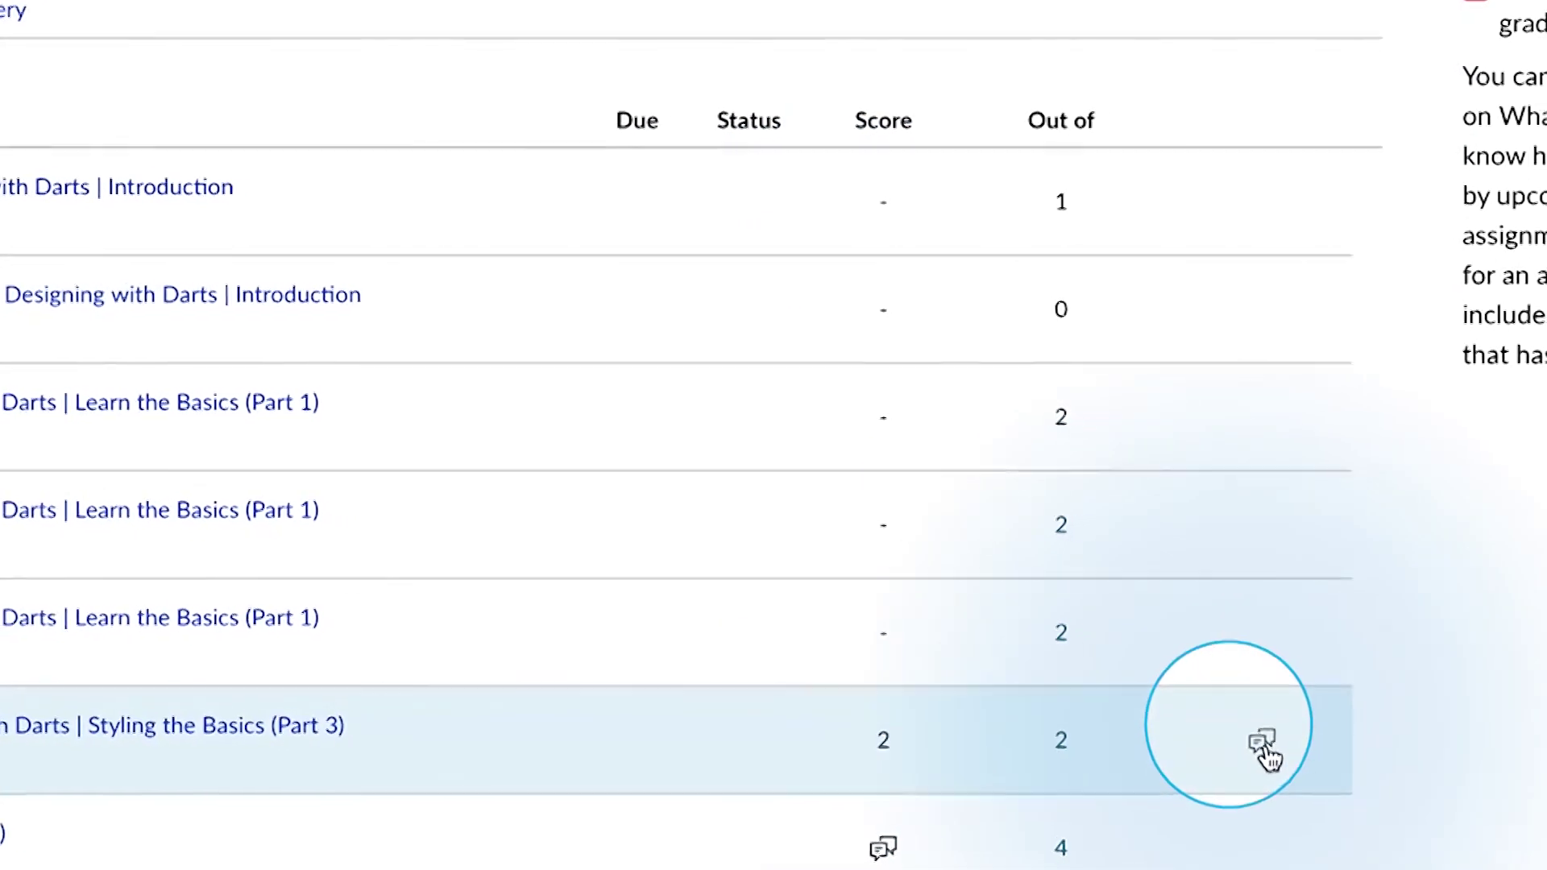
{"action": "left_click", "coordinate": [1331, 747]}
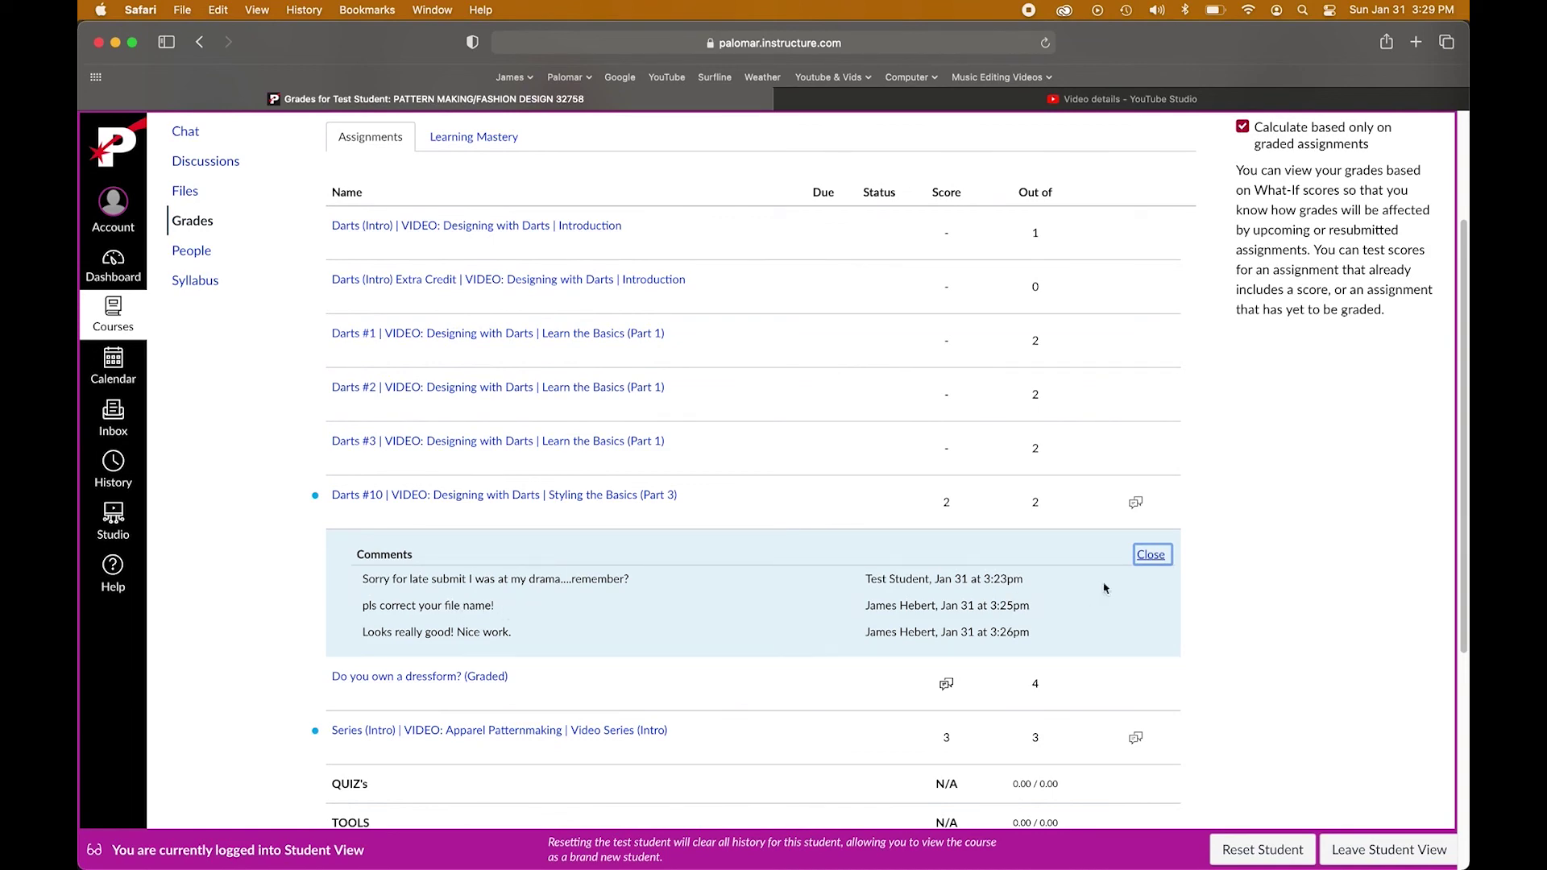
{"action": "left_click", "coordinate": [1150, 556]}
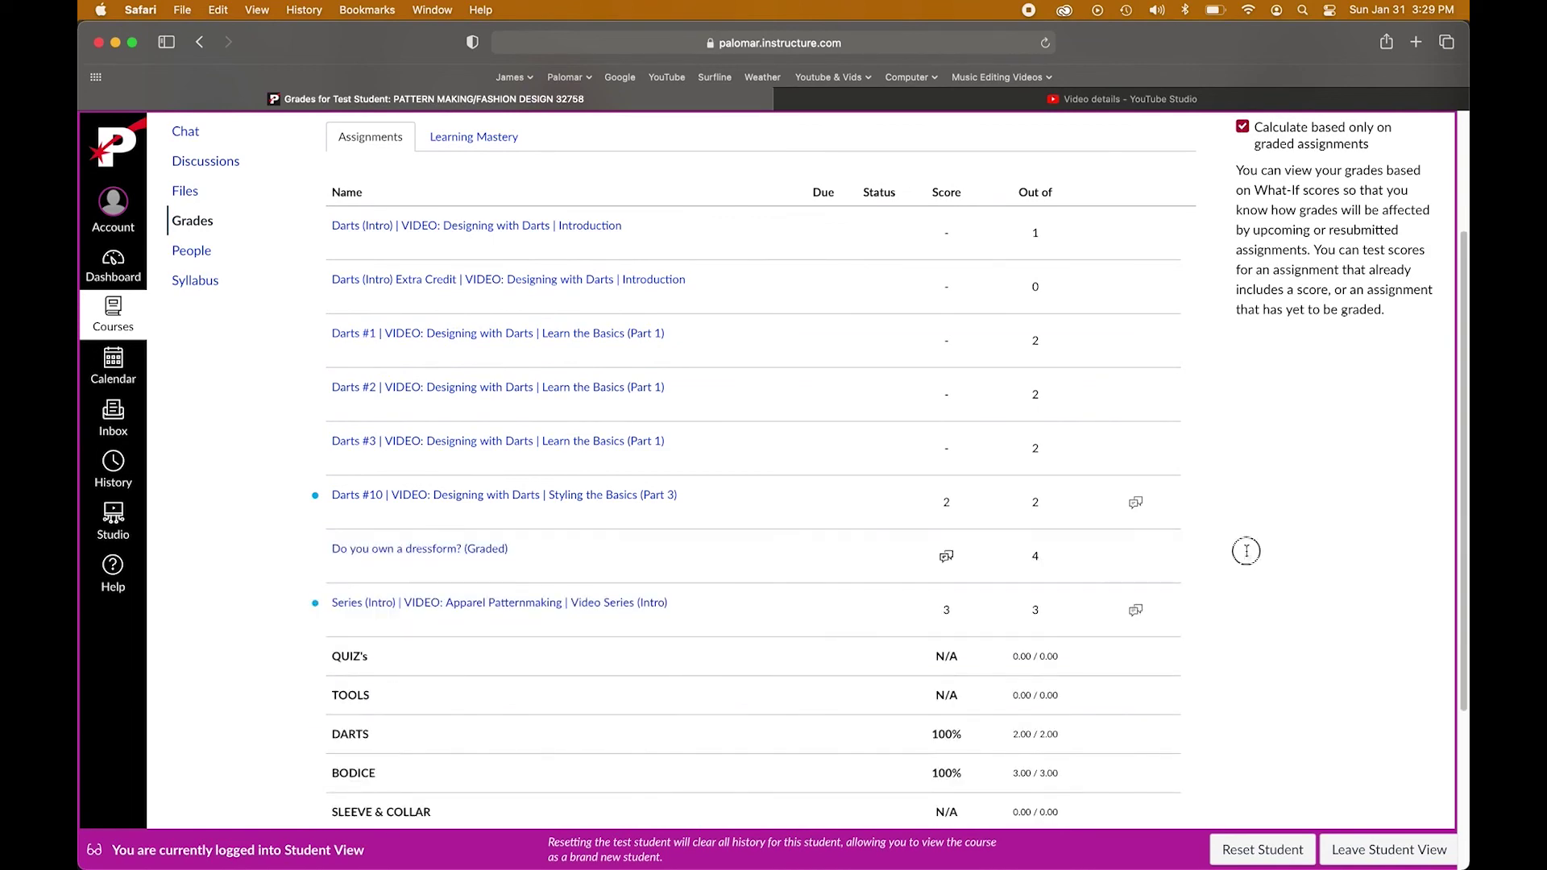
{"action": "scroll", "coordinate": [272, 449], "scroll_direction": "up", "scroll_amount": 3}
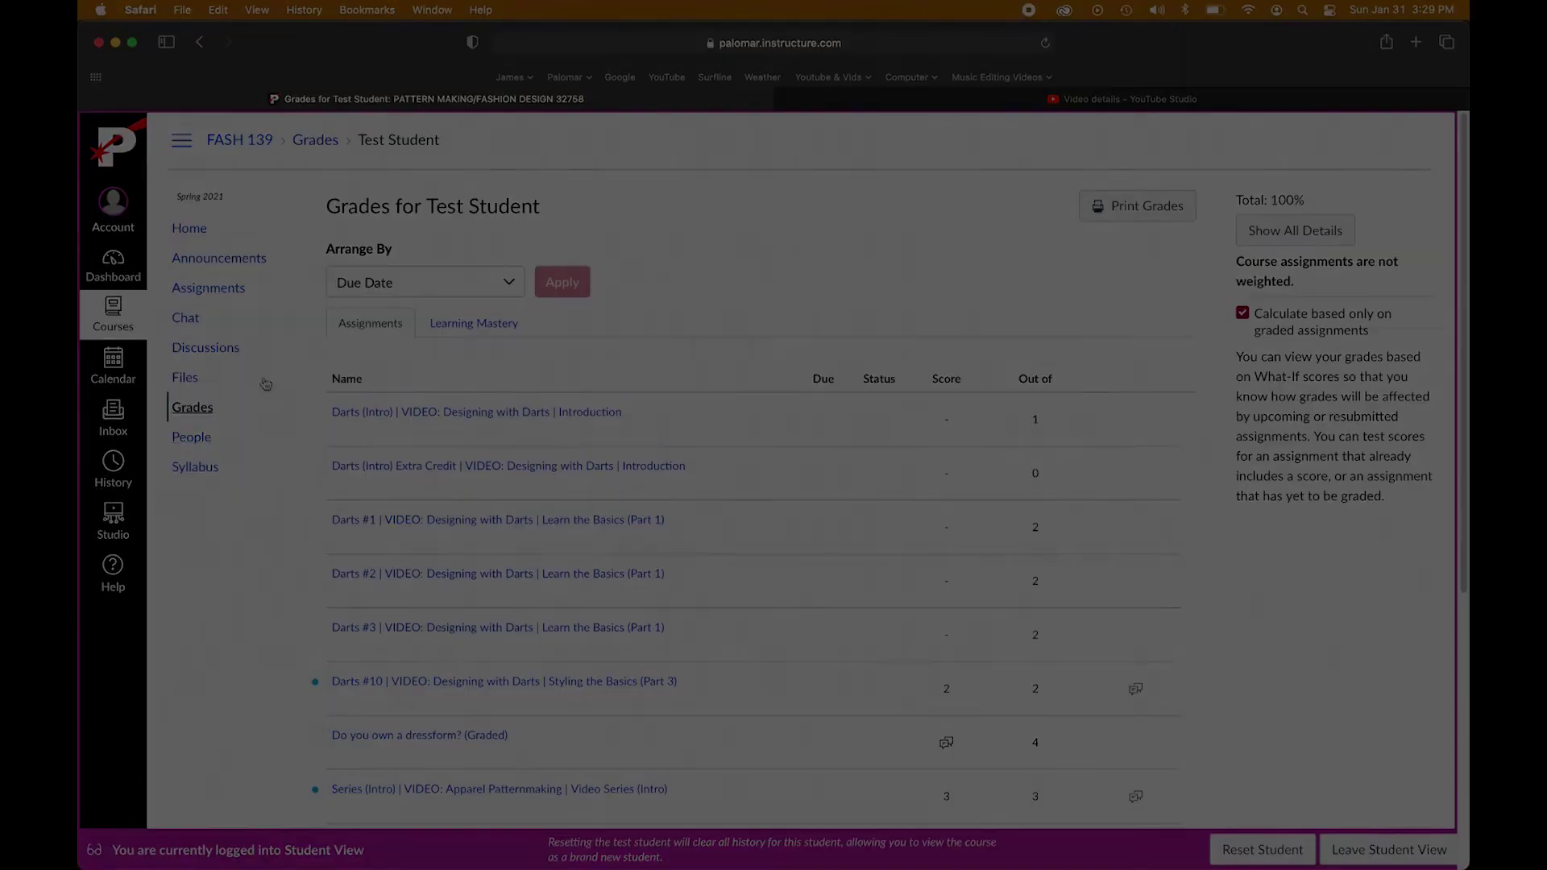